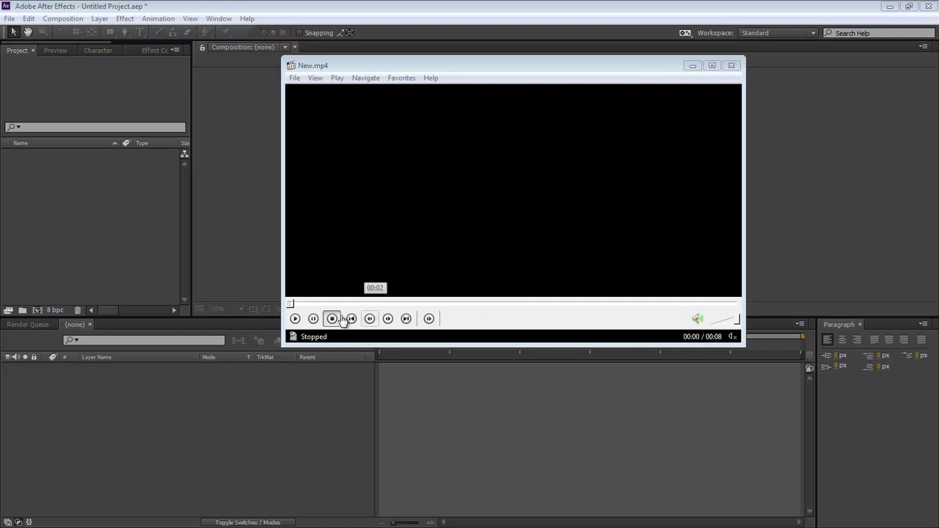
# Replay New.mp4's Dark Effects particle dissolve several times from the seek bar, then close the player.
pyautogui.click(295, 318)
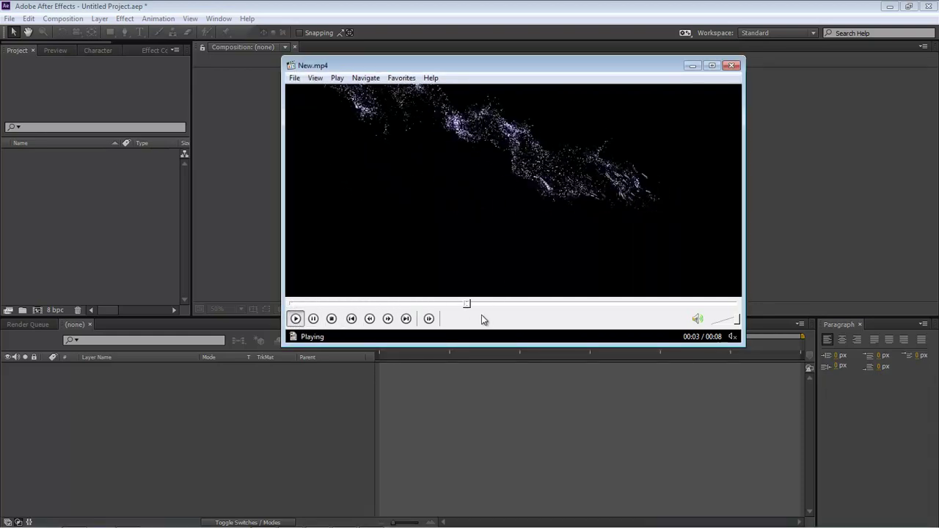
pyautogui.click(368, 304)
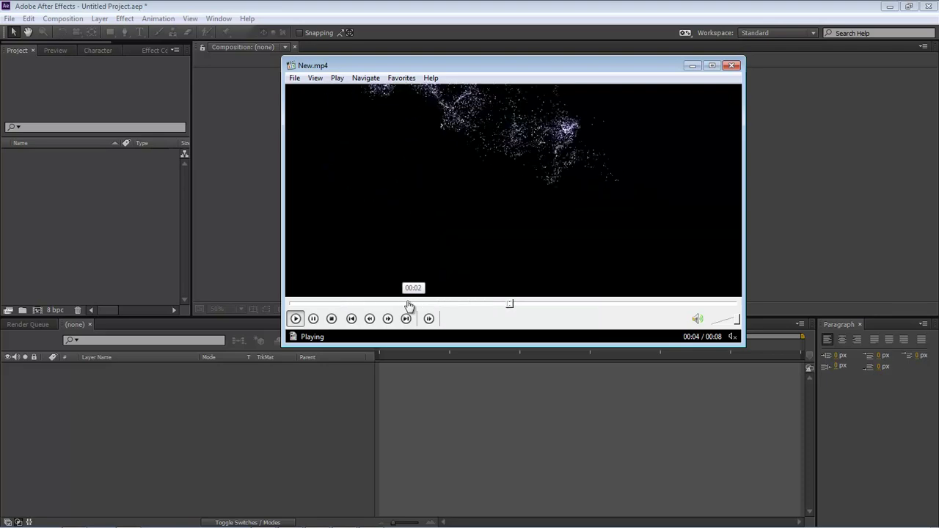
pyautogui.click(329, 304)
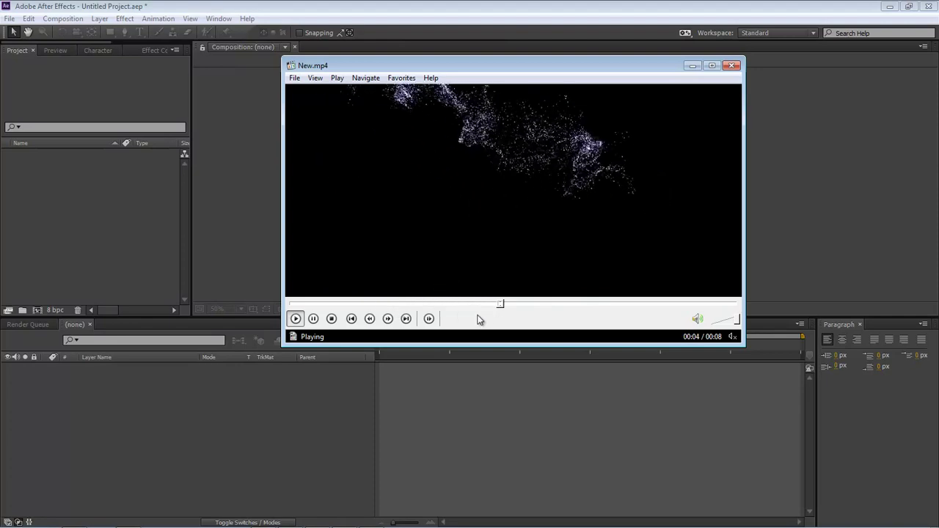
pyautogui.click(339, 304)
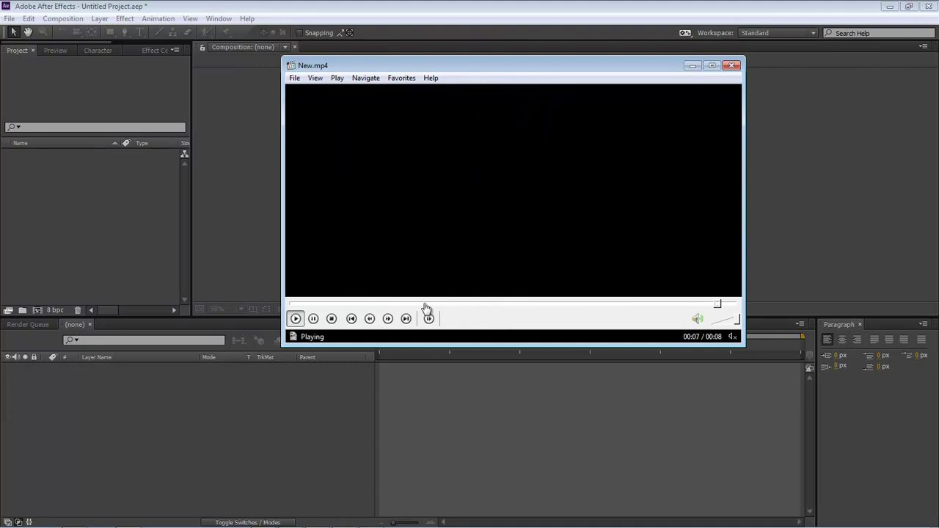
pyautogui.click(354, 303)
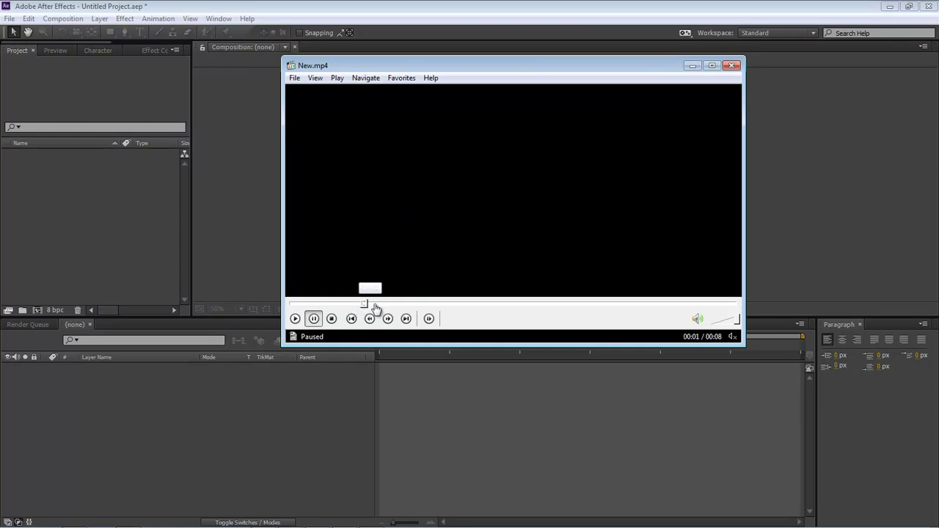
pyautogui.click(295, 319)
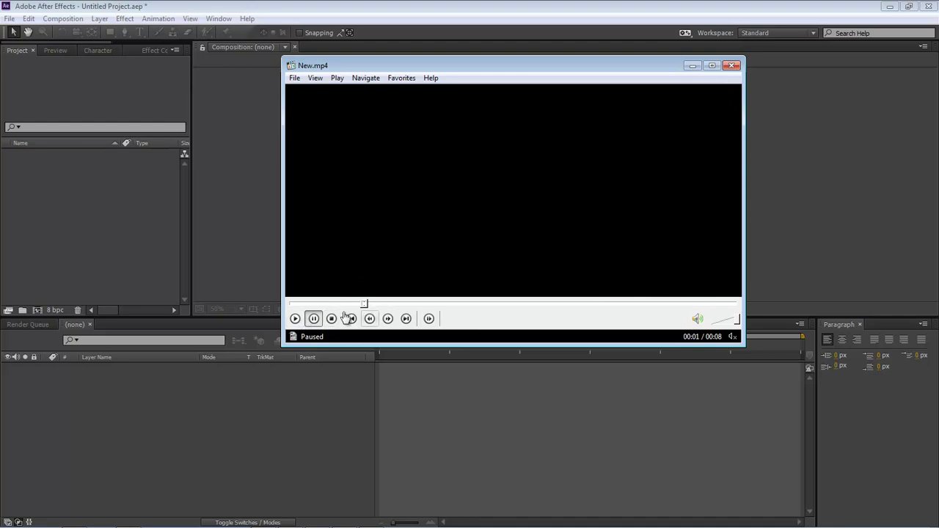
pyautogui.click(295, 319)
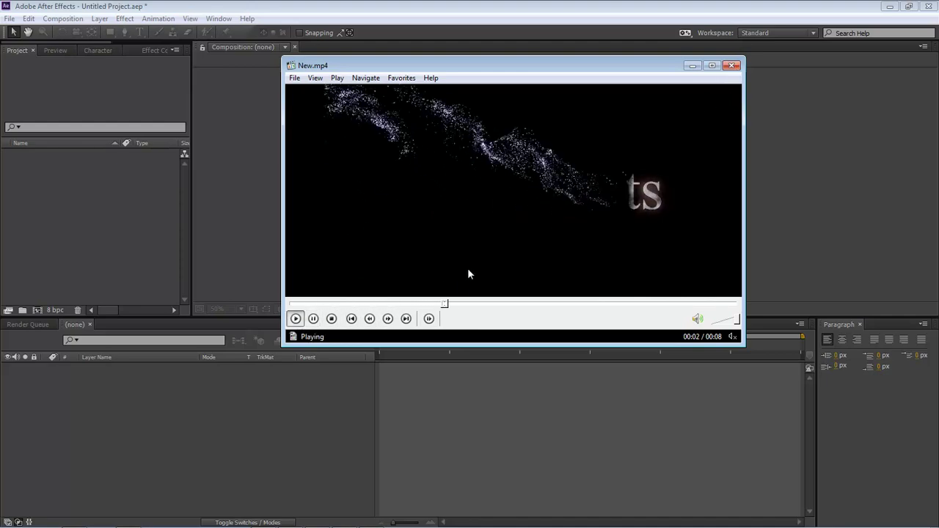
pyautogui.click(383, 303)
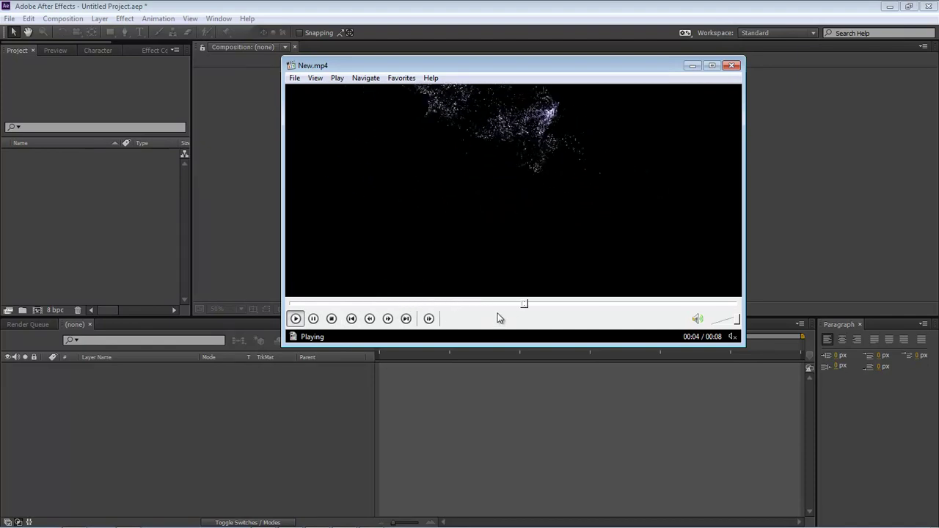
pyautogui.click(386, 304)
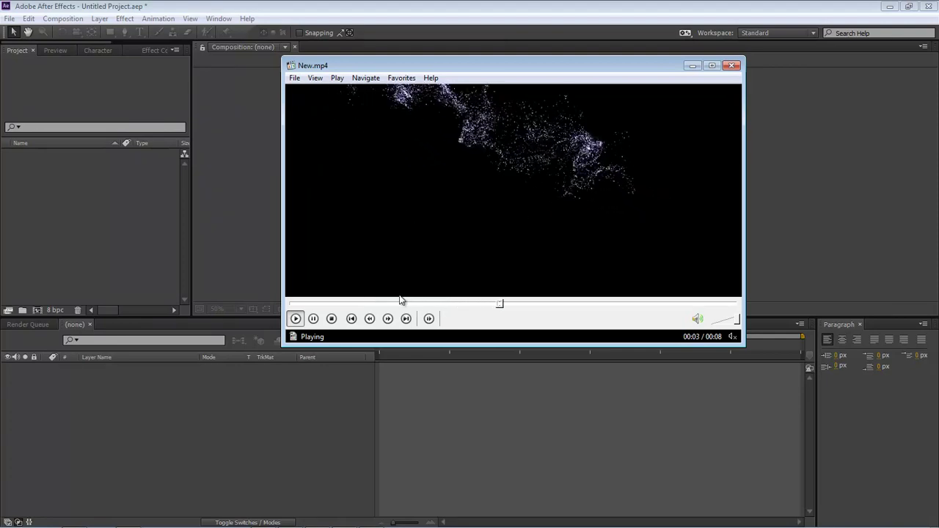
pyautogui.click(367, 304)
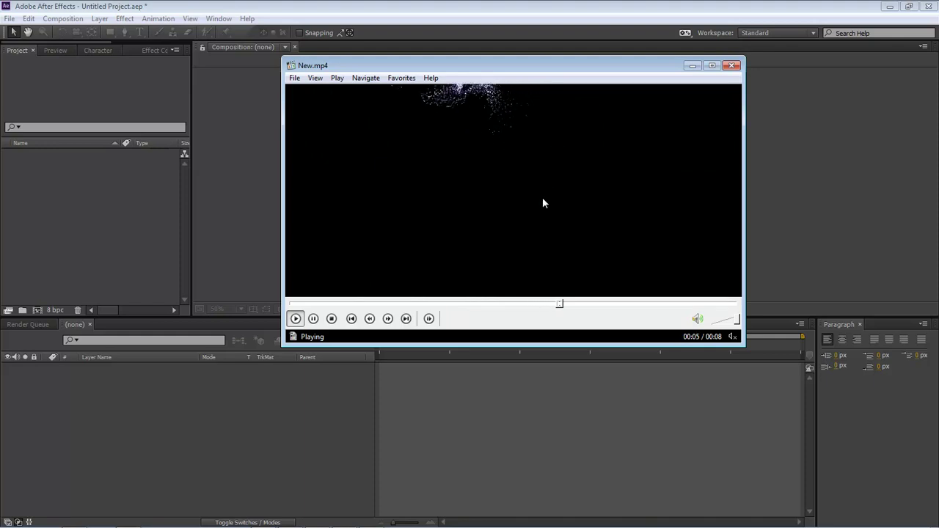
pyautogui.click(732, 65)
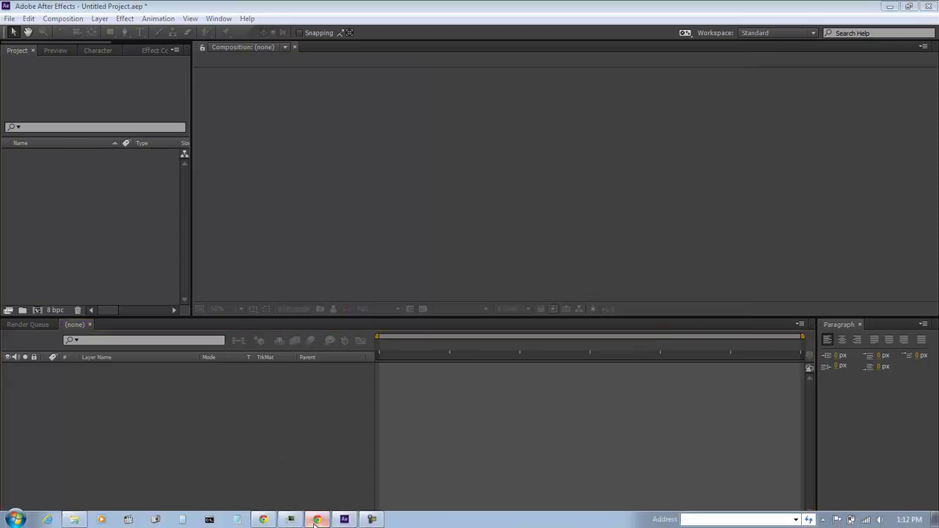
pyautogui.click(315, 521)
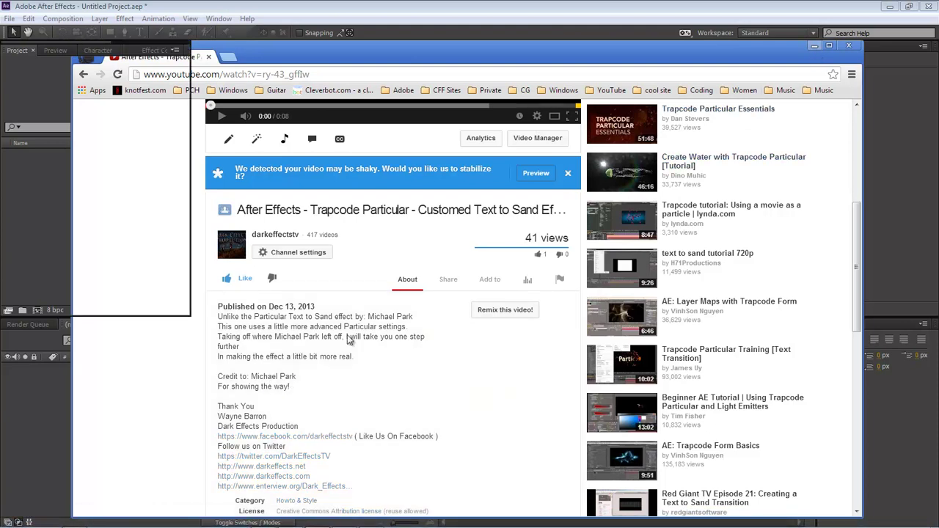
pyautogui.click(814, 46)
pyautogui.click(449, 382)
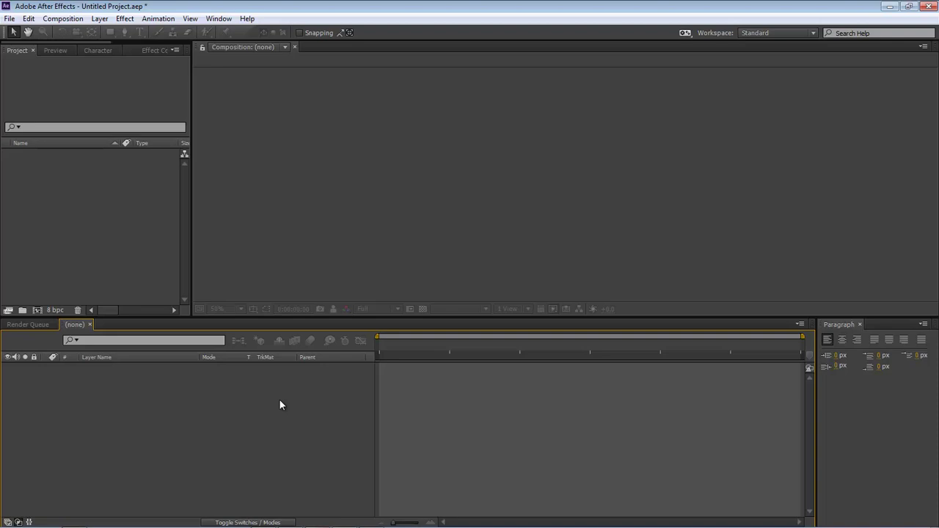
# Switch the project colour depth from 8 bpc to 32 bpc.
pyautogui.keyDown('alt'); pyautogui.click(55, 311); pyautogui.keyUp('alt')
pyautogui.keyDown('alt'); pyautogui.click(56, 311); pyautogui.keyUp('alt')
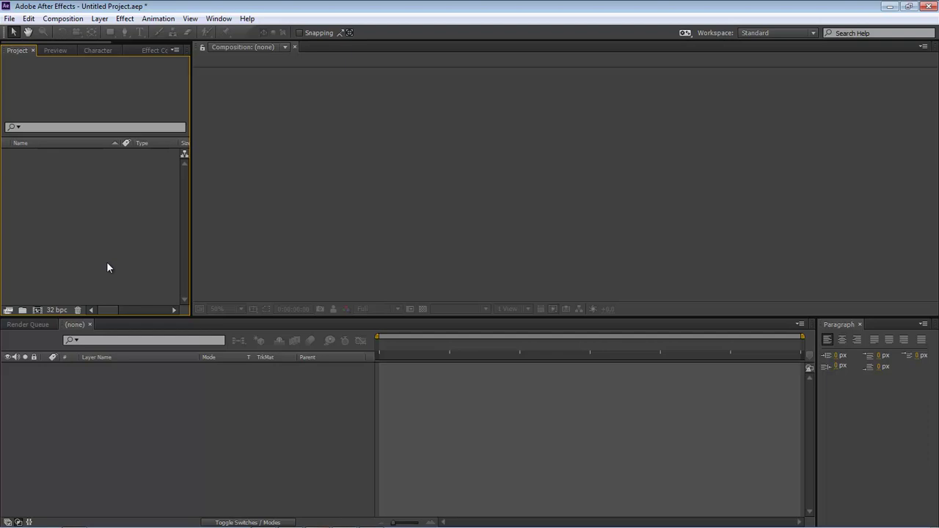
# Start a new composition and name it Text Source.
pyautogui.hotkey('ctrl', 'n')
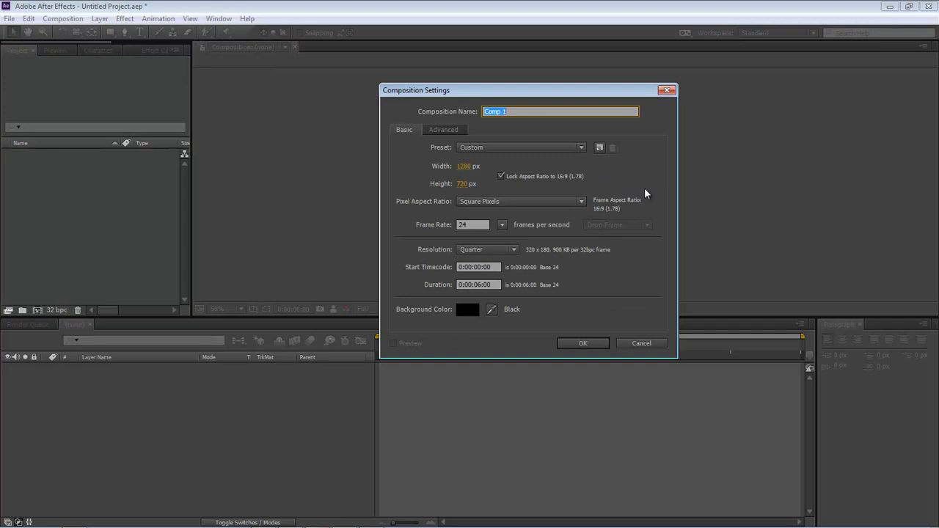
pyautogui.write('Text Source')
# Create the 1280×720 Text Source comp and type 'Dark Effects' as a new text layer.
pyautogui.click(583, 344)
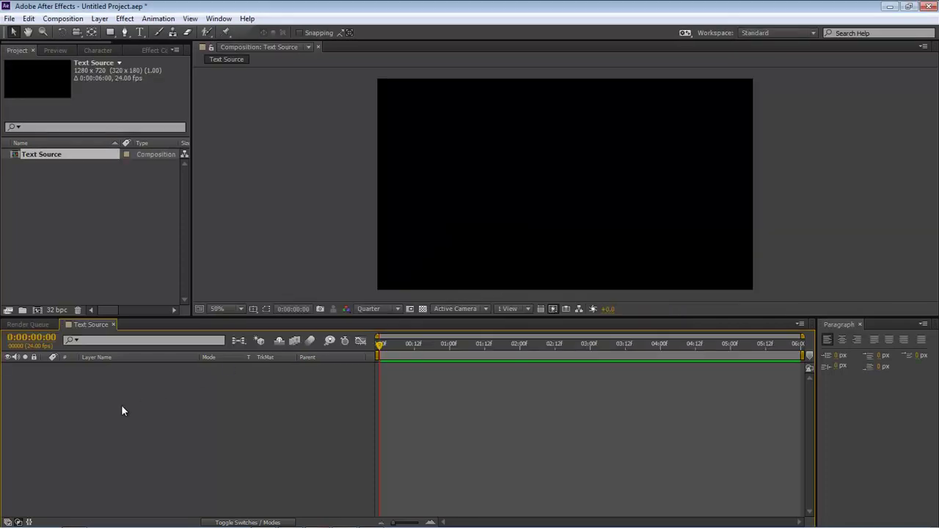
pyautogui.click(140, 32)
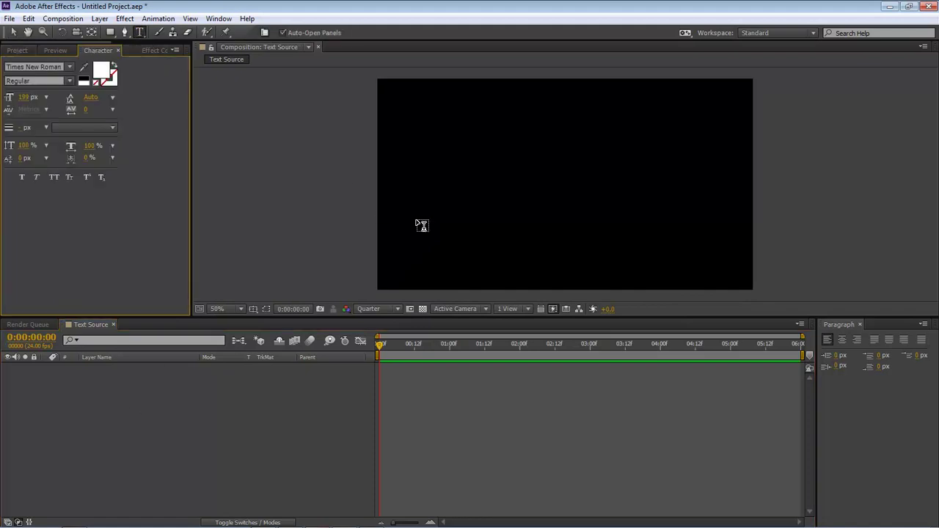
pyautogui.click(408, 195)
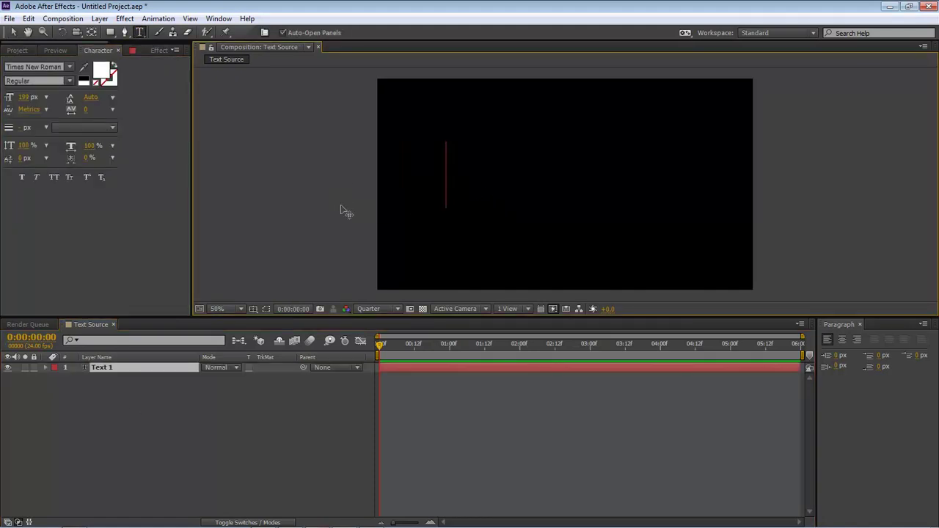
pyautogui.write('Dark E ffects')
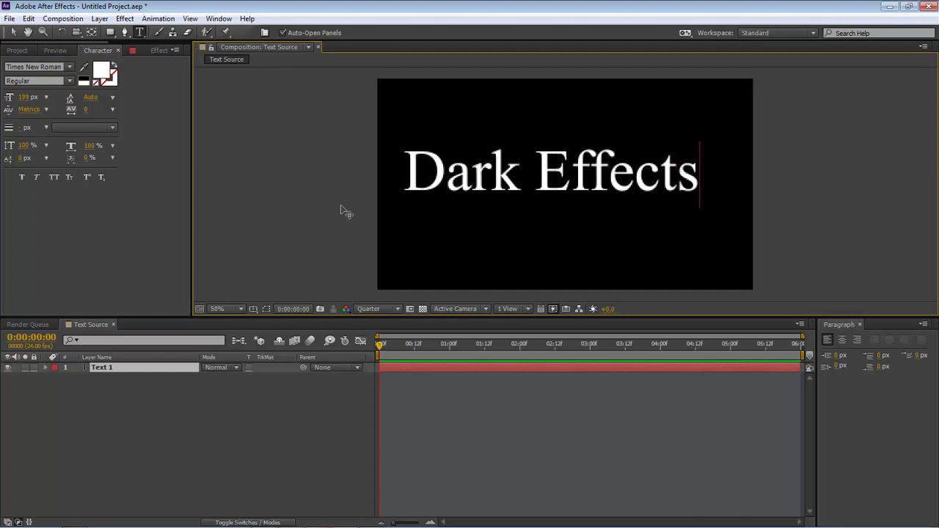
# Centre the text using the Title/Action Safe guides, then hide the guides again.
pyautogui.click(253, 310)
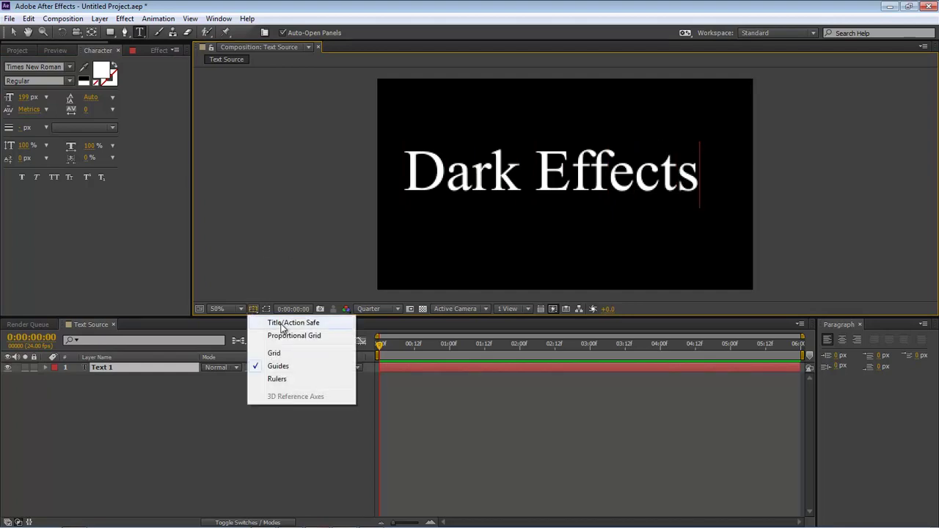
pyautogui.click(282, 324)
pyautogui.moveTo(568, 226)
pyautogui.mouseDown()
pyautogui.moveTo(576, 254)
pyautogui.moveTo(580, 239)
pyautogui.mouseUp()
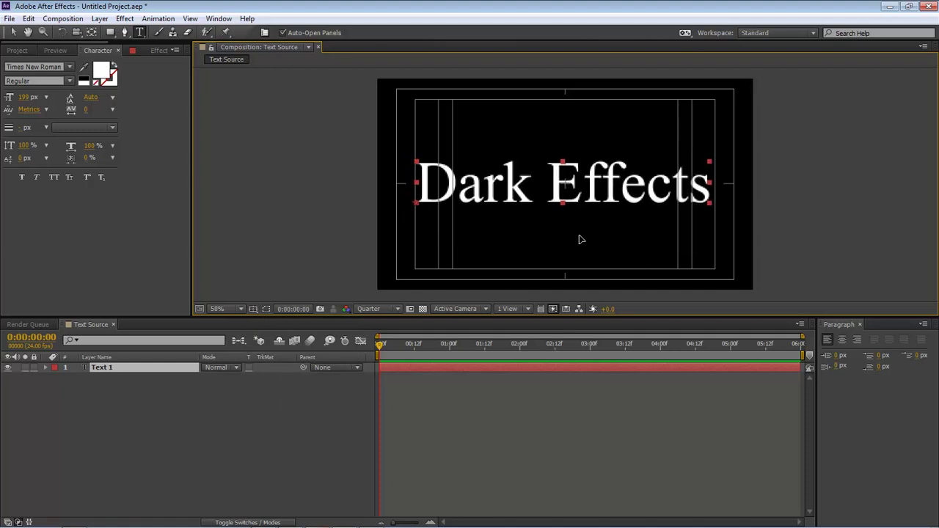
pyautogui.click(252, 311)
pyautogui.click(308, 323)
# Add Noise & Grain > Turbulent Noise to the text layer with Fractal Type Rocky and Contrast 250.
pyautogui.click(126, 373)
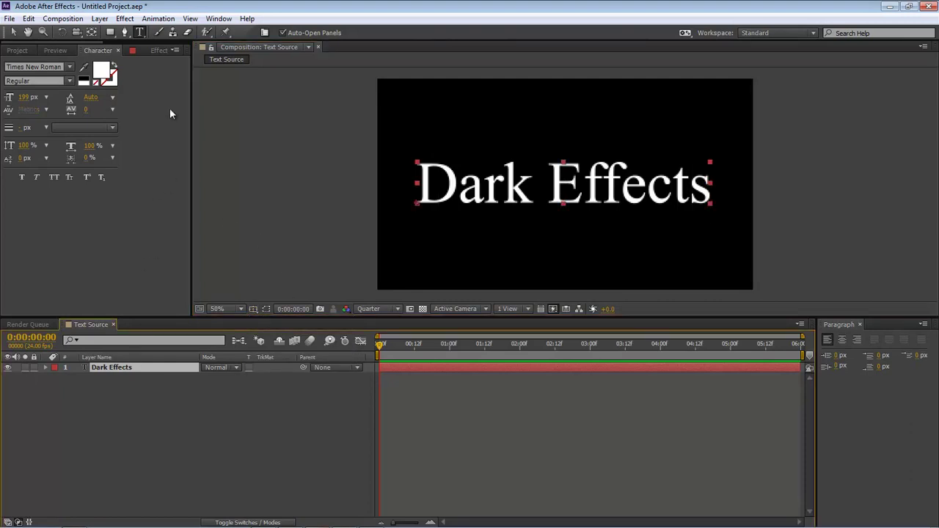
pyautogui.click(125, 18)
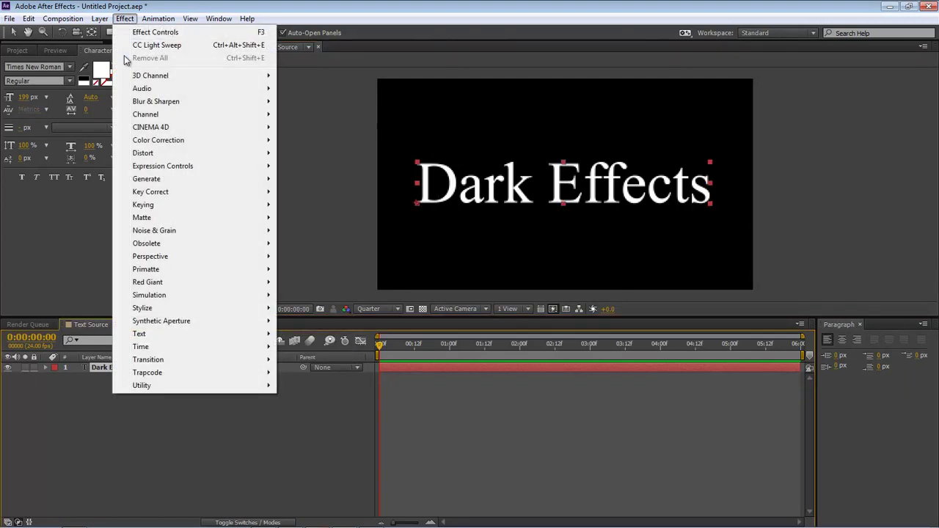
pyautogui.moveTo(178, 230)
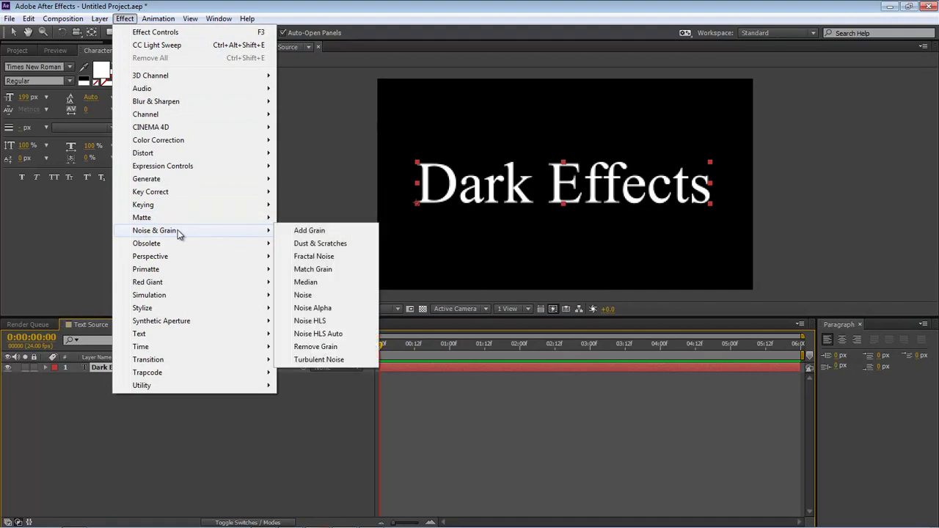
pyautogui.click(319, 360)
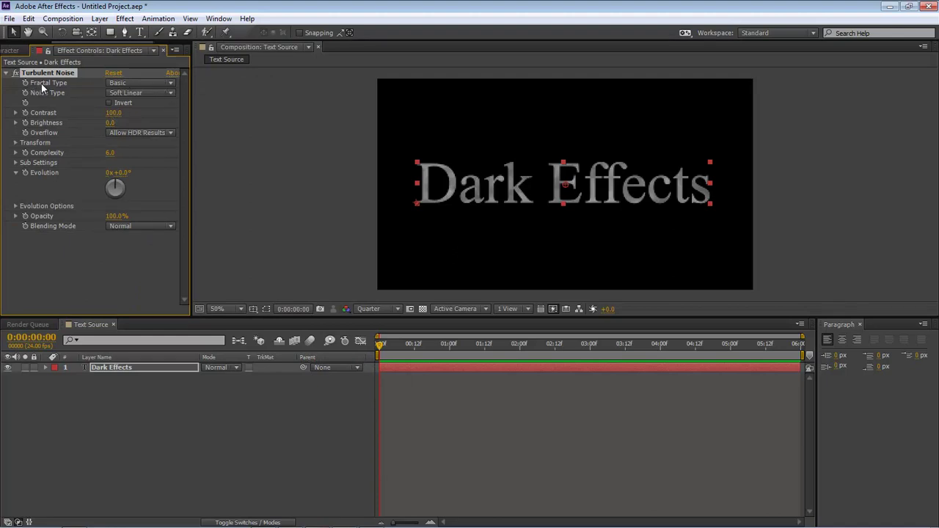
pyautogui.click(141, 84)
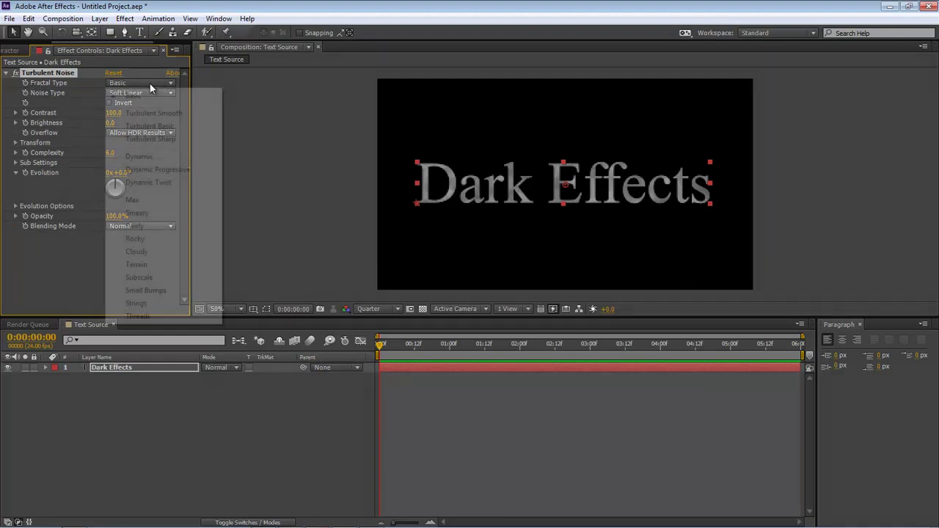
pyautogui.click(157, 242)
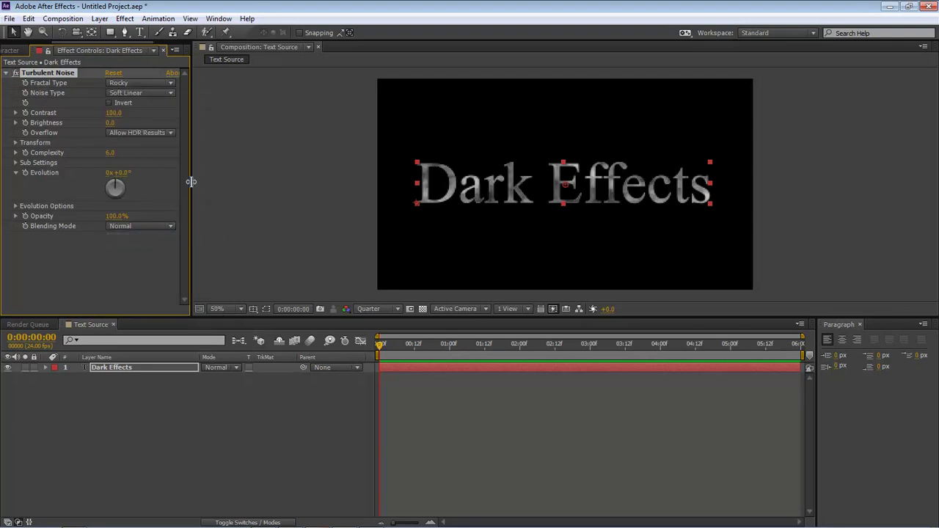
pyautogui.click(122, 112)
pyautogui.write('250')
# Give Evolution the expression time*250, and set Turbulence Factor 4 and Random Seed 100.
pyautogui.keyDown('alt'); pyautogui.click(26, 173); pyautogui.keyUp('alt')
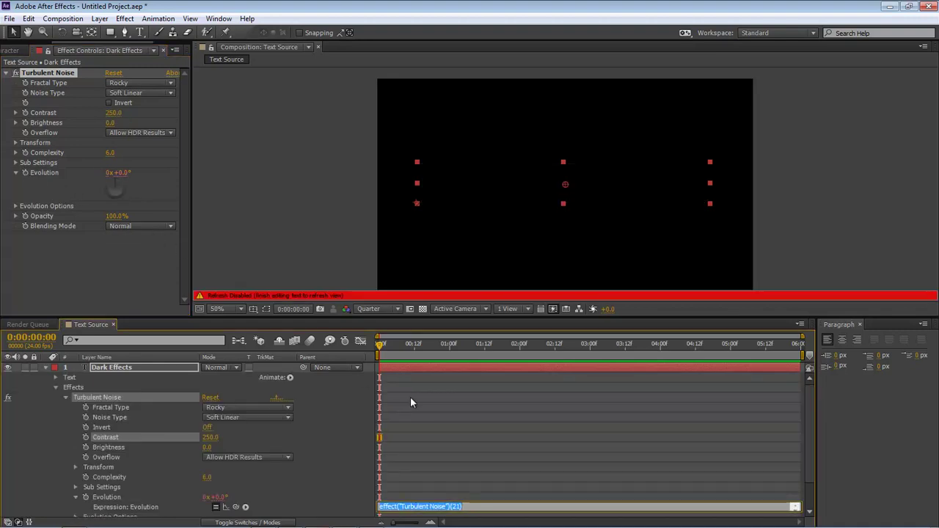
pyautogui.write('time')
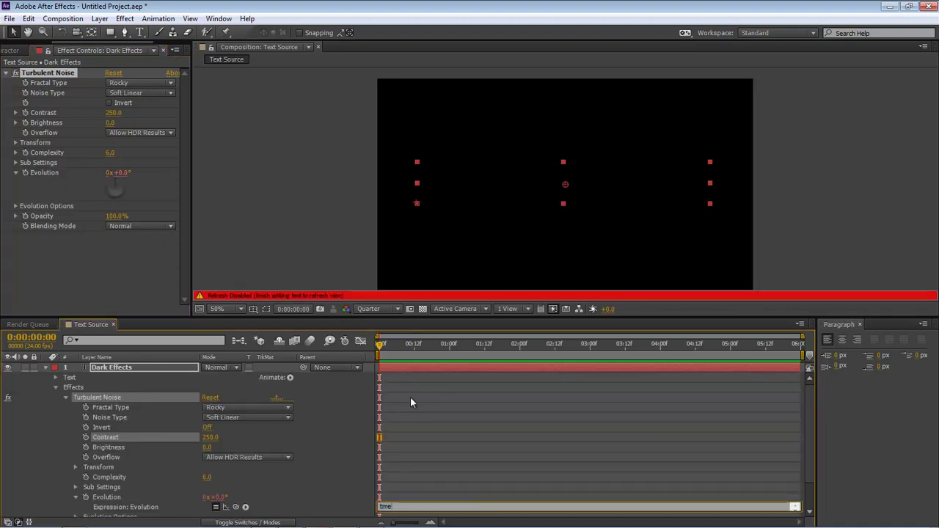
pyautogui.write('*2')
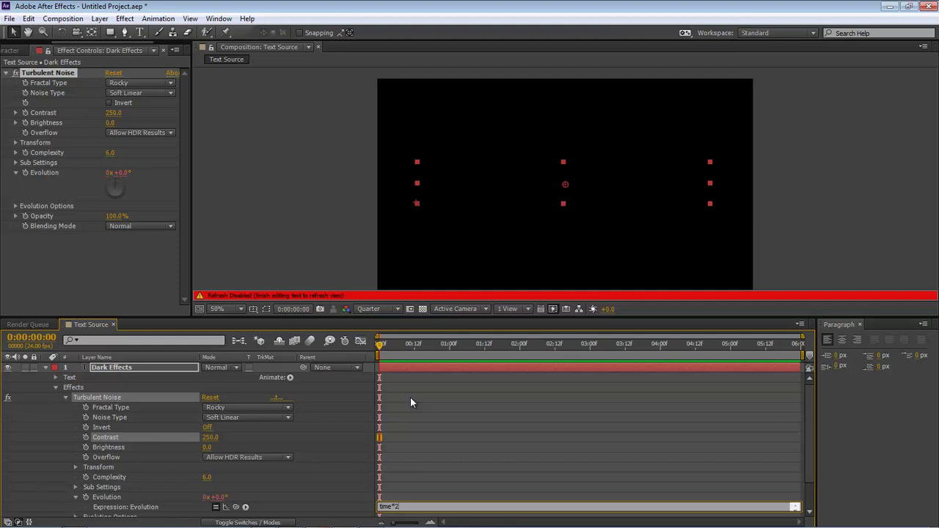
pyautogui.write('50')
pyautogui.click(15, 206)
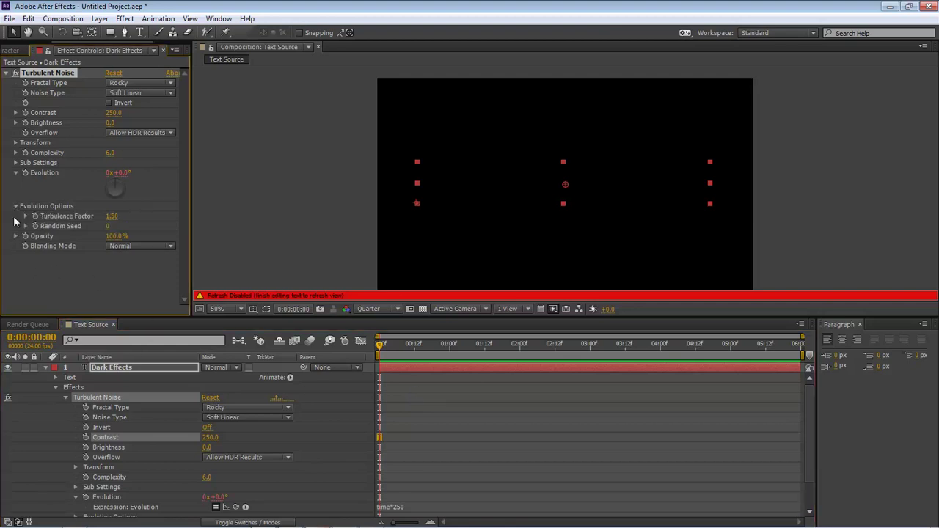
pyautogui.moveTo(114, 220); pyautogui.dragTo(115, 221)
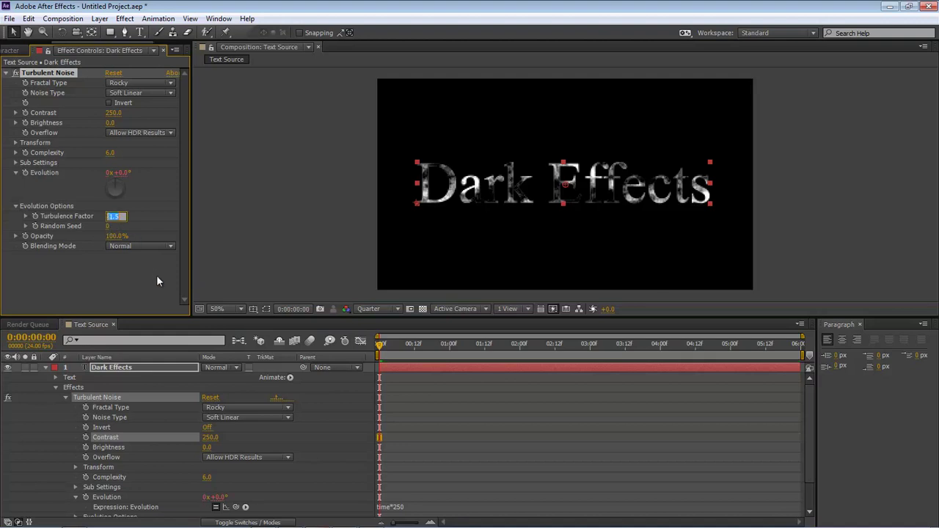
pyautogui.write('4')
pyautogui.press('Return')
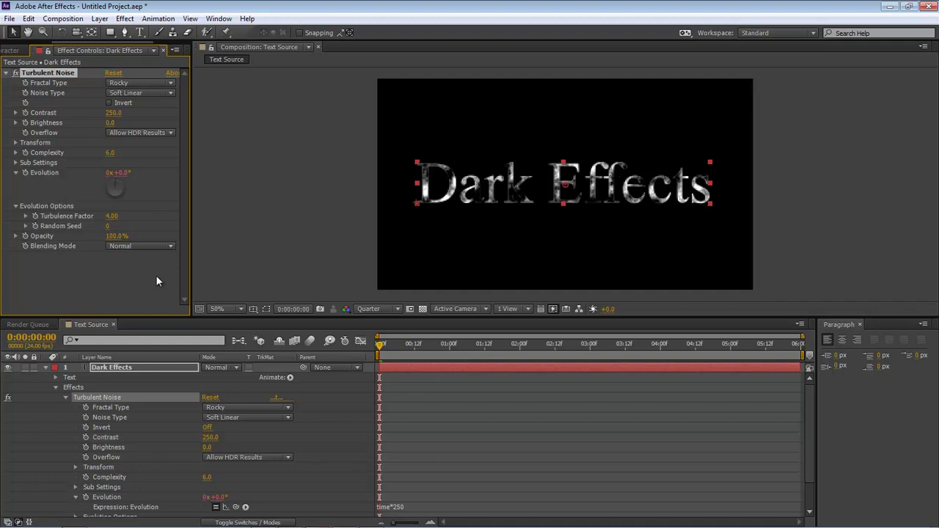
pyautogui.click(107, 224)
pyautogui.write('100')
pyautogui.press('Return')
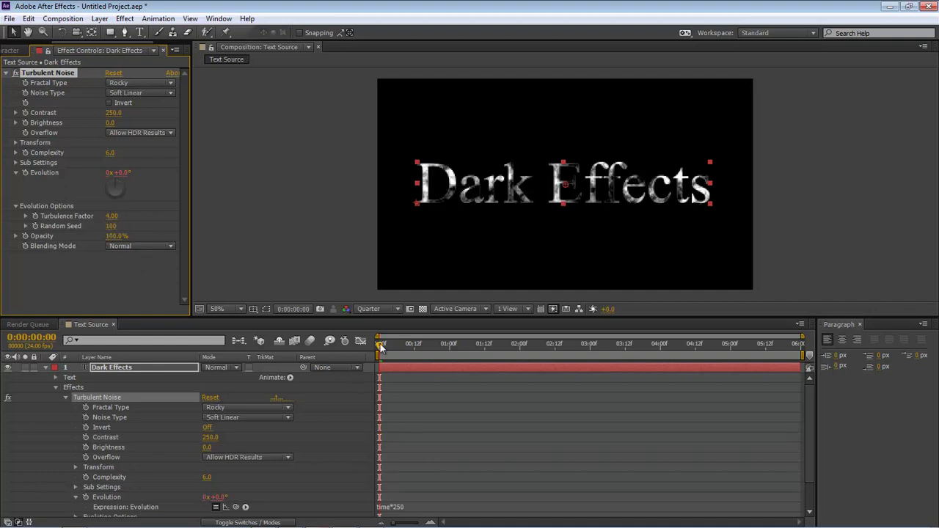
# Scrub the timeline forward to watch the rocky noise evolve, then bring up the Project panel.
pyautogui.moveTo(381, 345); pyautogui.dragTo(499, 355)
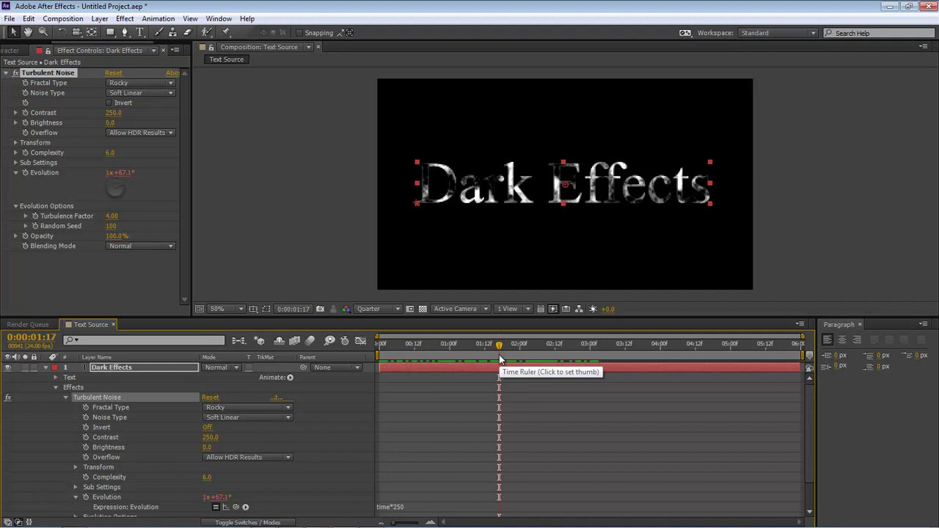
pyautogui.moveTo(499, 360); pyautogui.dragTo(525, 354)
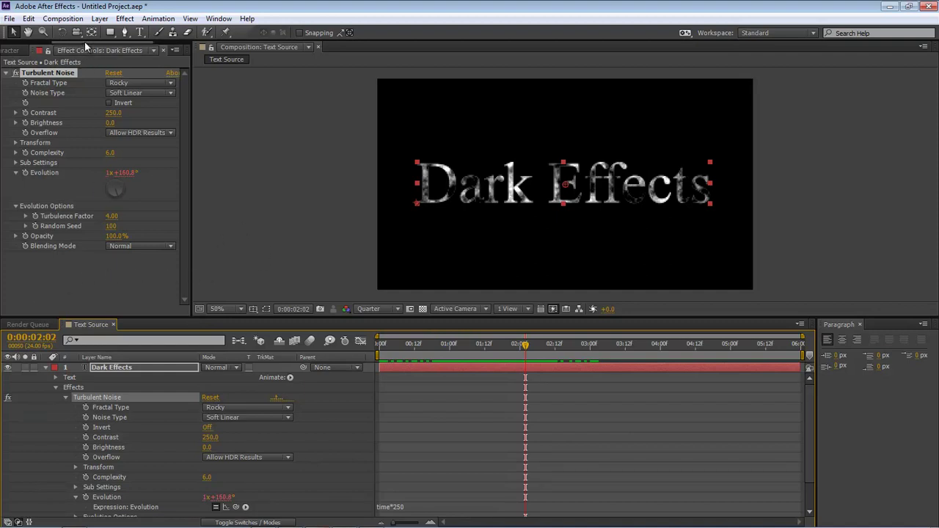
pyautogui.moveTo(84, 41); pyautogui.dragTo(15, 56)
# Nest Text Source into a new composition, Text Source 2, and deselect its layer.
pyautogui.click(16, 50)
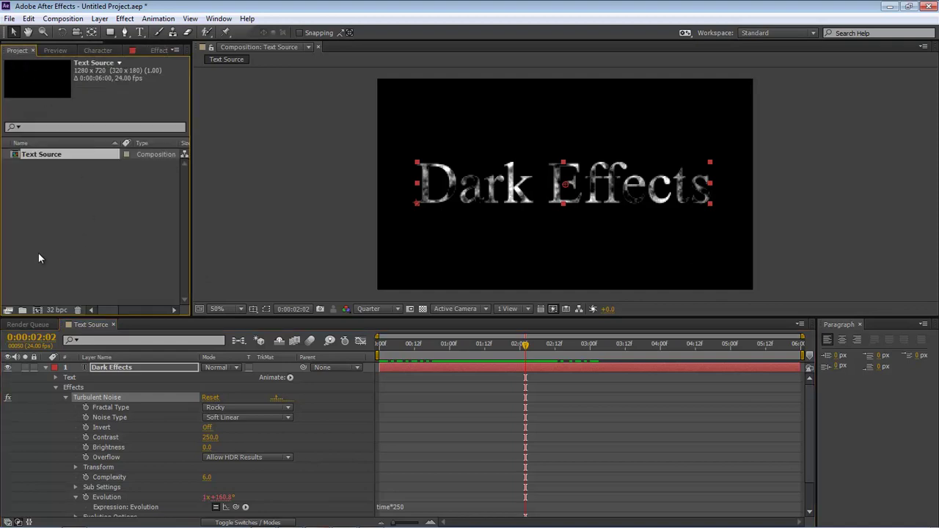
pyautogui.moveTo(42, 153); pyautogui.dragTo(37, 310)
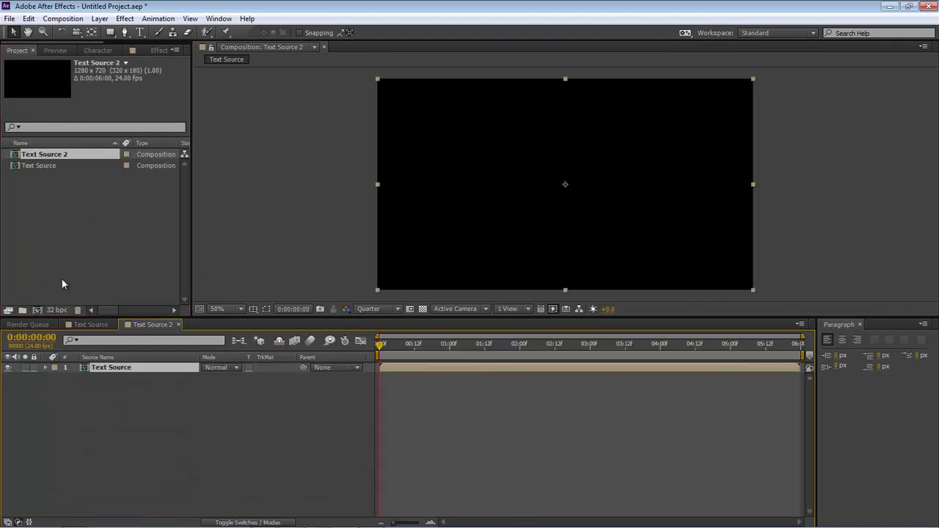
pyautogui.click(157, 393)
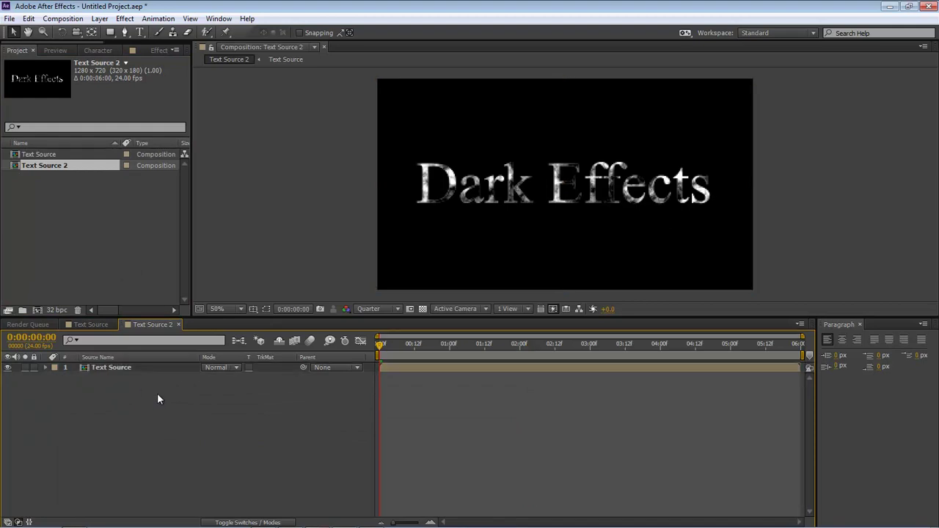
# Create a composition-sized solid named Wipe with colour #000000 black.
pyautogui.hotkey('ctrl', 'y')
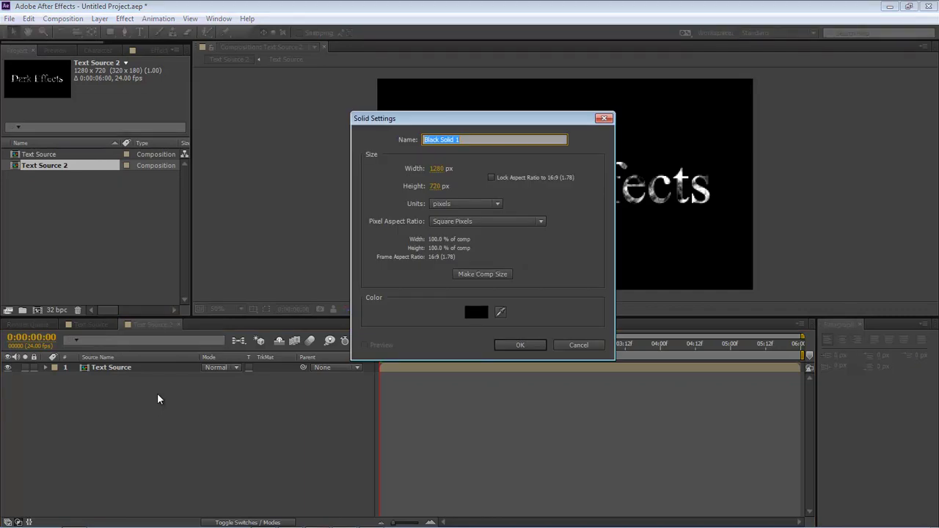
pyautogui.write('Wipe')
pyautogui.click(484, 274)
pyautogui.click(482, 314)
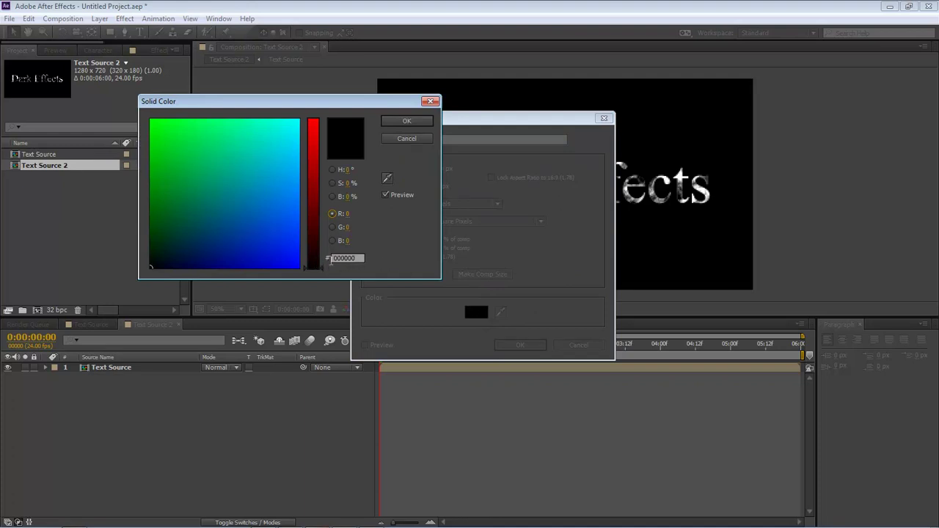
pyautogui.click(361, 263)
pyautogui.click(407, 121)
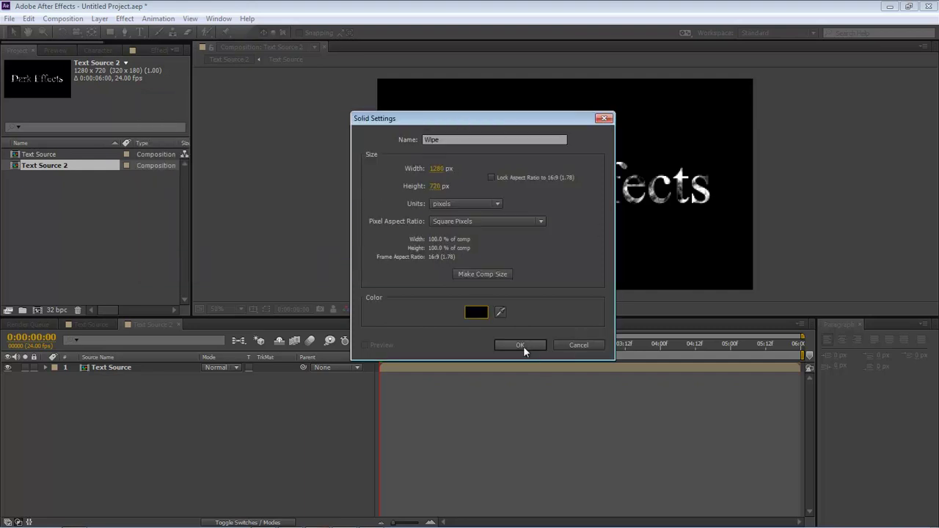
pyautogui.click(520, 346)
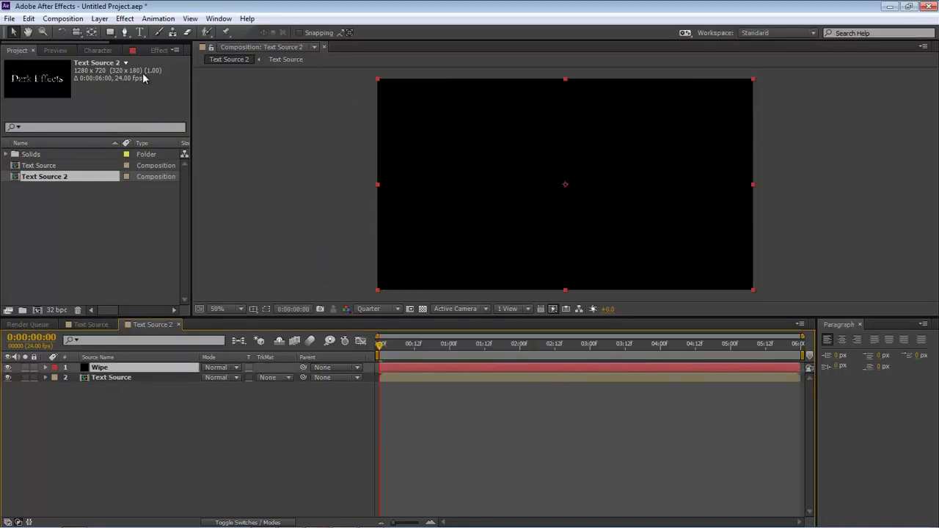
# Apply Generate > CC Light Sweep to the Wipe solid with Direction 0.
pyautogui.click(125, 19)
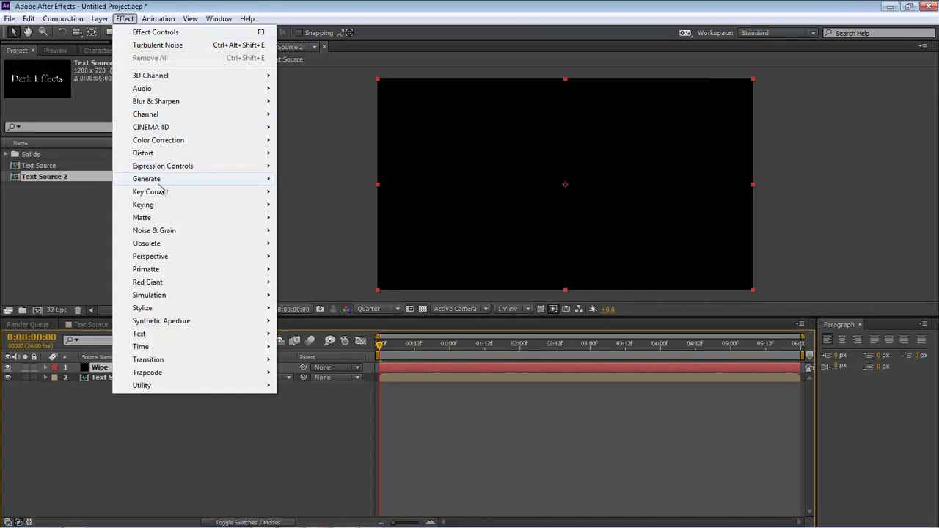
pyautogui.moveTo(160, 185)
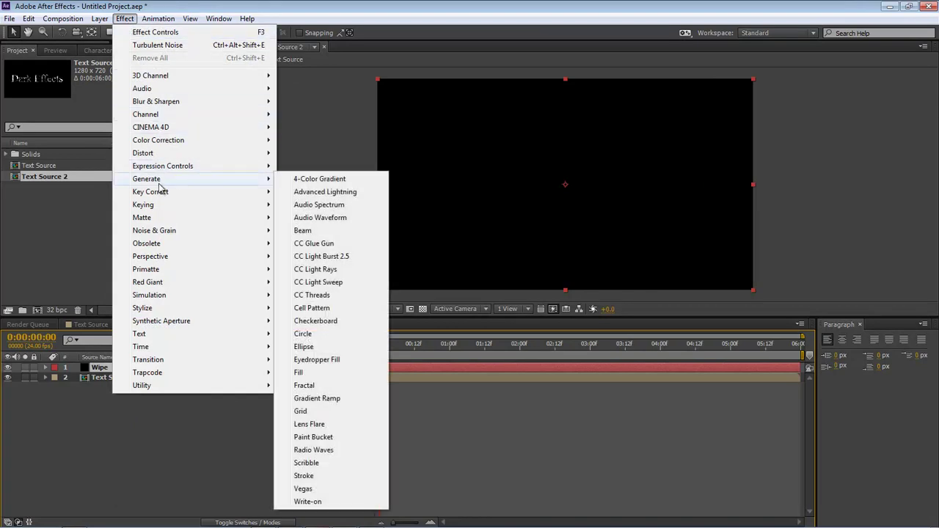
pyautogui.click(318, 282)
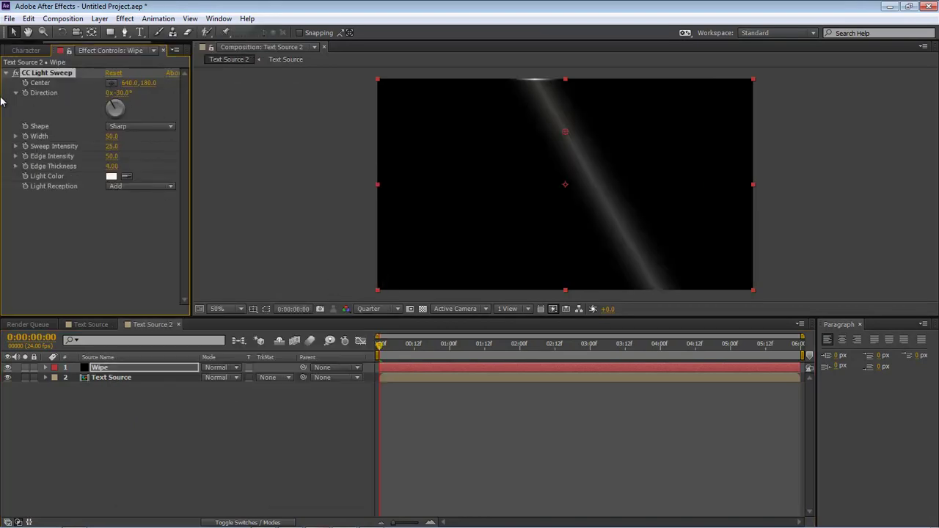
pyautogui.click(122, 94)
pyautogui.write('0')
pyautogui.press('Return')
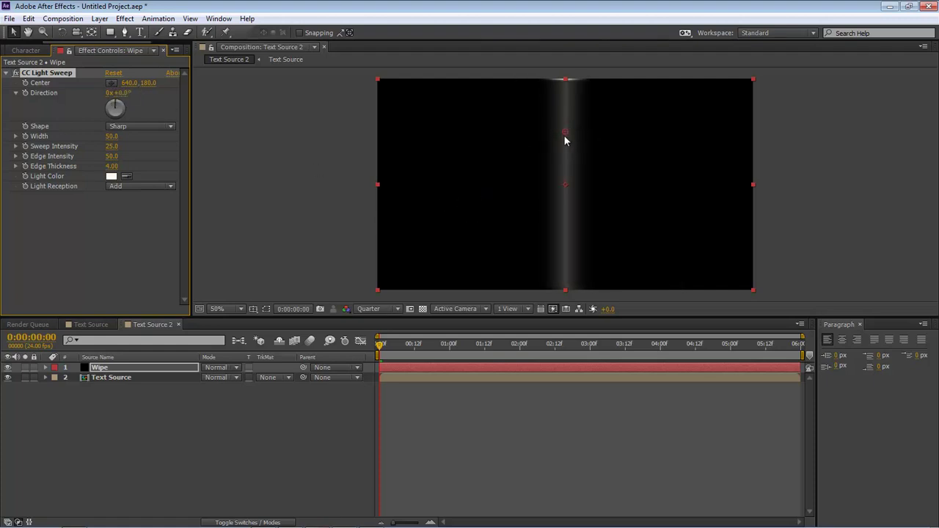
# Keyframe the sweep Center off the left edge at 0s and past the right edge at 4s.
pyautogui.moveTo(566, 135); pyautogui.dragTo(359, 135)
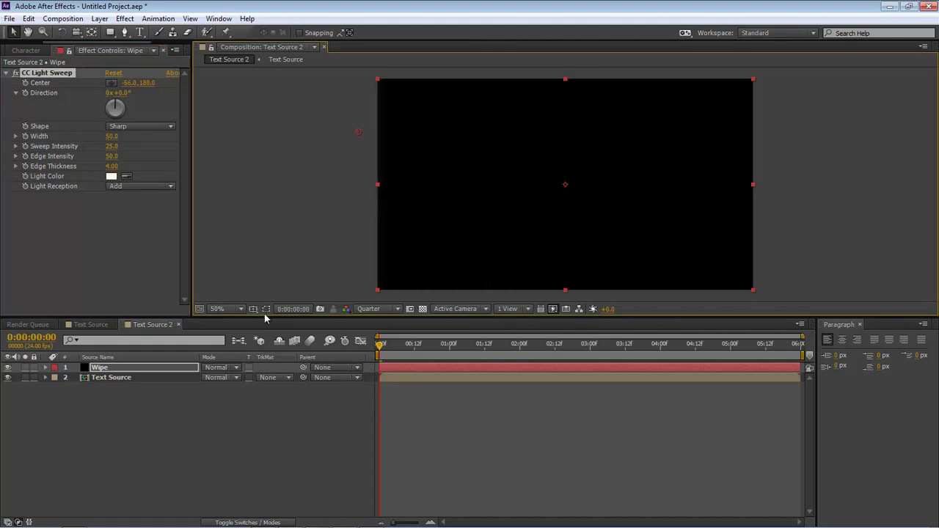
pyautogui.click(25, 84)
pyautogui.moveTo(380, 351); pyautogui.dragTo(662, 351)
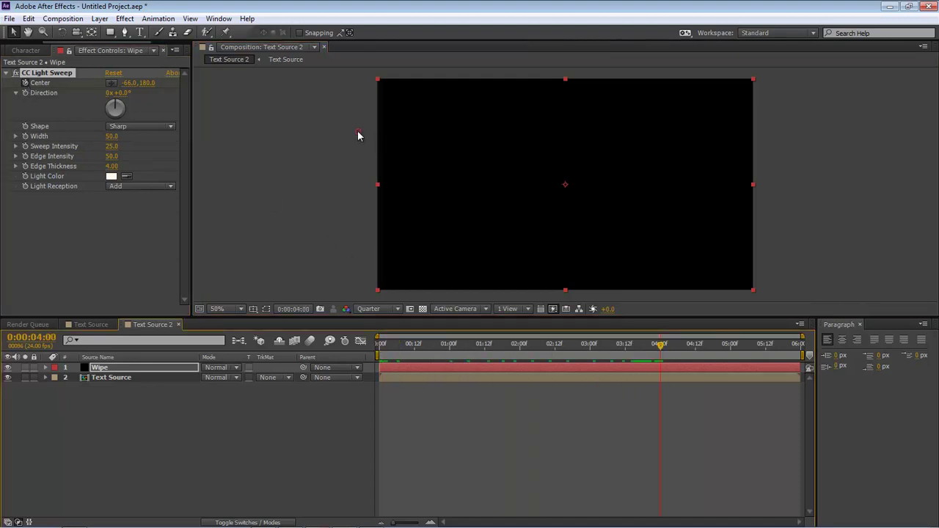
pyautogui.moveTo(358, 135); pyautogui.dragTo(765, 137)
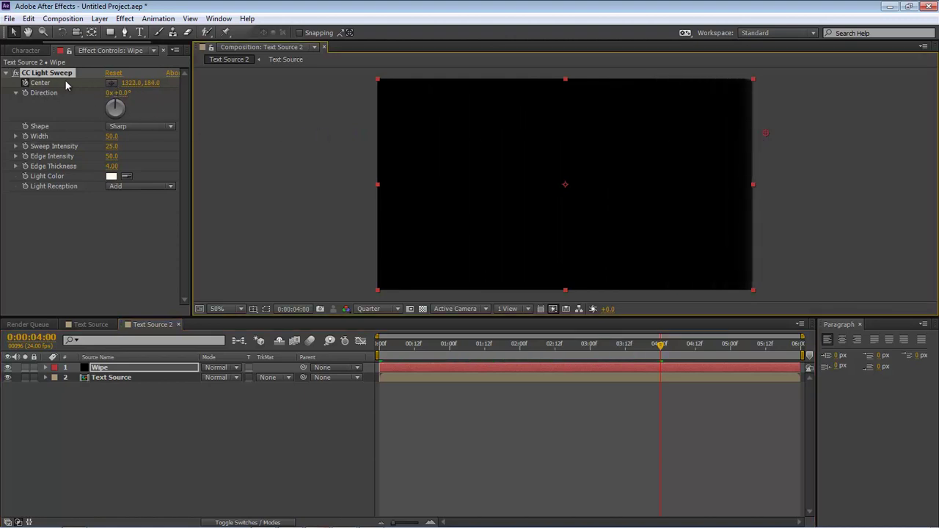
pyautogui.moveTo(768, 135)
pyautogui.mouseDown()
pyautogui.moveTo(514, 137)
pyautogui.moveTo(767, 135)
pyautogui.mouseUp()
pyautogui.moveTo(660, 345); pyautogui.dragTo(522, 352)
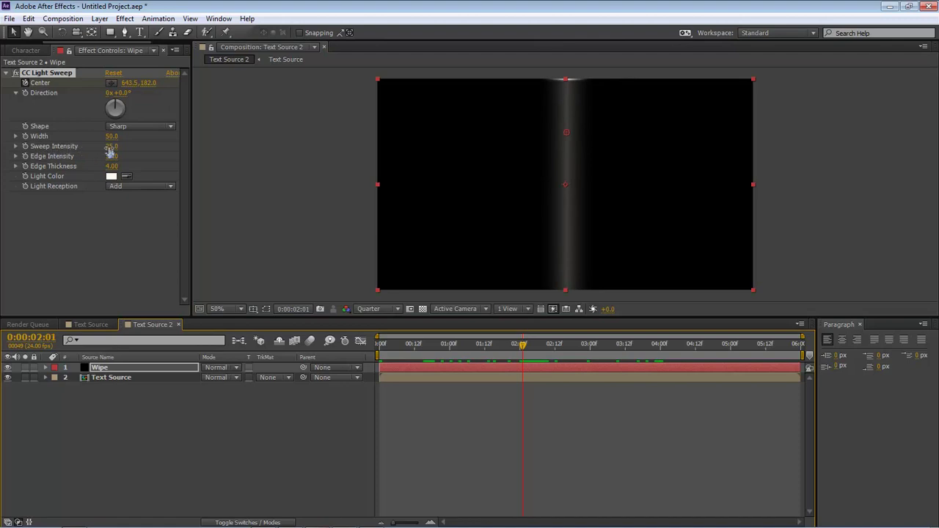
# Set the Sweep Intensity to 120.
pyautogui.click(111, 146)
pyautogui.write('120')
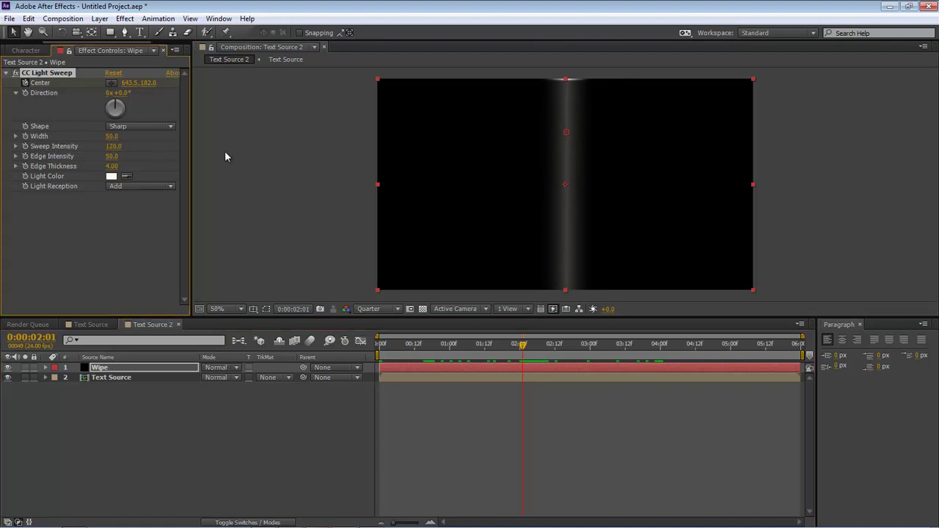
pyautogui.press('Return')
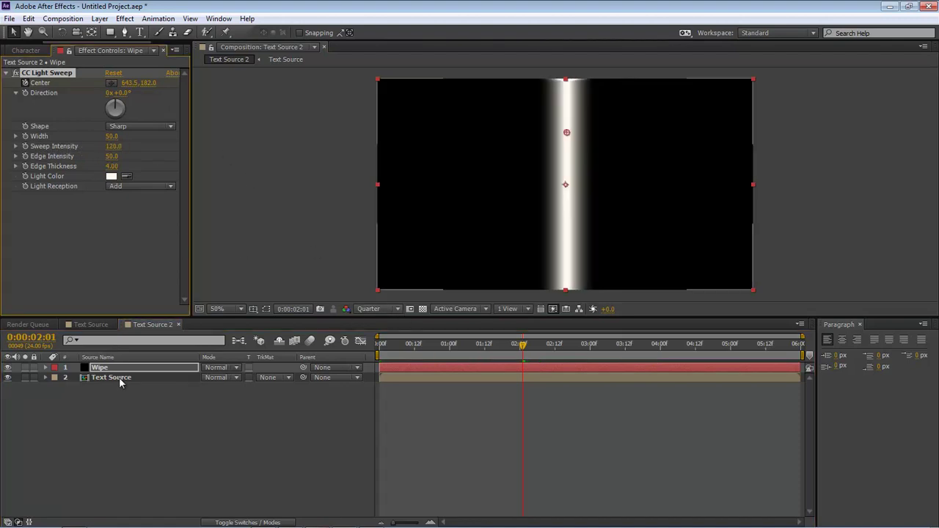
# Set Text Source's track matte to Luma Matte 'Wipe', then select the Wipe layer.
pyautogui.click(119, 377)
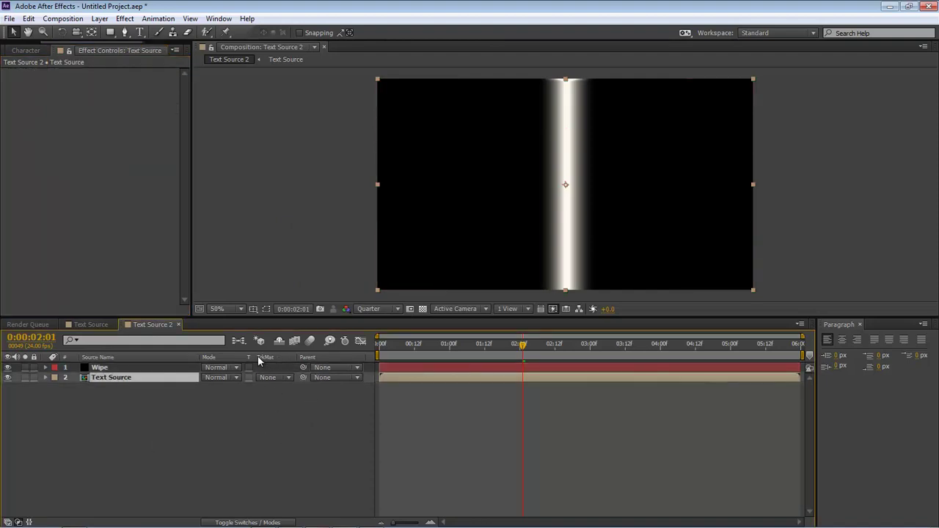
pyautogui.click(258, 522)
pyautogui.click(256, 522)
pyautogui.click(286, 378)
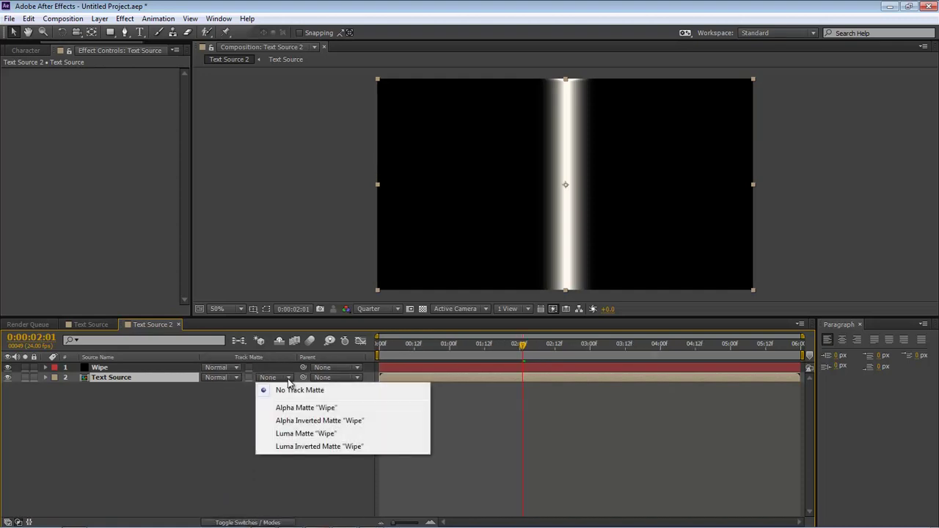
pyautogui.click(304, 434)
pyautogui.moveTo(522, 345)
pyautogui.mouseDown()
pyautogui.moveTo(535, 350)
pyautogui.moveTo(408, 350)
pyautogui.moveTo(610, 346)
pyautogui.moveTo(519, 346)
pyautogui.mouseUp()
pyautogui.click(114, 368)
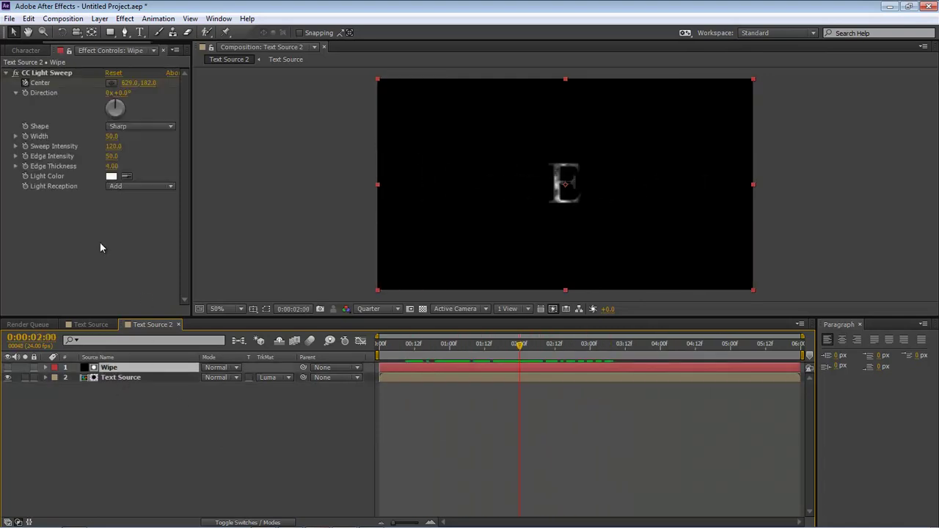
pyautogui.scroll(3, 73, 50)
# Rename the Text Source 2 composition to 'Text Wipe'.
pyautogui.click(16, 50)
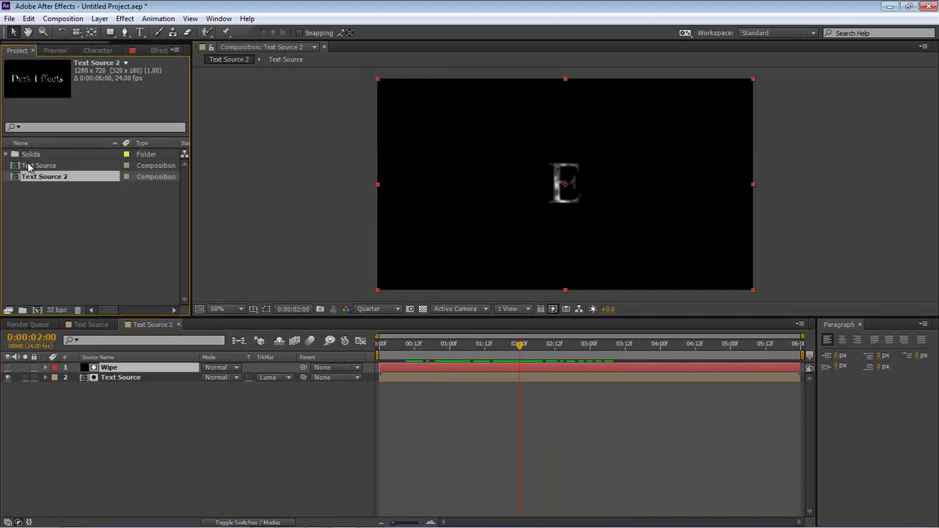
pyautogui.keyDown('shift'); pyautogui.click(36, 166); pyautogui.keyUp('shift')
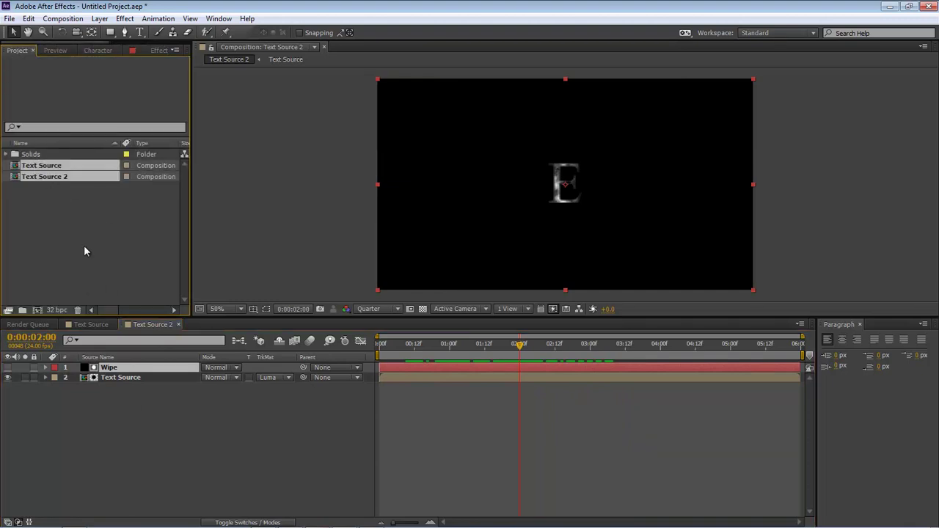
pyautogui.click(59, 191)
pyautogui.click(44, 176)
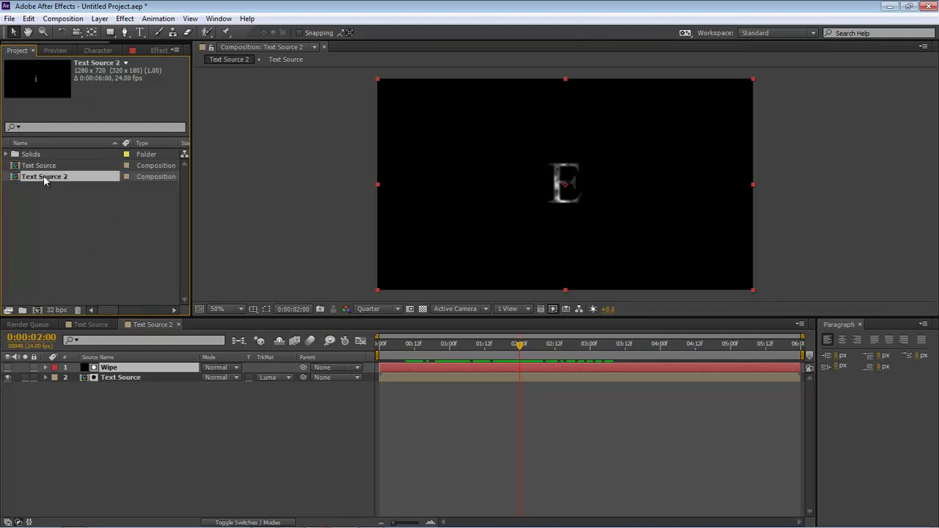
pyautogui.press('Return')
pyautogui.moveTo(38, 176); pyautogui.dragTo(48, 177)
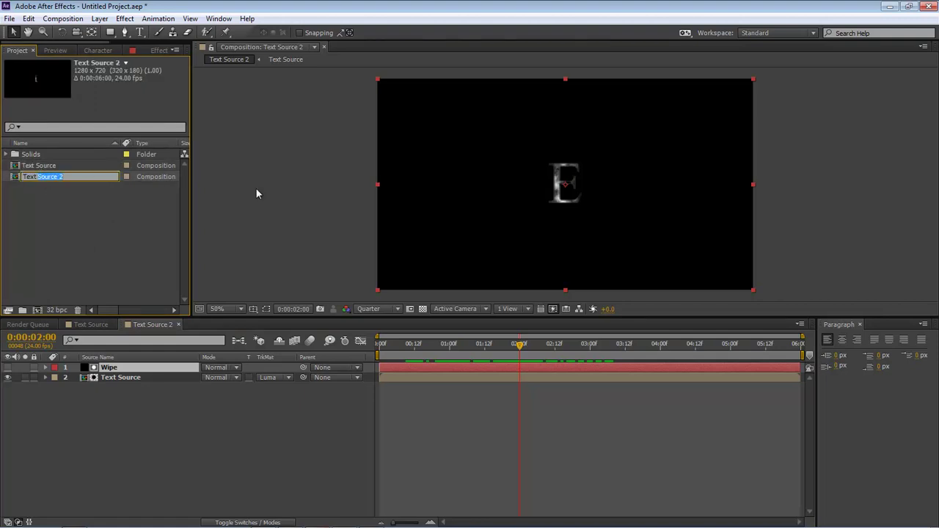
pyautogui.write('Wipe')
pyautogui.press('Return')
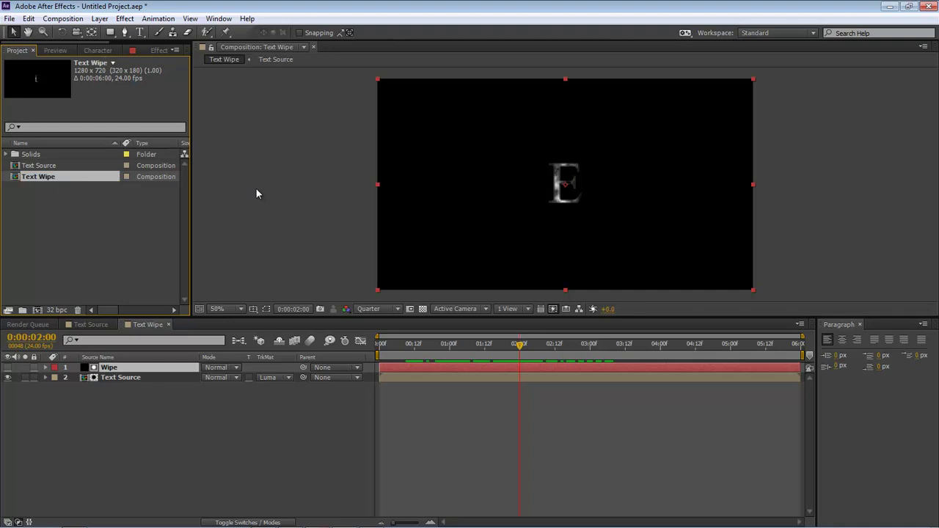
# Nest Text Source and Text Wipe together in a new Text Wipe 2 composition.
pyautogui.keyDown('shift'); pyautogui.click(37, 168); pyautogui.keyUp('shift')
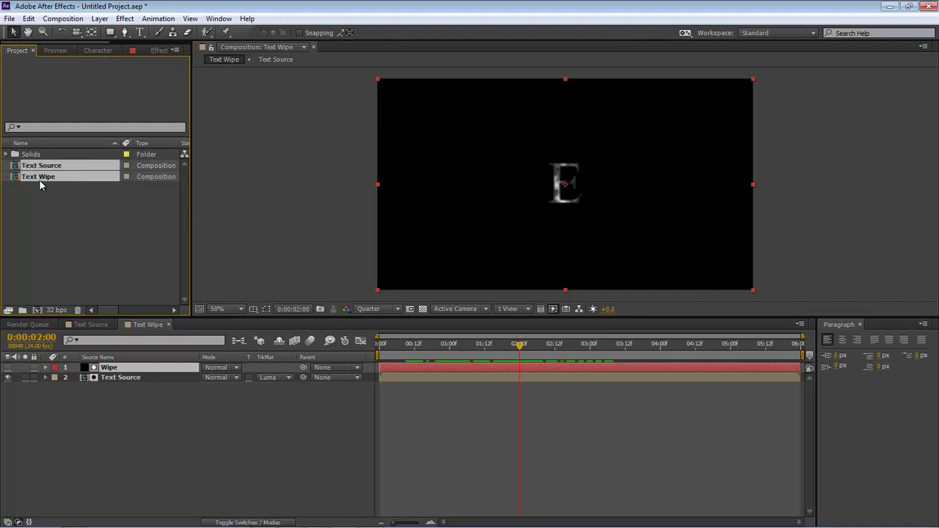
pyautogui.moveTo(40, 181); pyautogui.dragTo(37, 310)
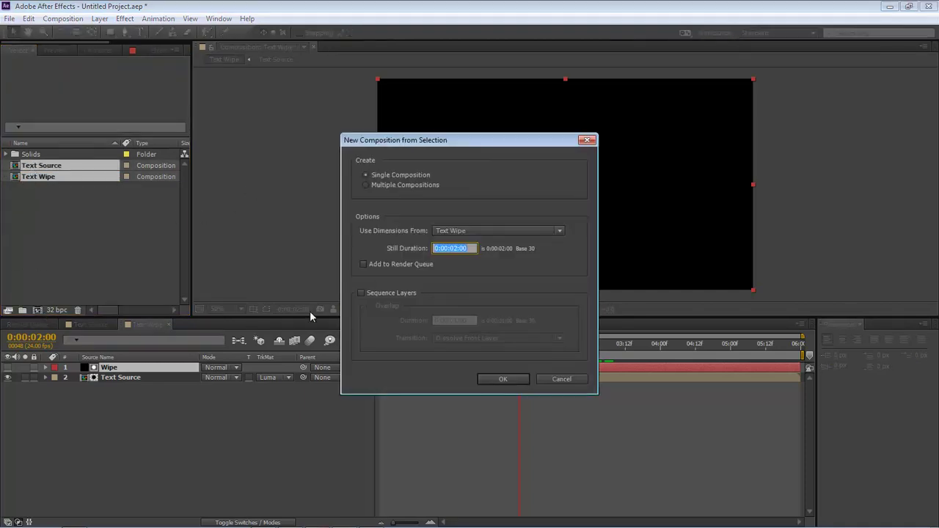
pyautogui.click(517, 379)
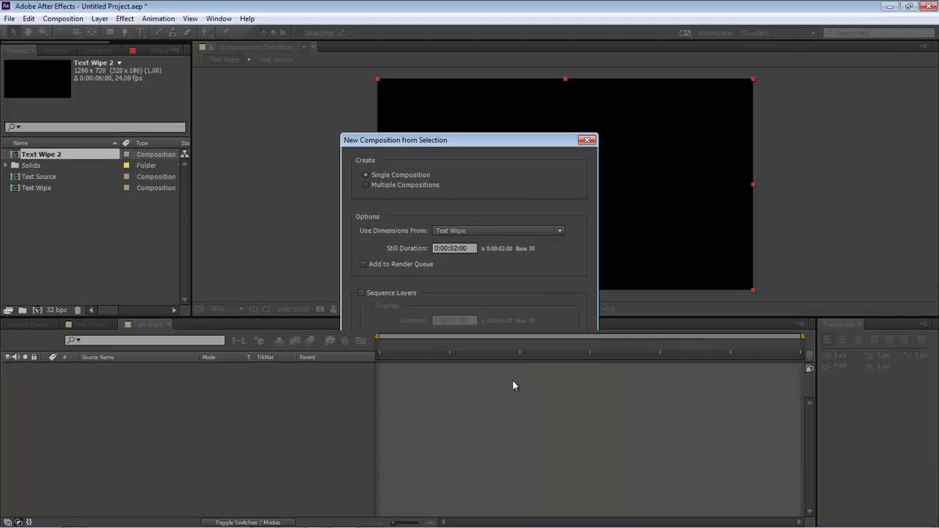
pyautogui.click(261, 418)
pyautogui.click(117, 368)
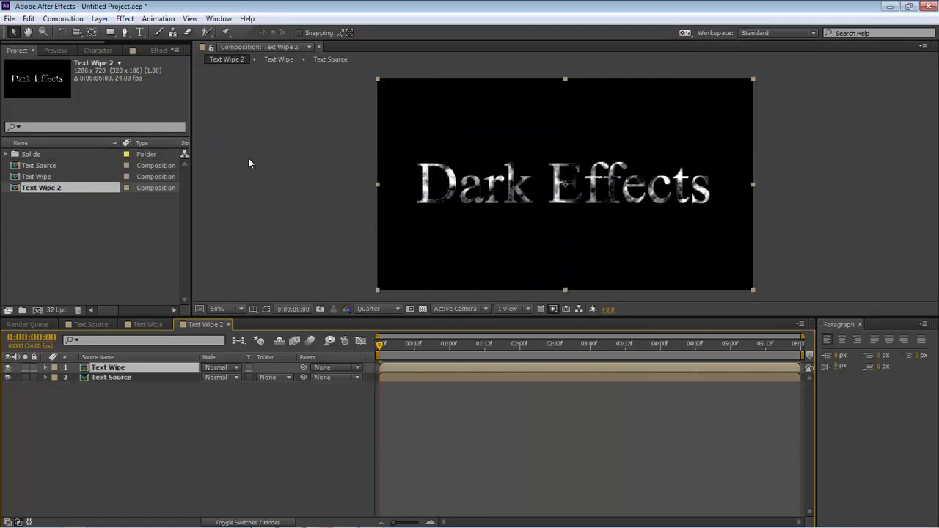
# Apply a red Fill effect at 100% opacity to the Text Wipe layer.
pyautogui.click(124, 19)
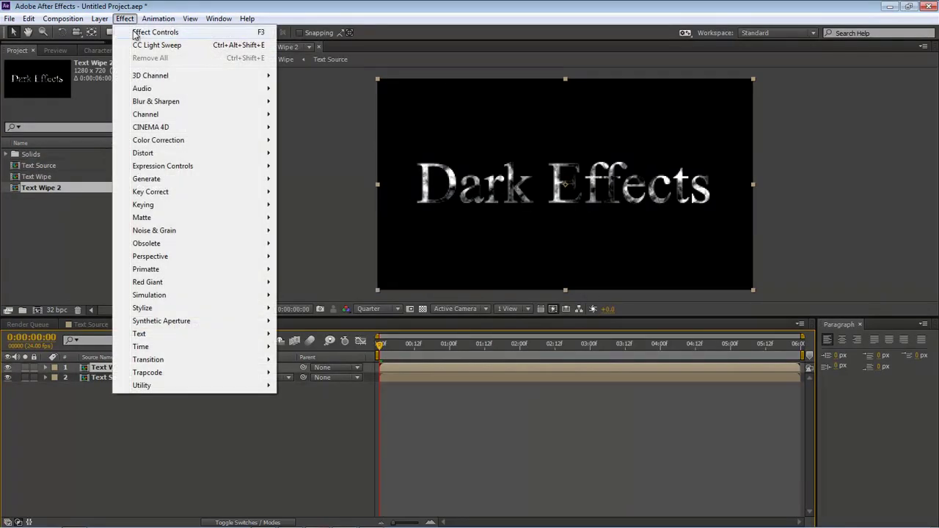
pyautogui.moveTo(171, 182)
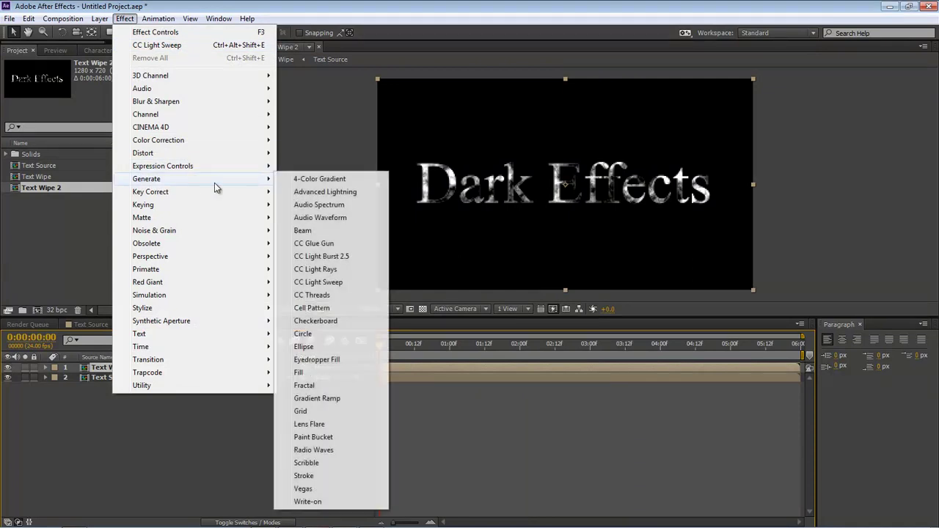
pyautogui.click(302, 372)
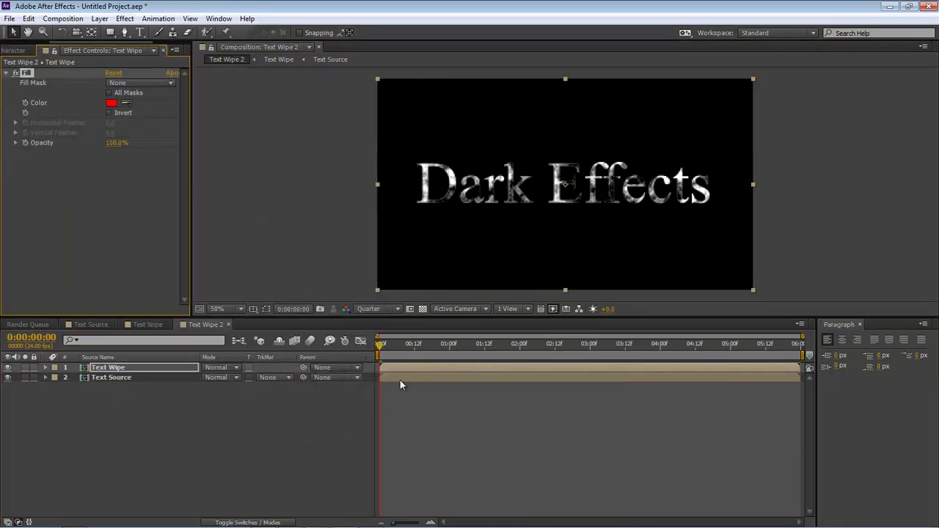
pyautogui.moveTo(383, 345); pyautogui.dragTo(407, 346)
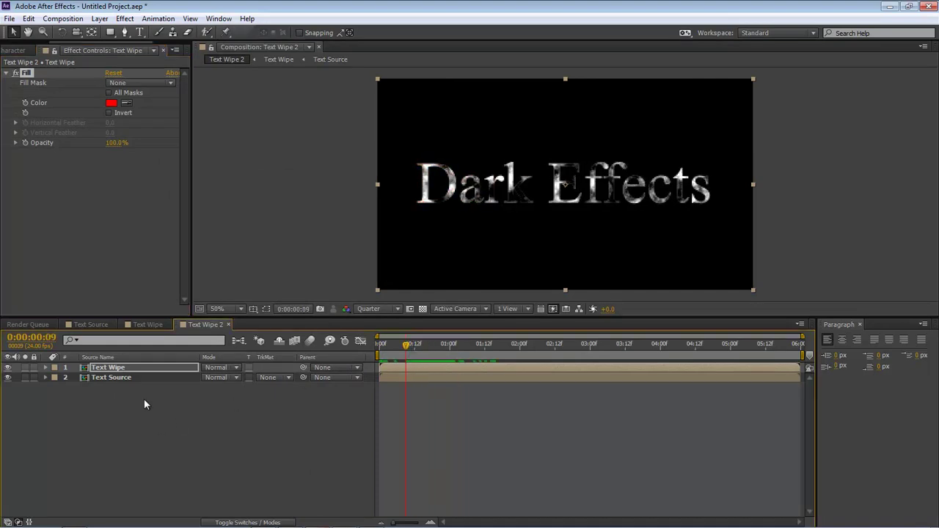
pyautogui.click(113, 378)
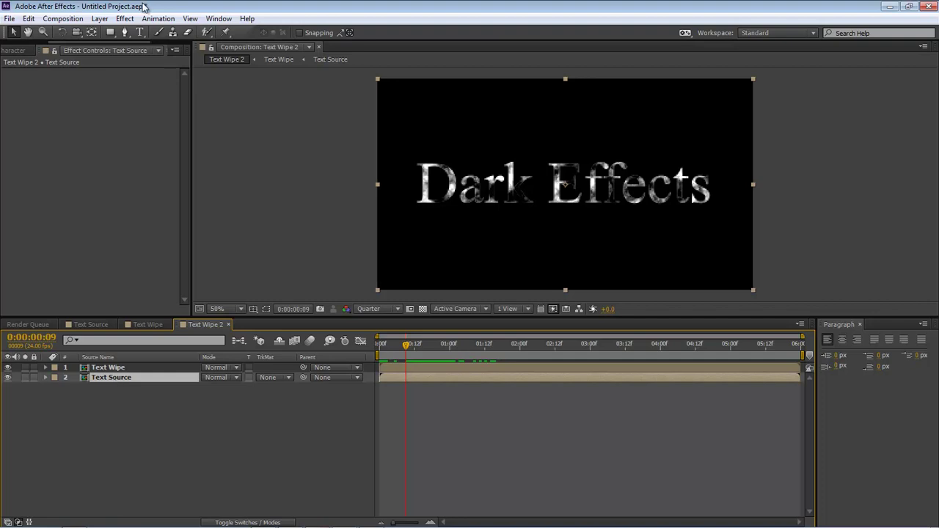
# Apply Linear Wipe to Text Source and view at 100% magnification, Half resolution.
pyautogui.click(125, 18)
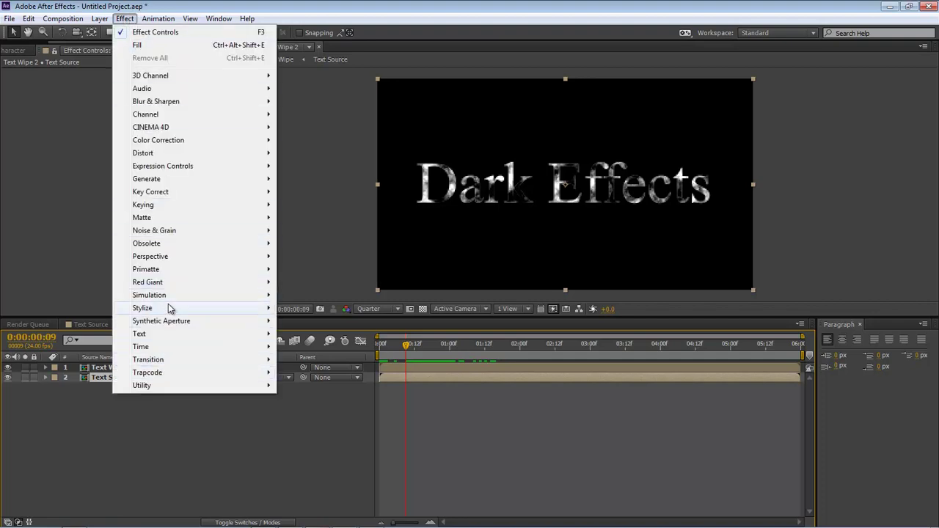
pyautogui.moveTo(254, 361)
pyautogui.click(323, 335)
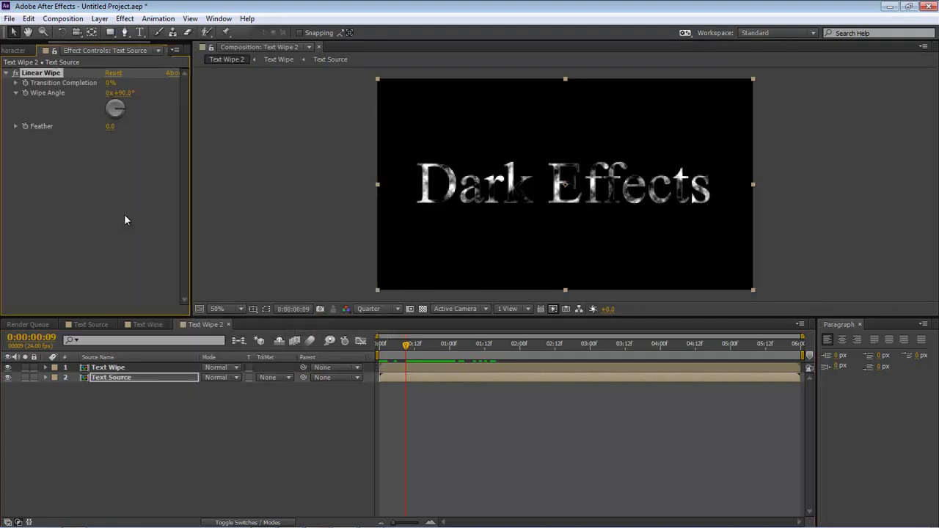
pyautogui.click(404, 345)
pyautogui.click(240, 309)
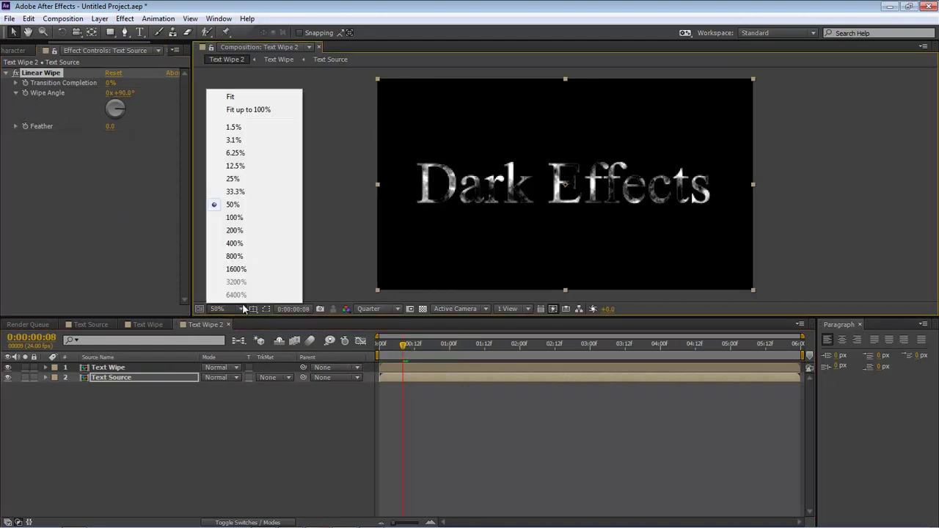
pyautogui.click(234, 217)
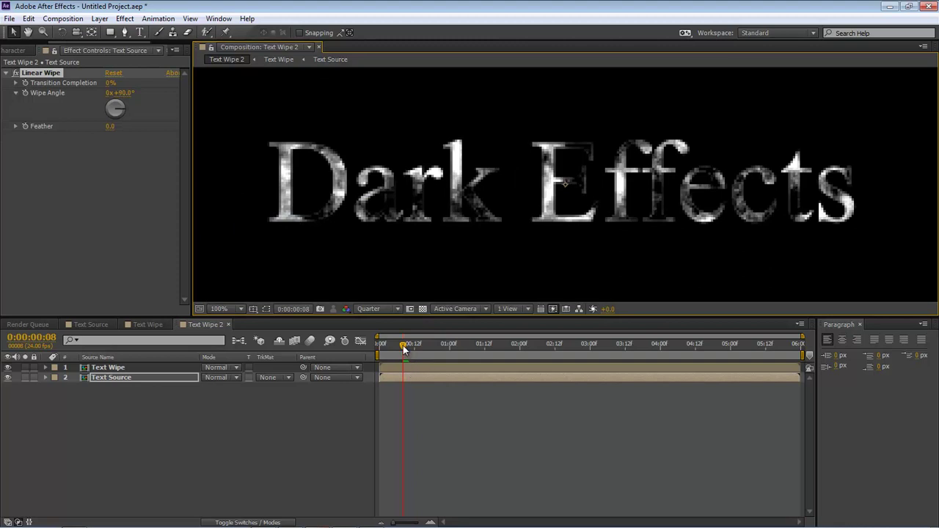
pyautogui.click(400, 310)
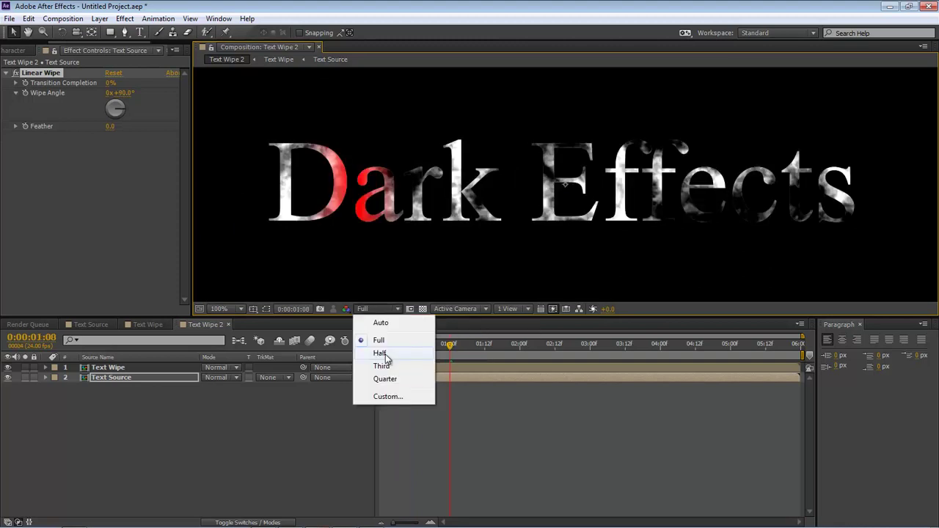
pyautogui.click(380, 354)
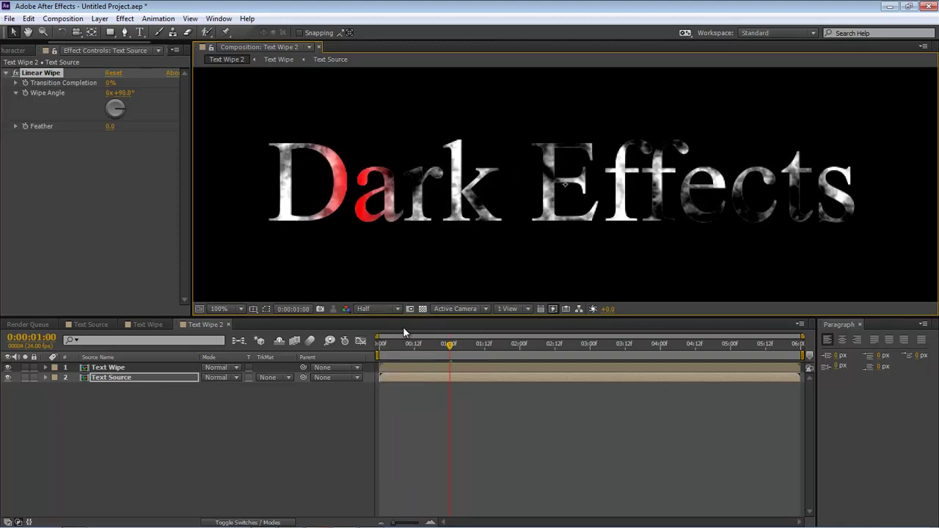
# Keyframe Transition Completion from 0% at frame 9 to 100% around 3:17.
pyautogui.moveTo(449, 345); pyautogui.dragTo(409, 346)
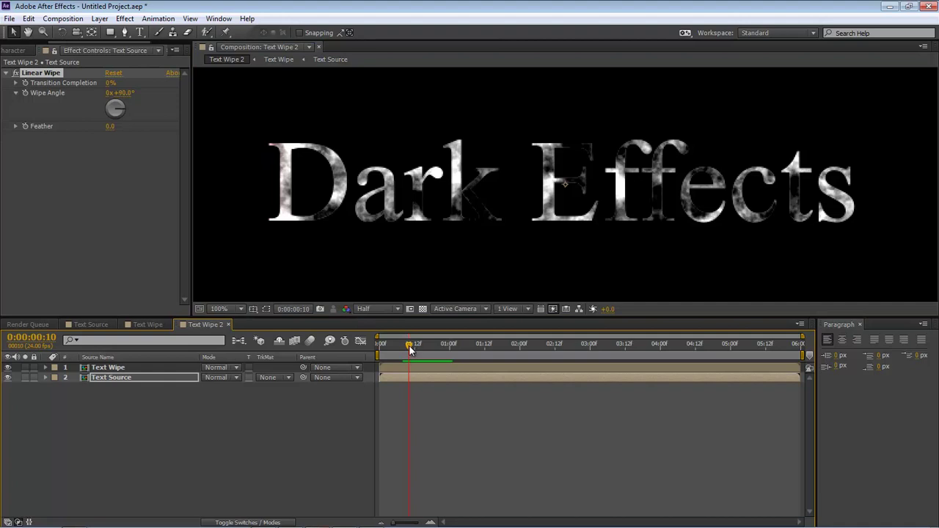
pyautogui.moveTo(409, 348); pyautogui.dragTo(407, 348)
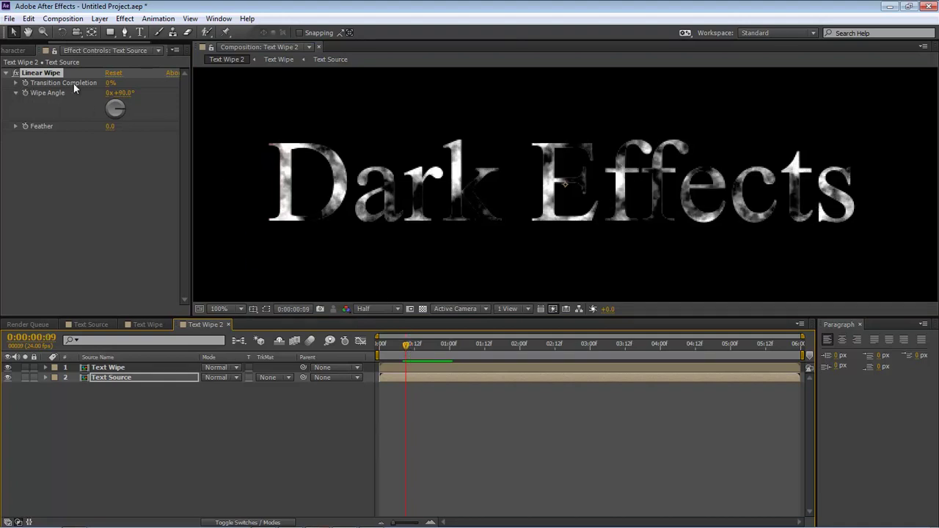
pyautogui.click(26, 86)
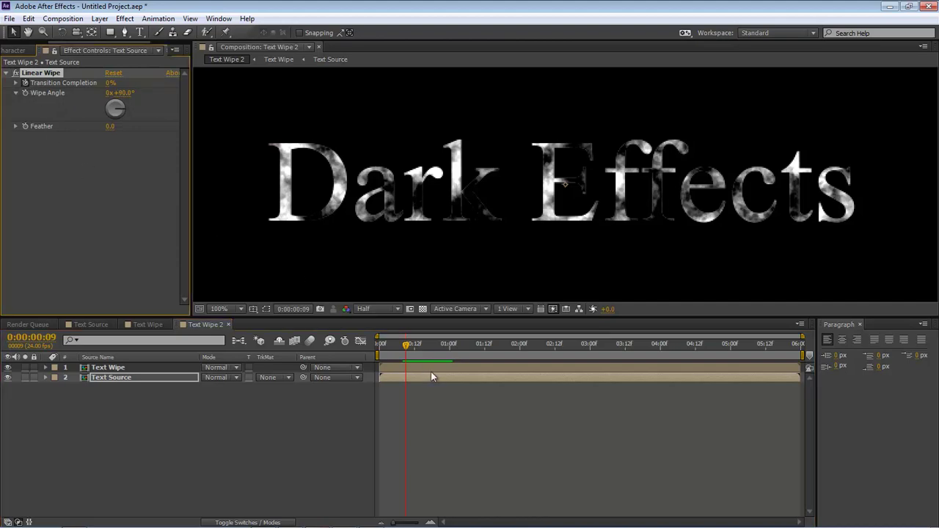
pyautogui.moveTo(407, 349); pyautogui.dragTo(637, 355)
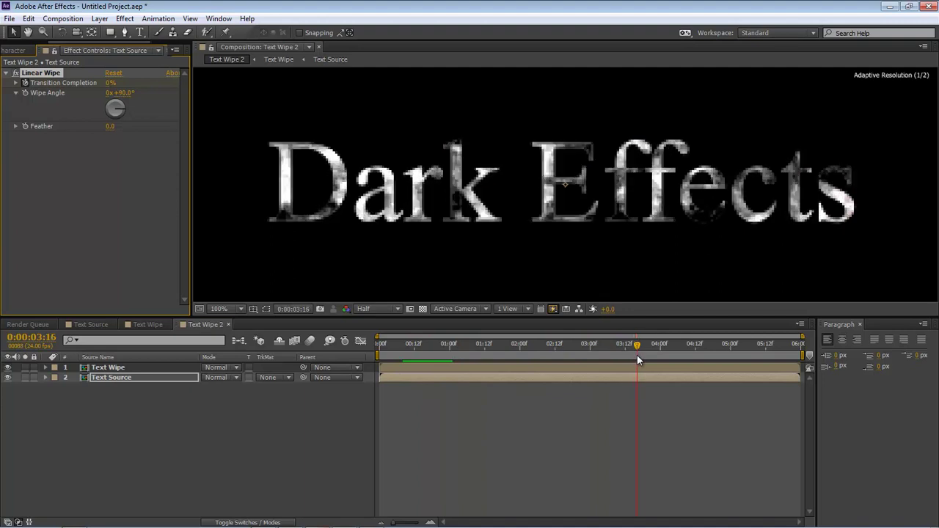
pyautogui.click(109, 84)
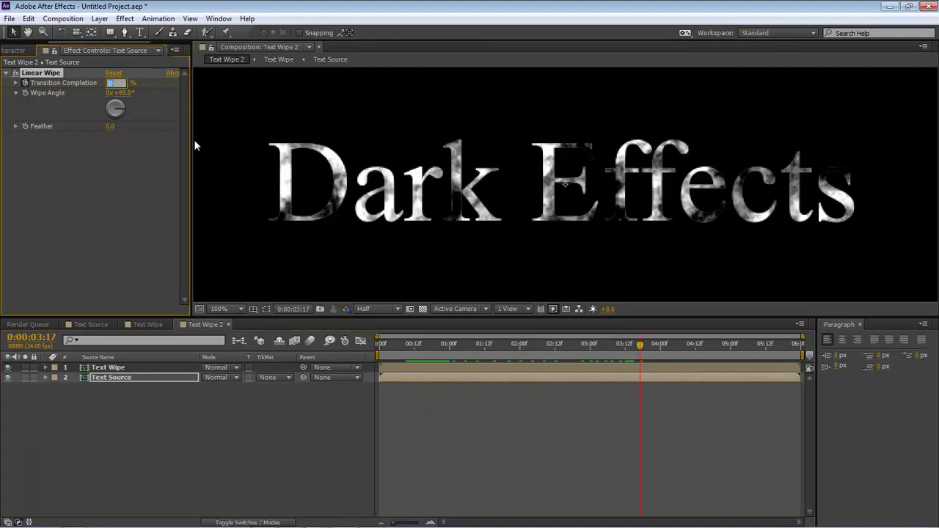
pyautogui.write('100')
pyautogui.press('Return')
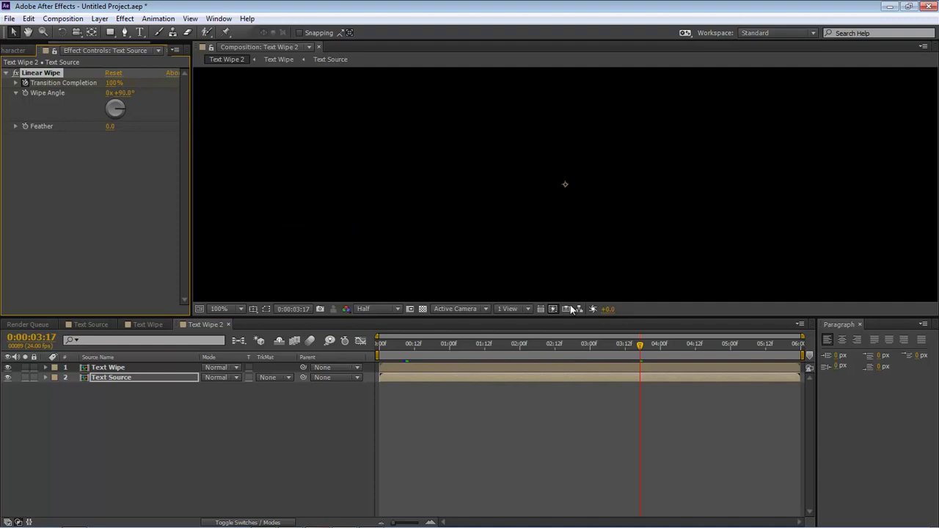
# Reveal the Transition Completion keyframes with U and preview the wipe.
pyautogui.moveTo(642, 352); pyautogui.dragTo(464, 350)
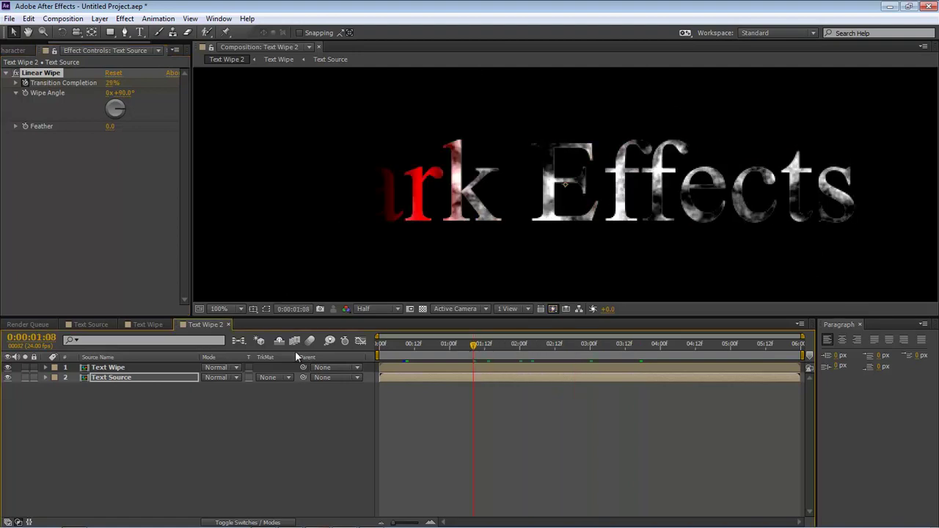
pyautogui.click(121, 378)
pyautogui.press('u')
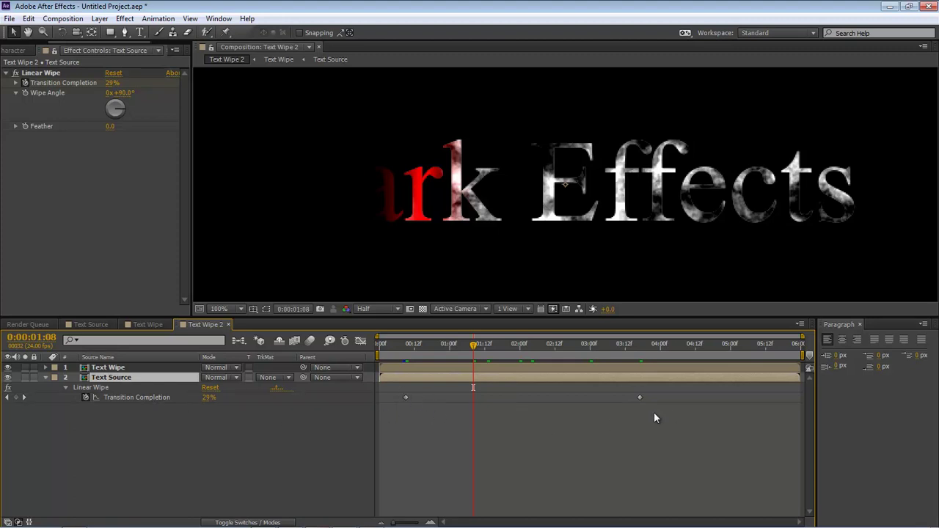
pyautogui.moveTo(472, 348); pyautogui.dragTo(644, 367)
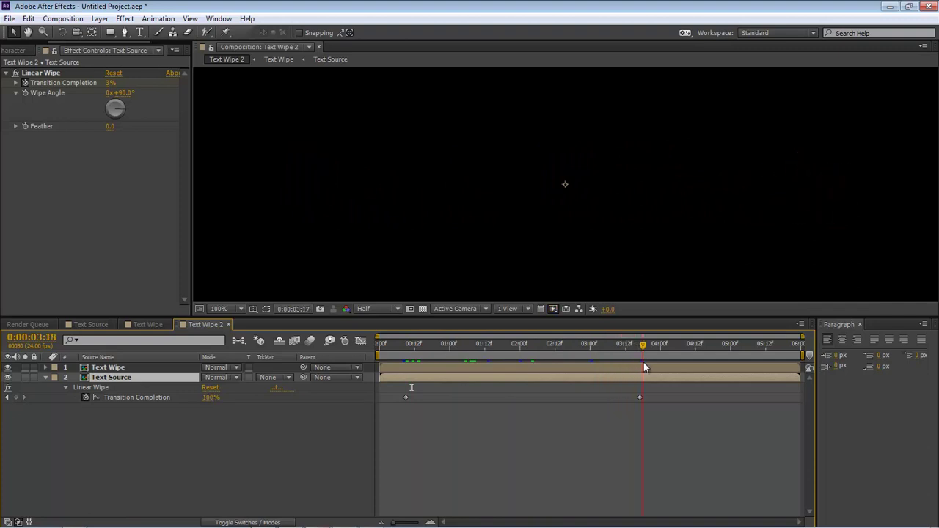
pyautogui.click(394, 345)
# Set the viewer to 50% magnification and Third resolution, then deselect all layers.
pyautogui.press('u')
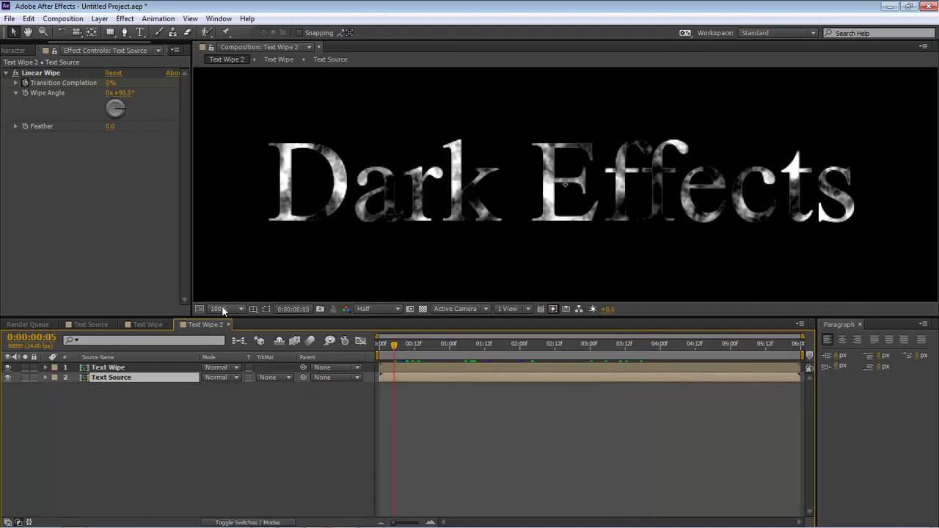
pyautogui.click(230, 306)
pyautogui.click(250, 205)
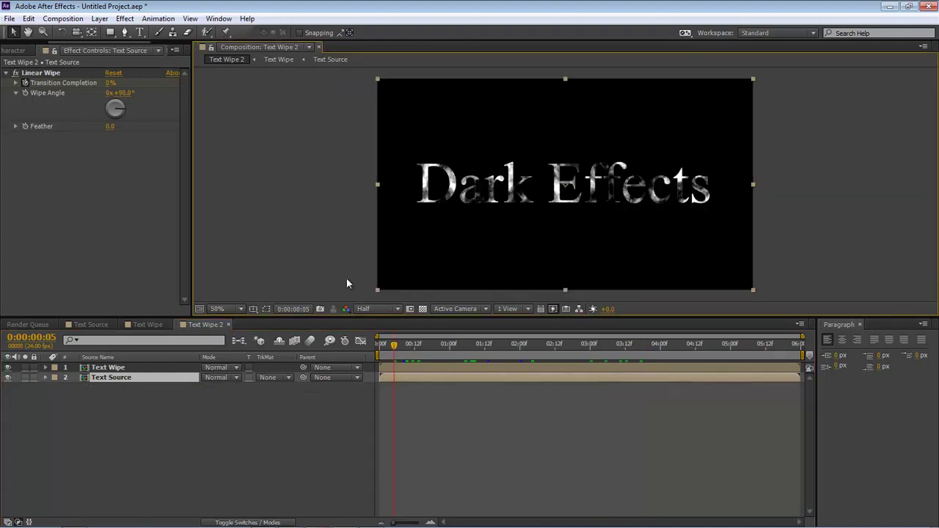
pyautogui.click(397, 309)
pyautogui.click(383, 366)
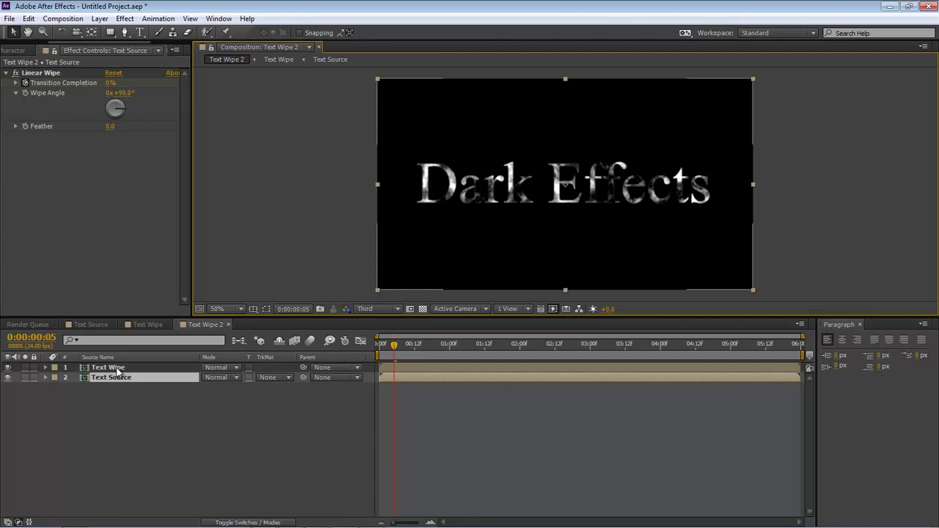
pyautogui.click(116, 368)
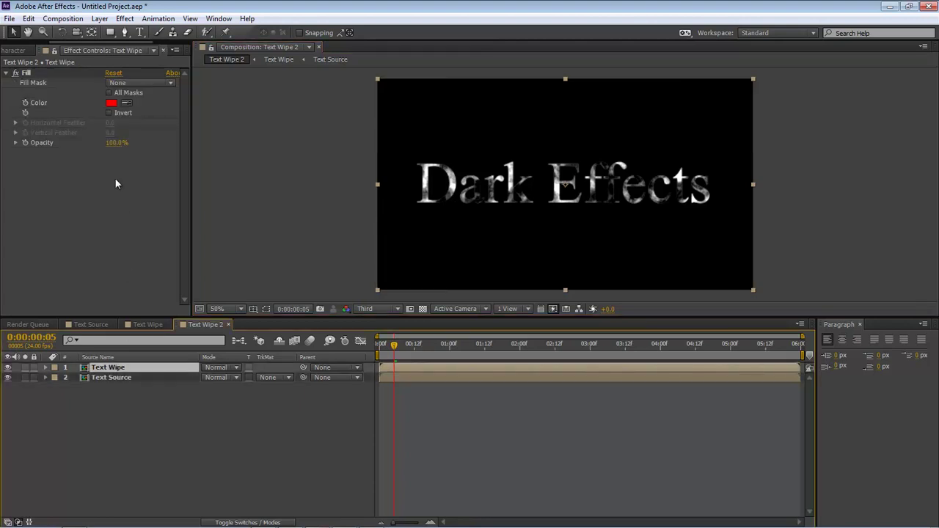
pyautogui.click(17, 79)
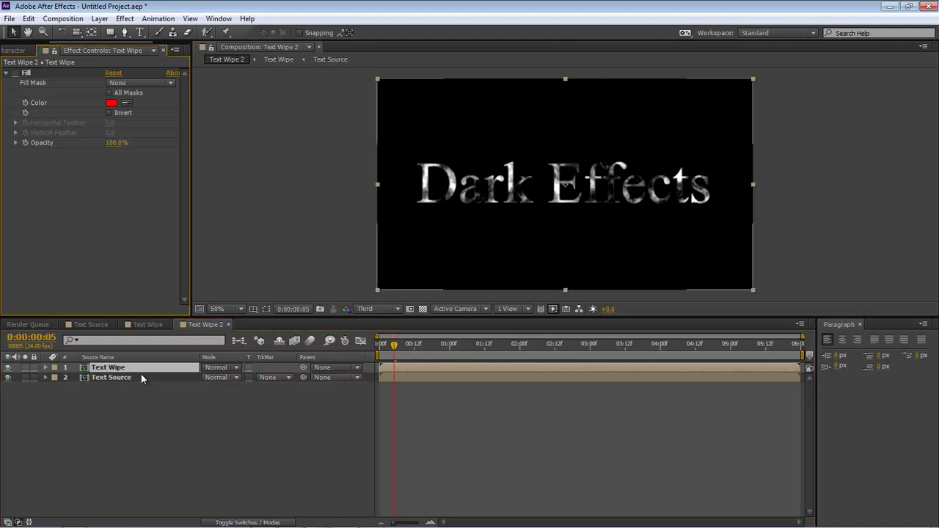
pyautogui.click(143, 408)
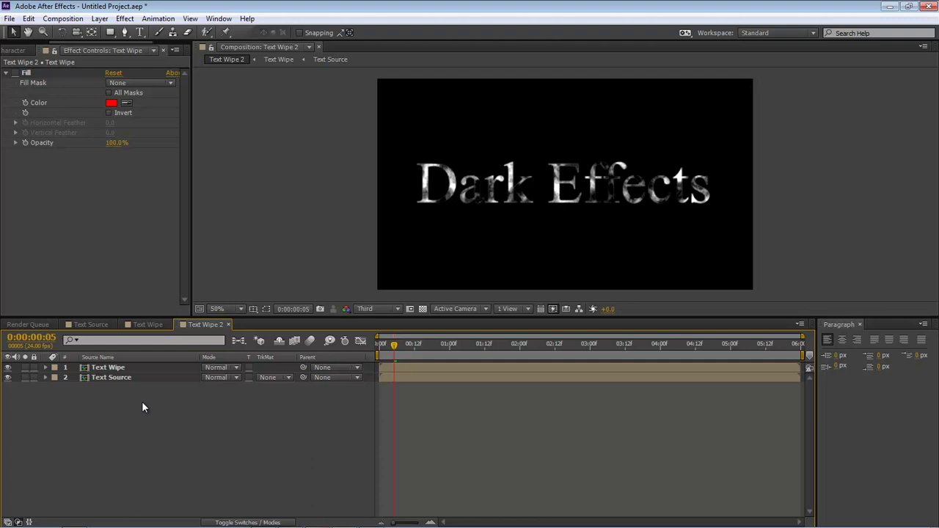
# Create a black solid named 'Particular' and apply Trapcode Particular to it.
pyautogui.hotkey('ctrl', 'y')
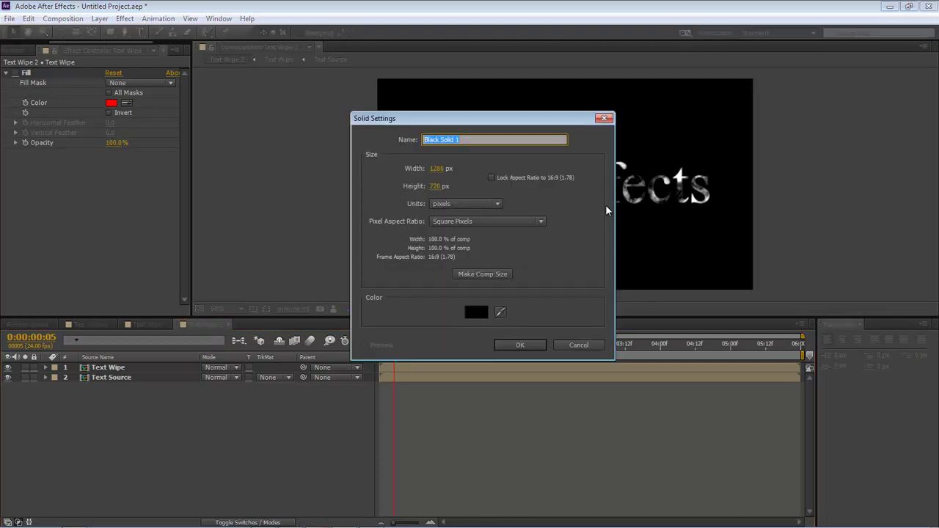
pyautogui.write('Particular')
pyautogui.click(482, 317)
pyautogui.click(428, 136)
pyautogui.click(520, 345)
pyautogui.click(125, 18)
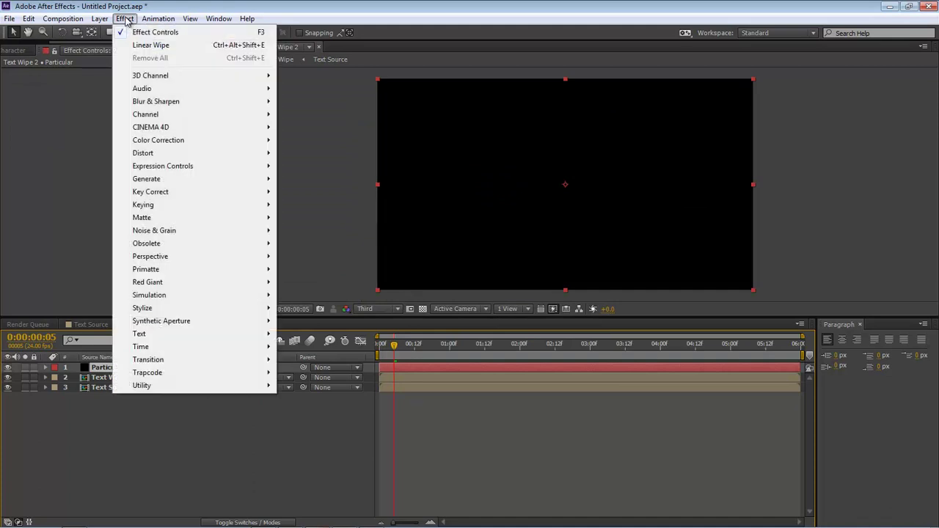
pyautogui.moveTo(150, 376)
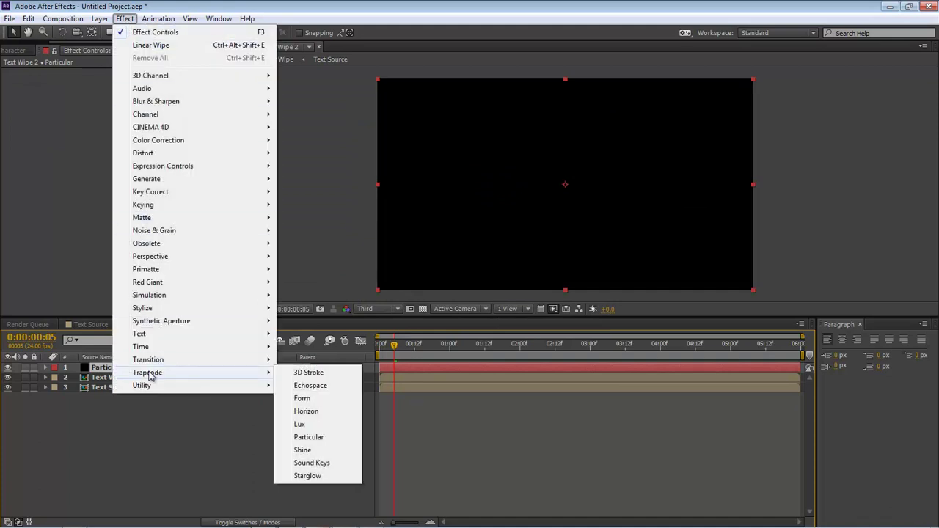
pyautogui.click(309, 438)
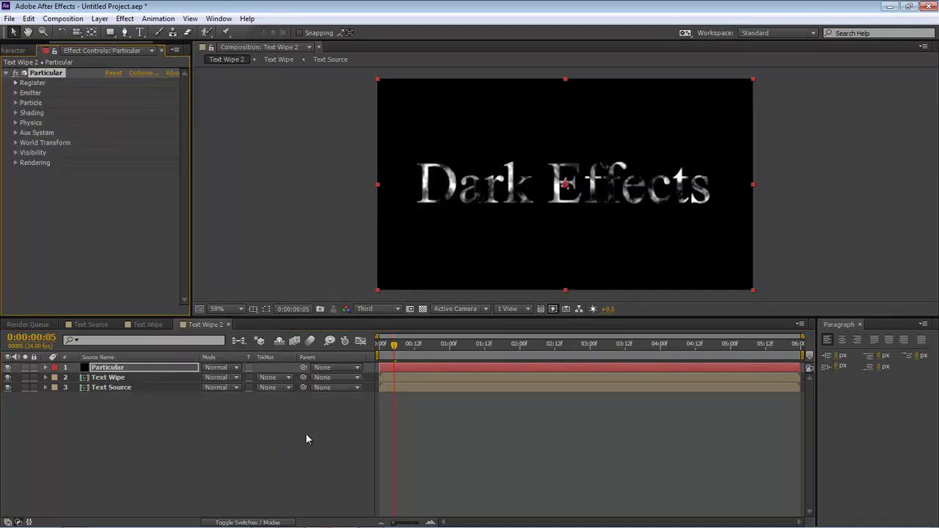
# Turn on the 3D switch for the Text Wipe layer.
pyautogui.click(119, 378)
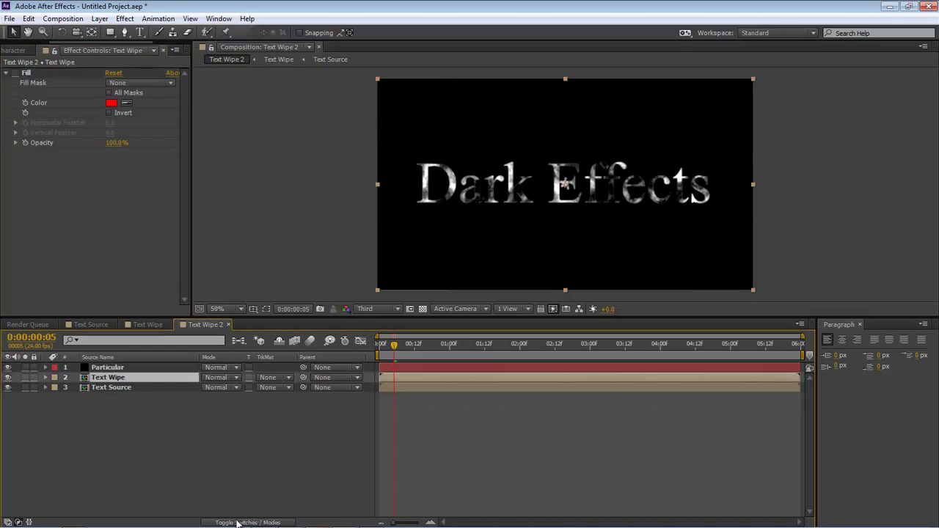
pyautogui.click(246, 524)
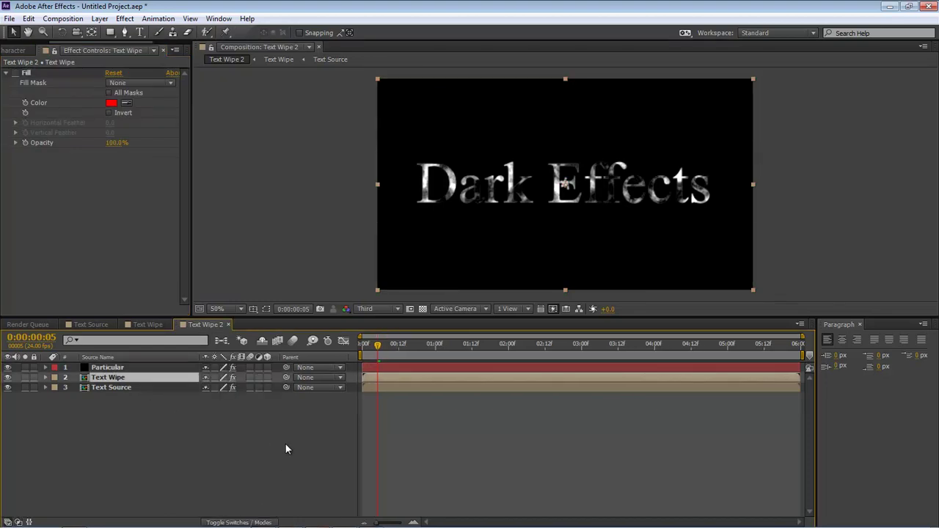
pyautogui.click(267, 378)
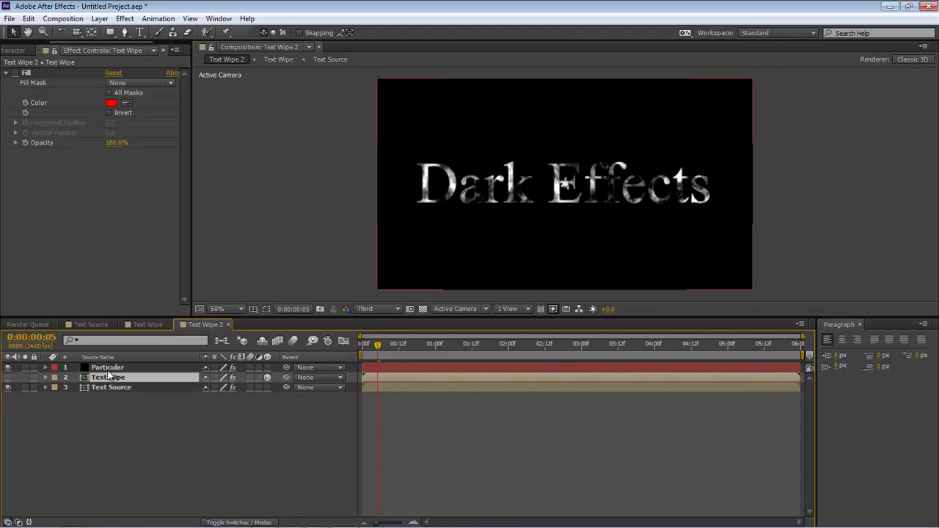
# Set Particular's emitter to 50000 particles/sec with the Layer emitter type.
pyautogui.click(108, 368)
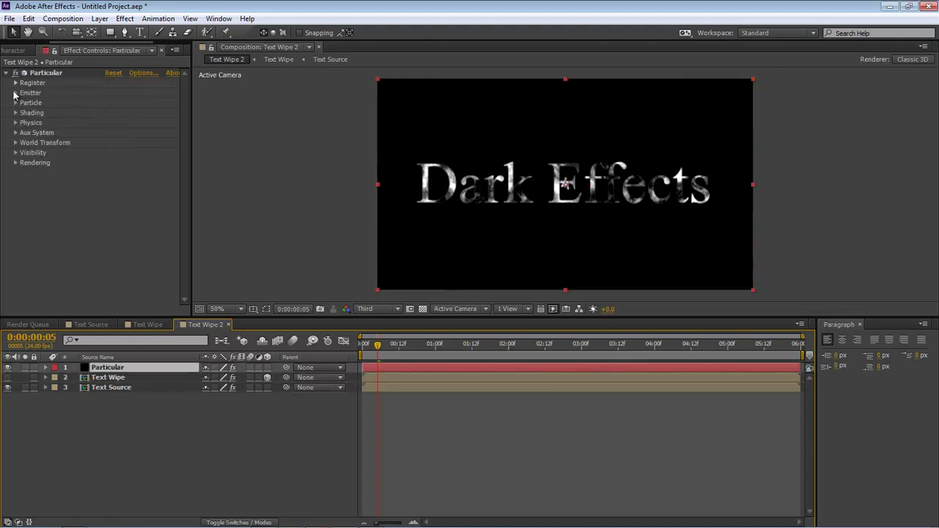
pyautogui.click(15, 92)
pyautogui.click(114, 100)
pyautogui.write('5')
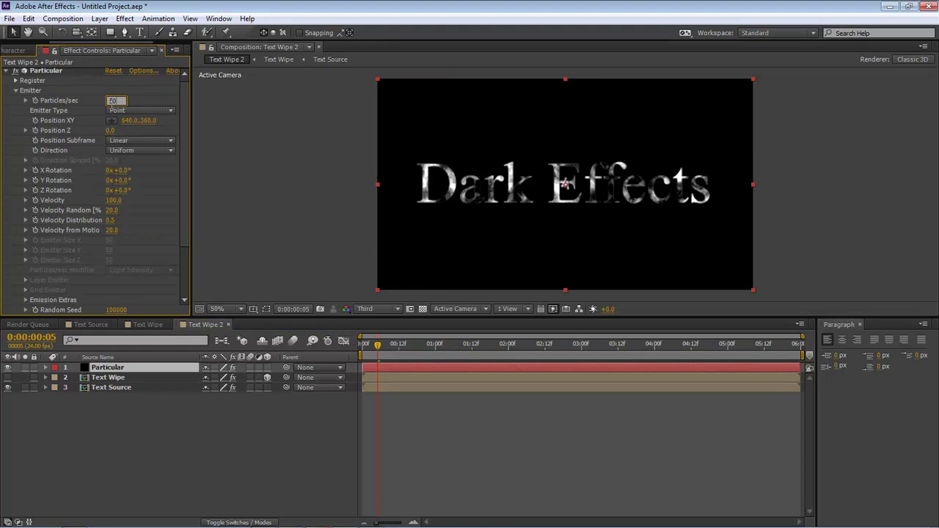
pyautogui.write('0000')
pyautogui.press('Return')
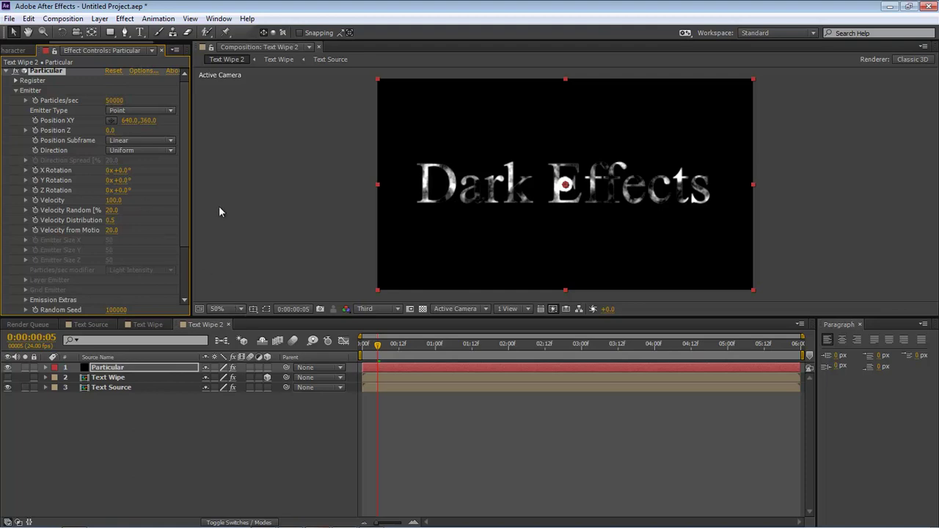
pyautogui.moveTo(193, 204); pyautogui.dragTo(241, 202)
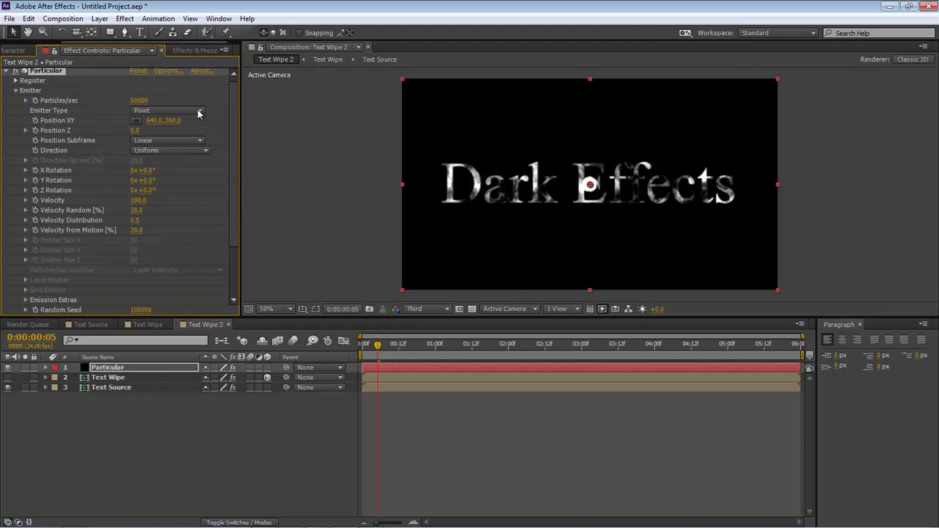
pyautogui.click(174, 112)
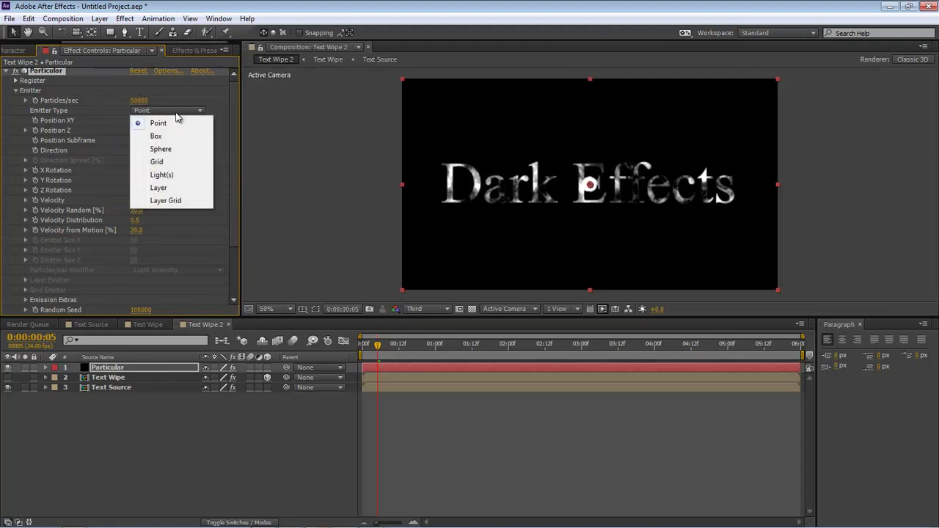
pyautogui.click(177, 192)
# Set Velocity, Velocity Random, Distribution, from Motion and Emitter Size Z all to 0.
pyautogui.click(143, 201)
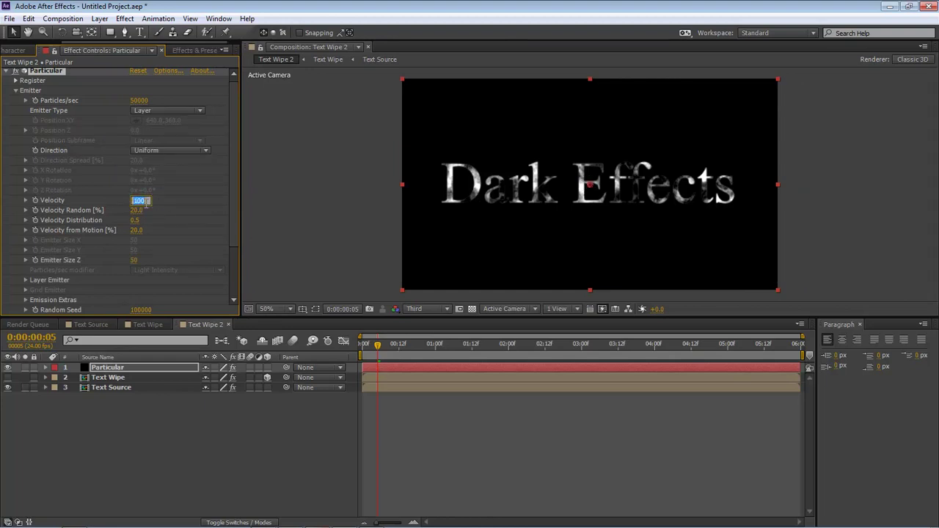
pyautogui.write('0')
pyautogui.press('Tab')
pyautogui.write('0')
pyautogui.press('Tab')
pyautogui.write('0')
pyautogui.press('Tab')
pyautogui.write('0')
pyautogui.press('Tab')
pyautogui.write('0')
pyautogui.press('Return')
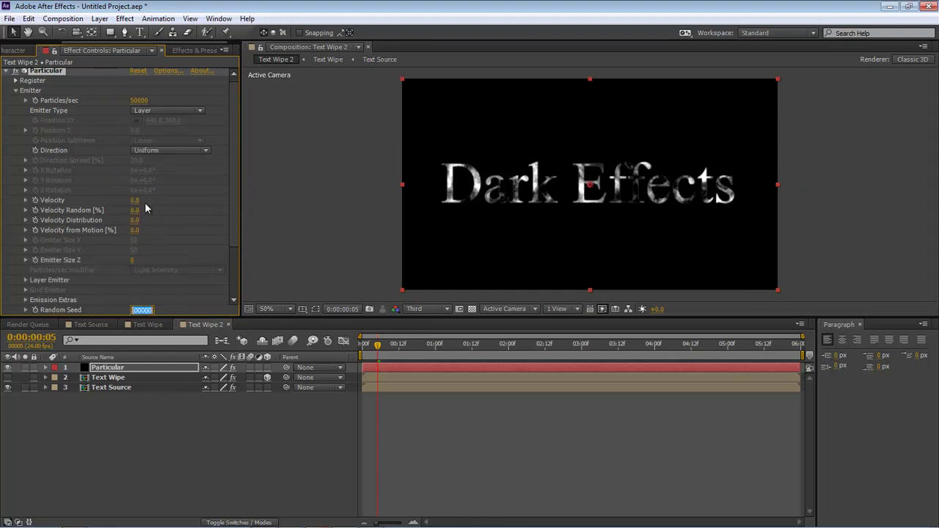
# Set Layer Emitter to Text Wipe, sampling Particle Birth Time, RGB Usage None.
pyautogui.click(25, 282)
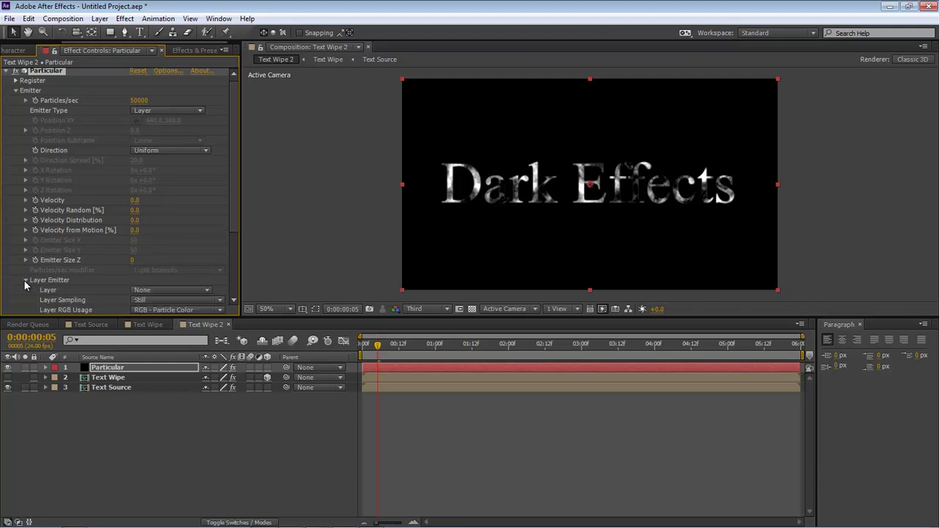
pyautogui.click(193, 293)
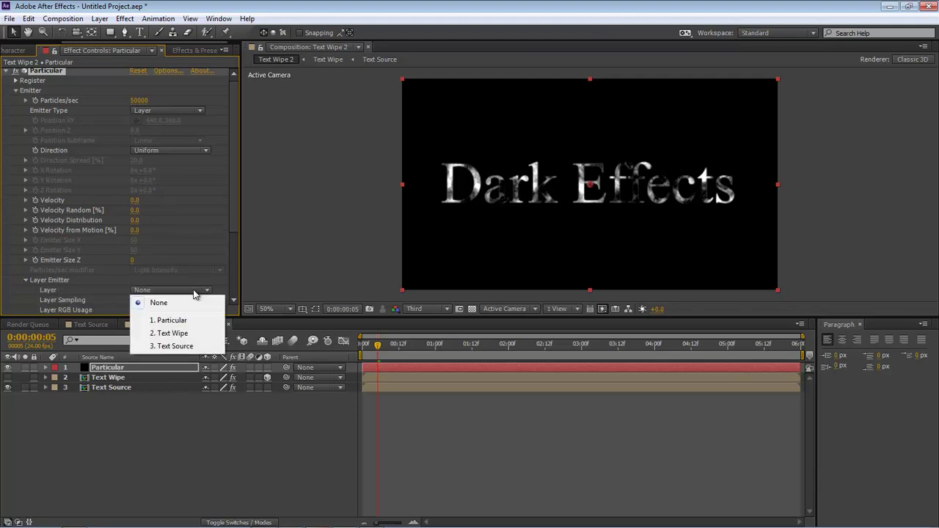
pyautogui.click(178, 334)
pyautogui.scroll(-3, 235, 249)
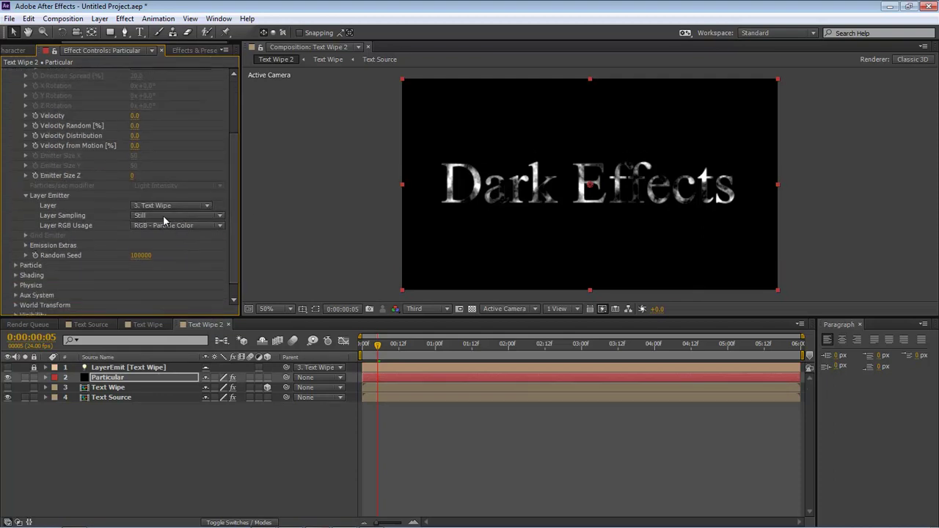
pyautogui.click(164, 219)
pyautogui.click(170, 242)
pyautogui.click(174, 227)
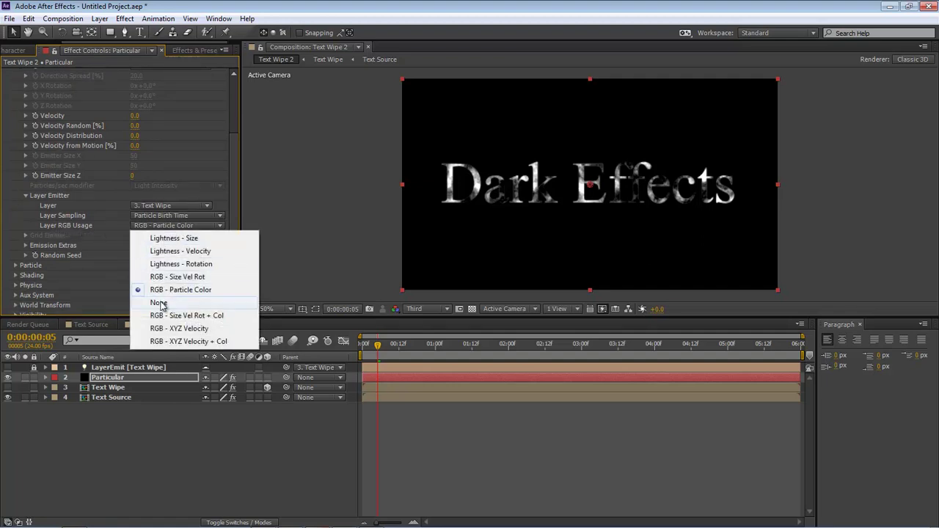
pyautogui.click(159, 303)
pyautogui.click(425, 352)
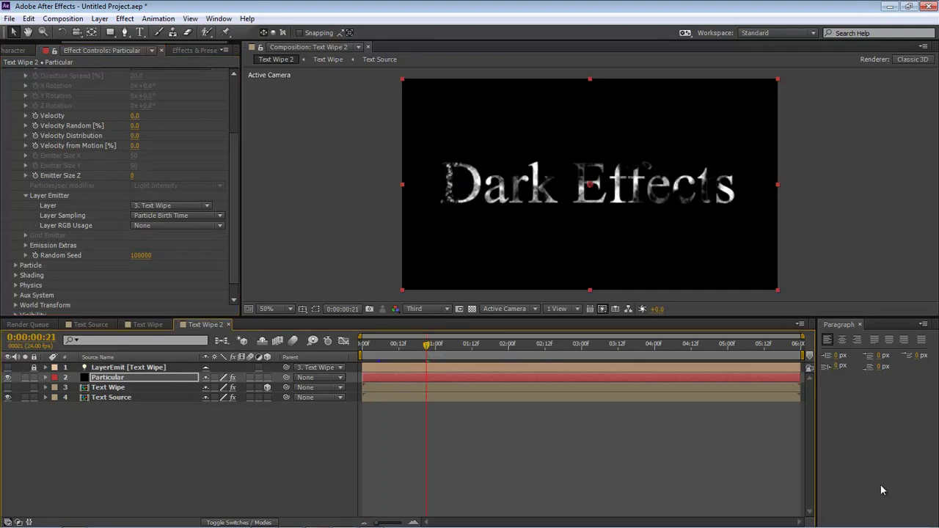
# Set particle Life to 6 seconds, Size to 2 and Size Random to 25%.
pyautogui.scroll(-1, 232, 173)
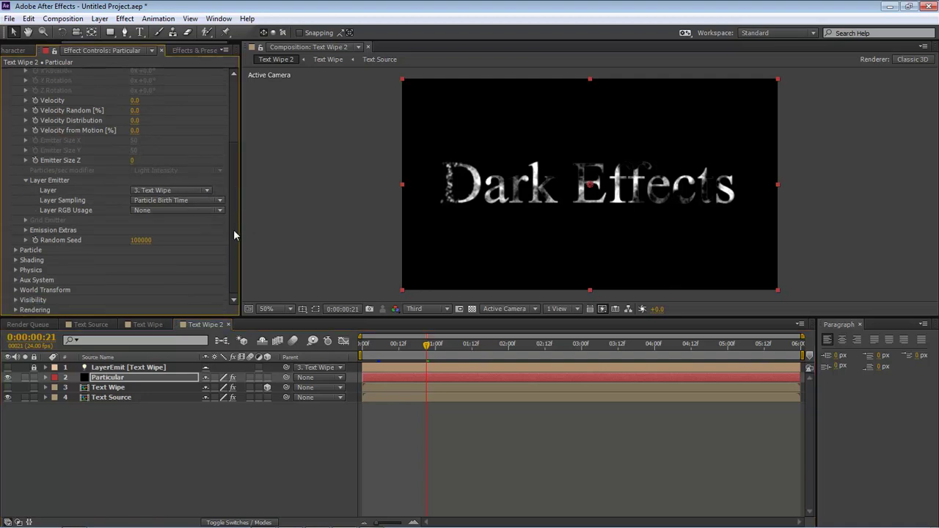
pyautogui.click(16, 250)
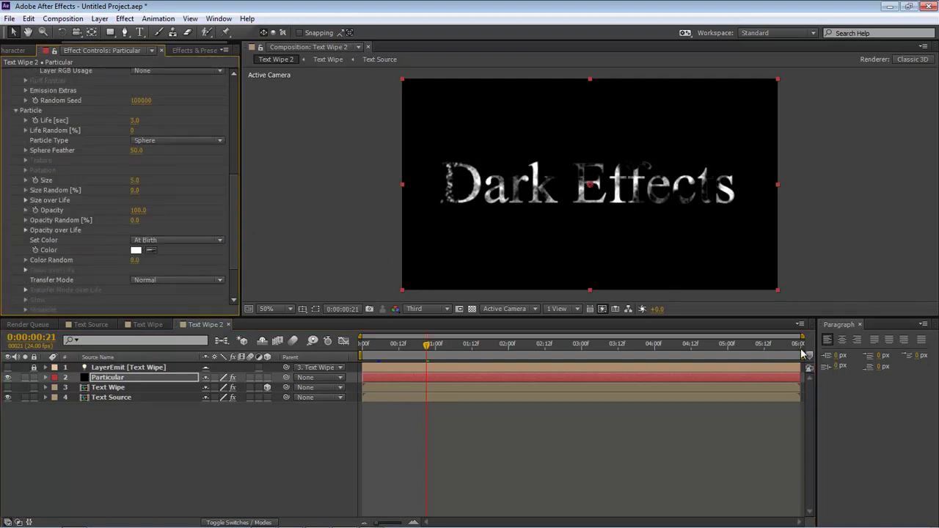
pyautogui.click(134, 120)
pyautogui.write('4')
pyautogui.press('Return')
pyautogui.click(135, 180)
pyautogui.write('2')
pyautogui.press('Tab')
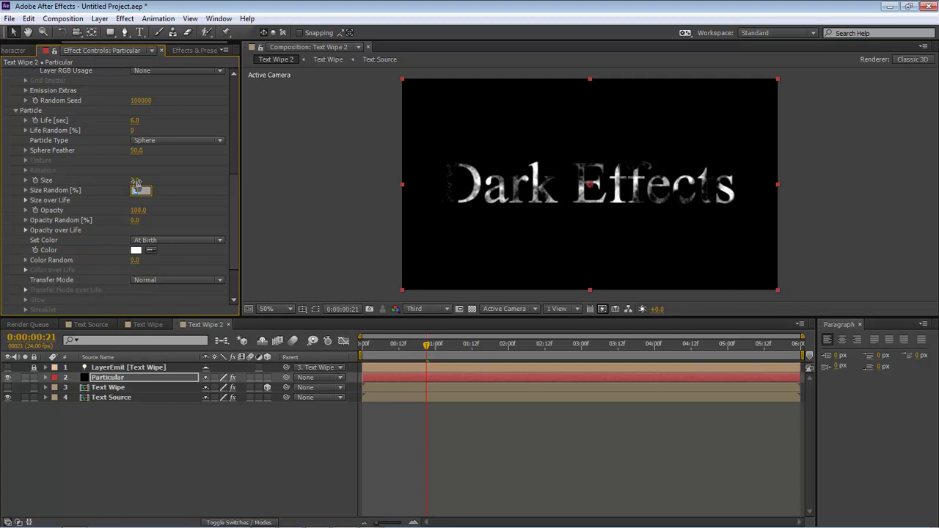
pyautogui.write('20')
pyautogui.press('Return')
pyautogui.moveTo(232, 189); pyautogui.dragTo(232, 220)
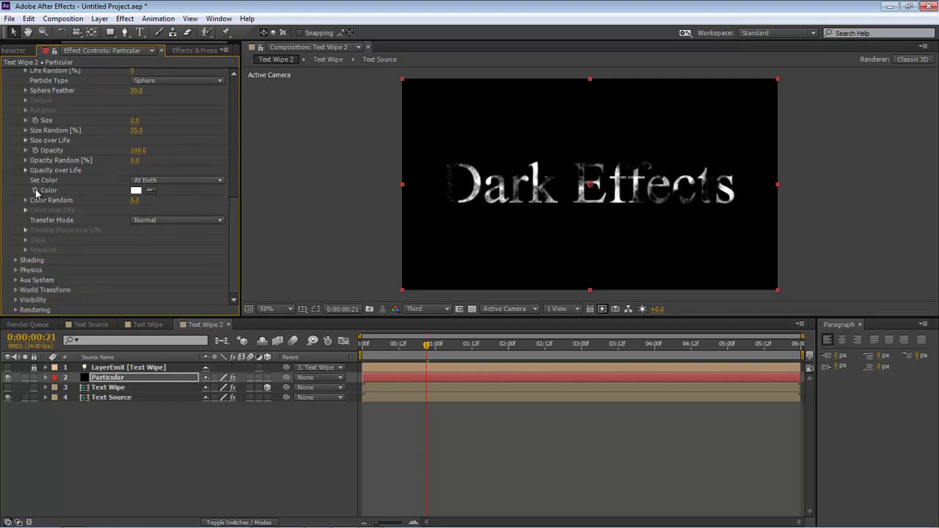
# Under Physics > Air, enter Spin Amplitude 20, Wind X -300 and Wind Y -200.
pyautogui.click(15, 270)
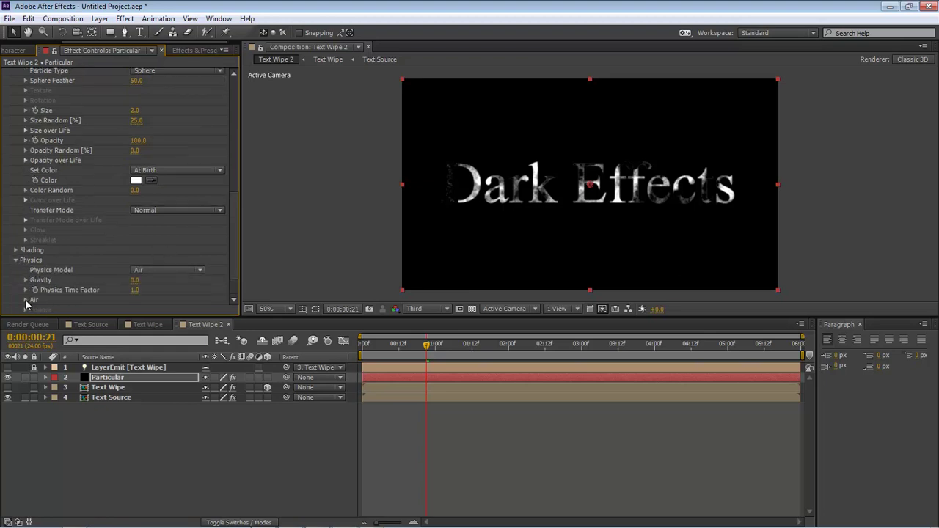
pyautogui.scroll(-4, 124, 184)
pyautogui.moveTo(237, 206); pyautogui.dragTo(232, 247)
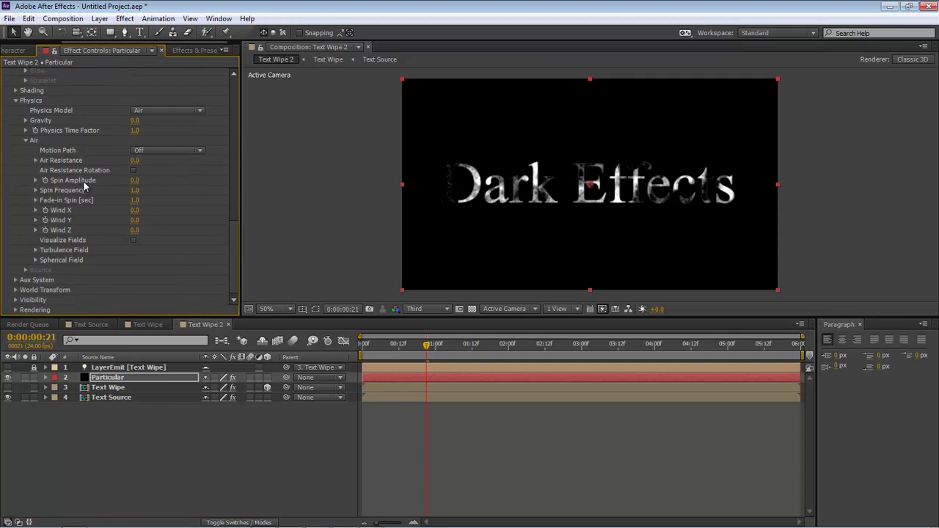
pyautogui.click(134, 181)
pyautogui.write('20')
pyautogui.press('Return')
pyautogui.click(135, 210)
pyautogui.write('-300')
pyautogui.press('Return')
pyautogui.click(136, 221)
pyautogui.write('-200')
pyautogui.press('Return')
# Set the Particular Turbulence Field Affect Position to 400.
pyautogui.click(36, 250)
pyautogui.scroll(-3, 100, 260)
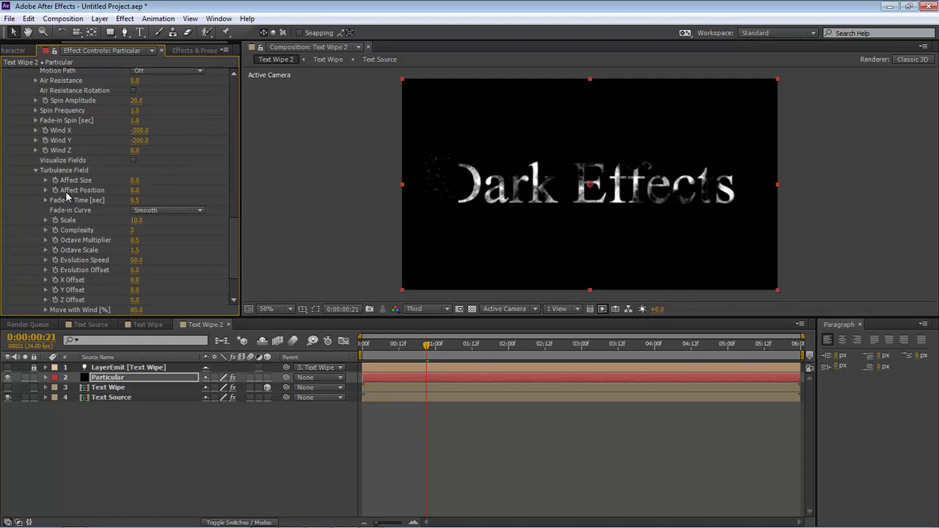
pyautogui.click(135, 190)
pyautogui.write('400')
pyautogui.press('Return')
# Move to frame 2:03 and switch preview resolution to Half, then back to Third.
pyautogui.click(518, 344)
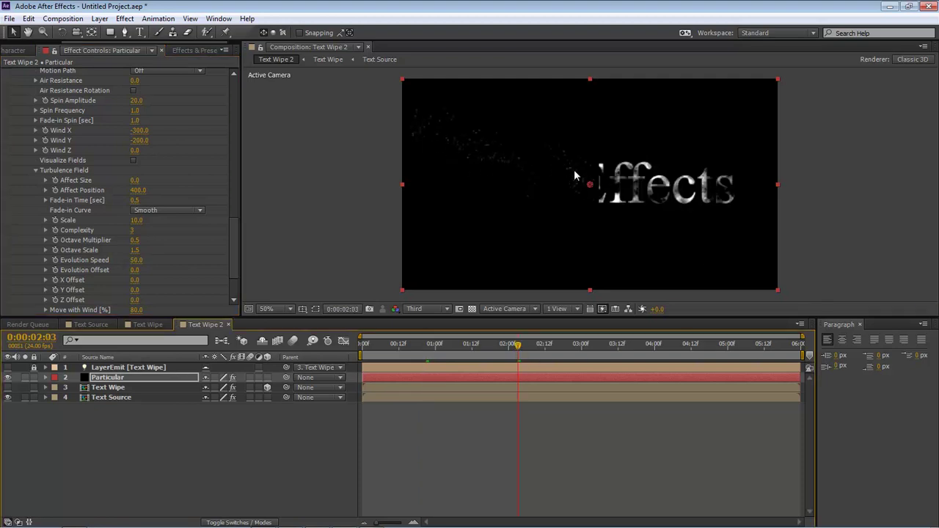
pyautogui.click(448, 308)
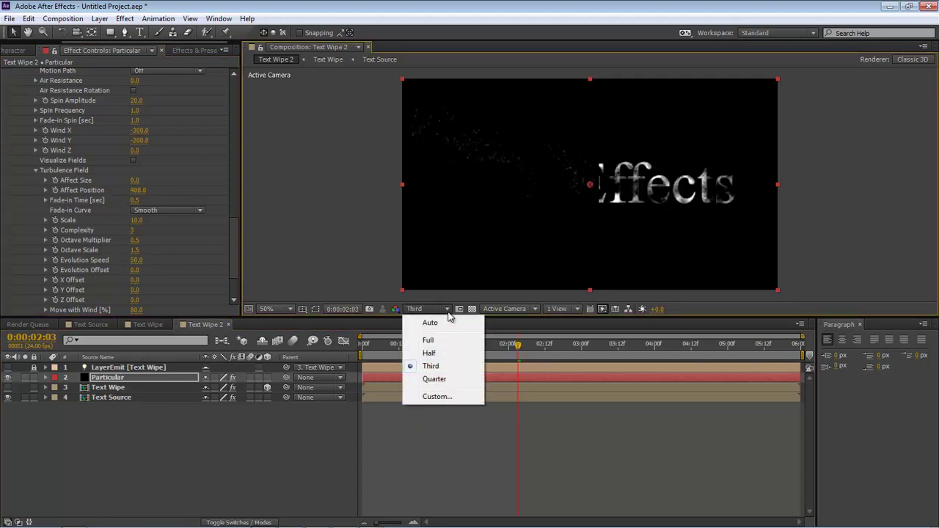
pyautogui.click(434, 354)
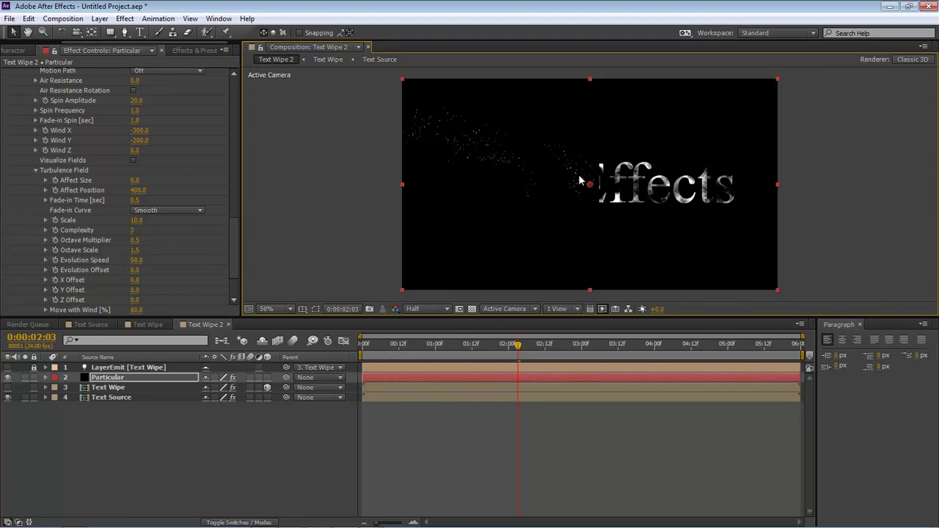
pyautogui.click(429, 309)
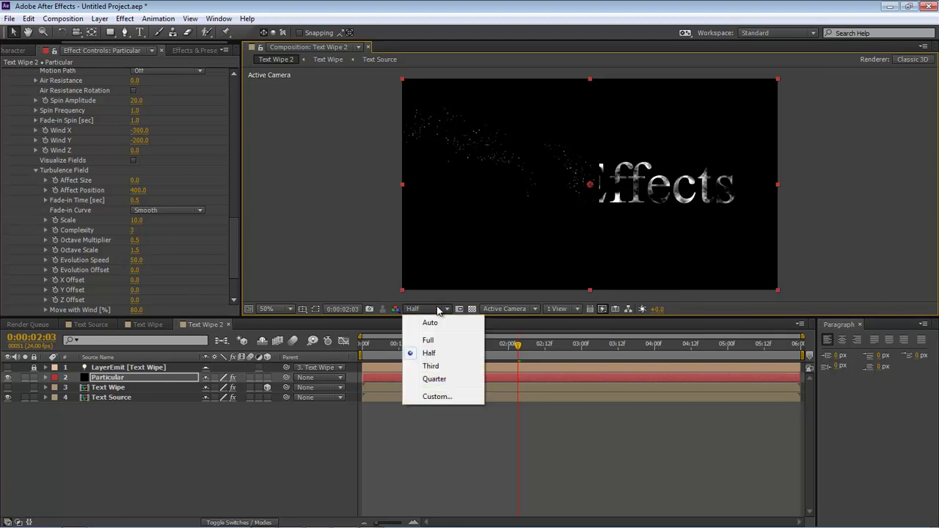
pyautogui.click(433, 367)
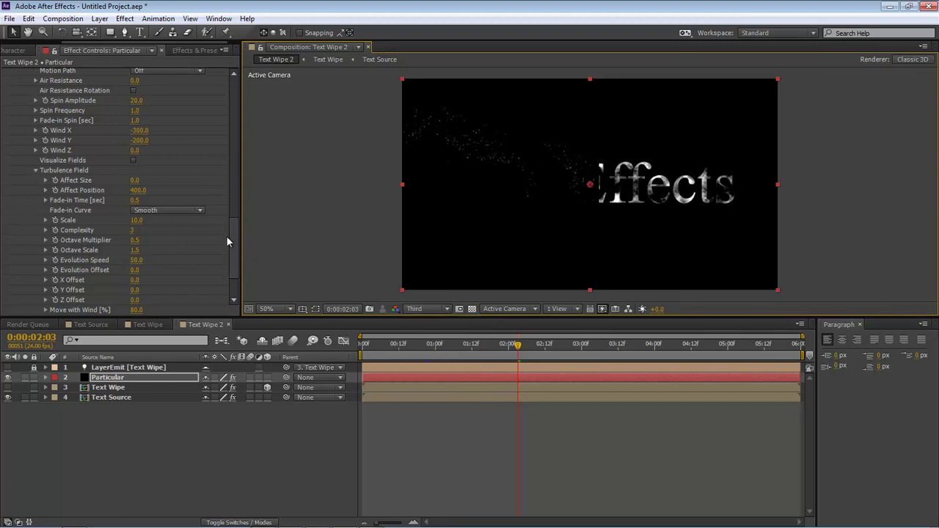
# Set the turbulence Move with Wind to 150%.
pyautogui.moveTo(232, 240); pyautogui.dragTo(232, 259)
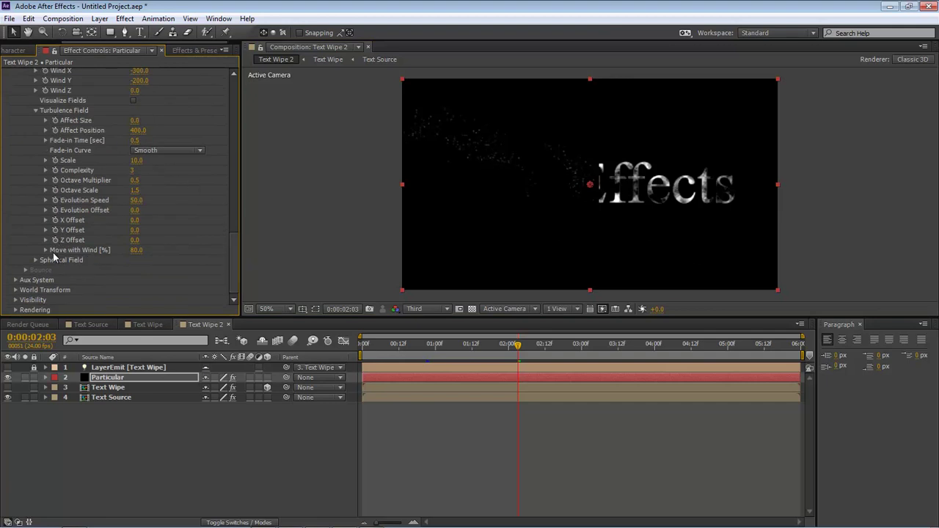
pyautogui.click(136, 251)
pyautogui.write('150')
pyautogui.press('Return')
pyautogui.click(110, 388)
# Set the Text Source Linear Wipe Feather to 40.
pyautogui.click(119, 400)
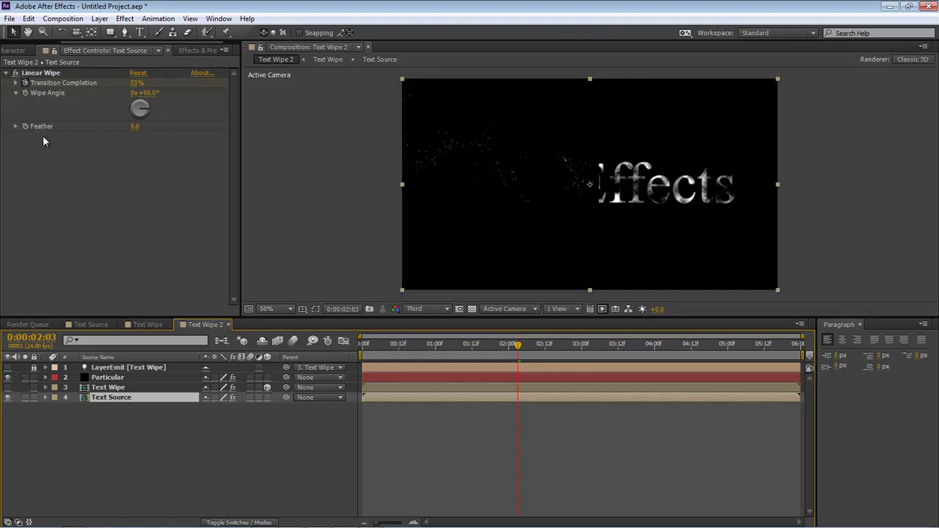
pyautogui.click(135, 127)
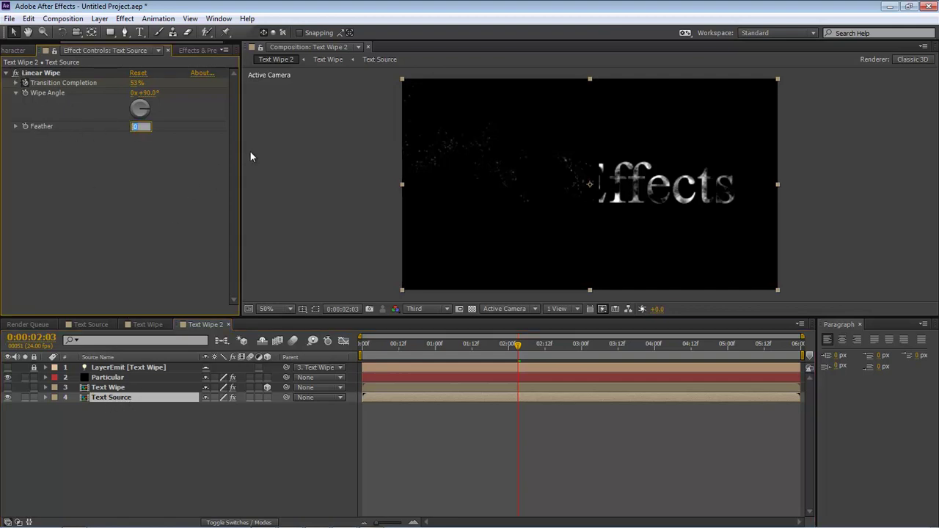
pyautogui.write('40')
pyautogui.press('Return')
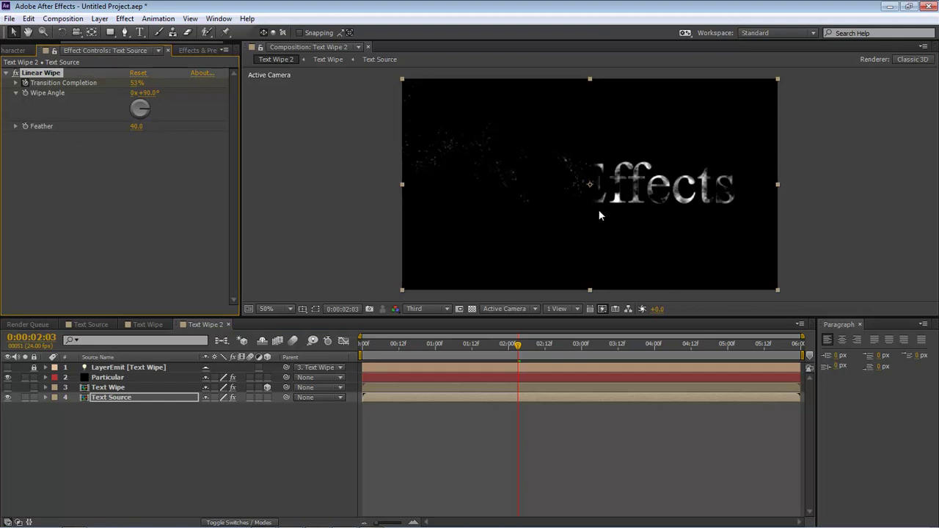
# Scrub the playhead around 2:03 to preview the feathered dissolve.
pyautogui.moveTo(518, 343)
pyautogui.mouseDown()
pyautogui.moveTo(508, 348)
pyautogui.moveTo(524, 352)
pyautogui.mouseUp()
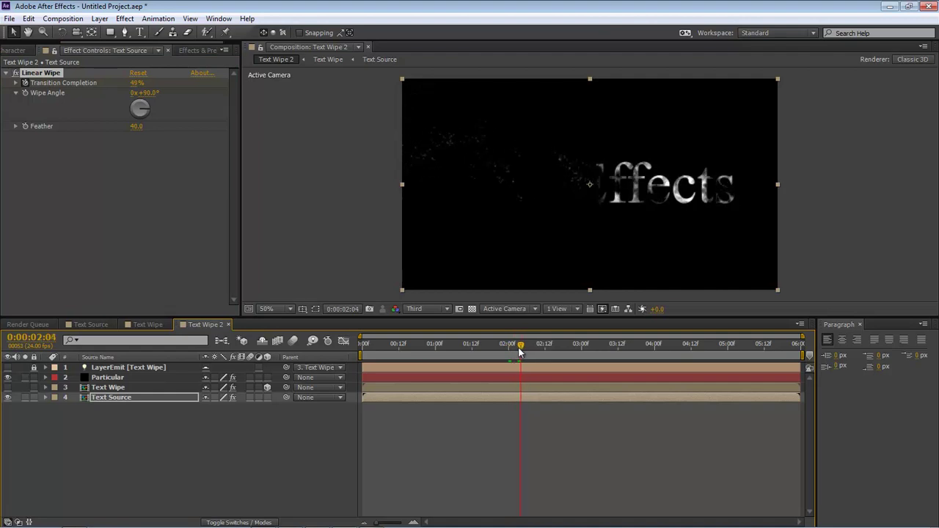
pyautogui.moveTo(520, 353)
pyautogui.mouseDown()
pyautogui.moveTo(507, 353)
pyautogui.moveTo(530, 354)
pyautogui.mouseUp()
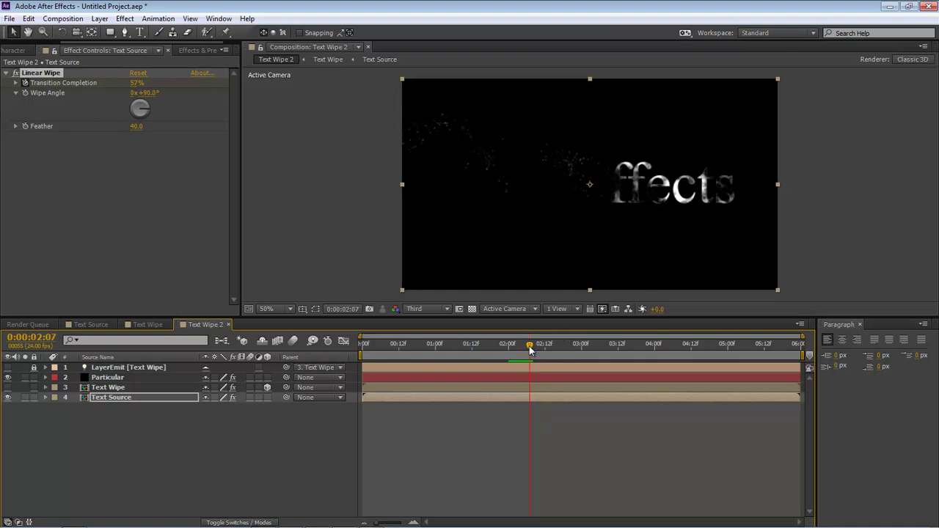
pyautogui.moveTo(530, 348)
pyautogui.mouseDown()
pyautogui.moveTo(540, 348)
pyautogui.moveTo(508, 346)
pyautogui.mouseUp()
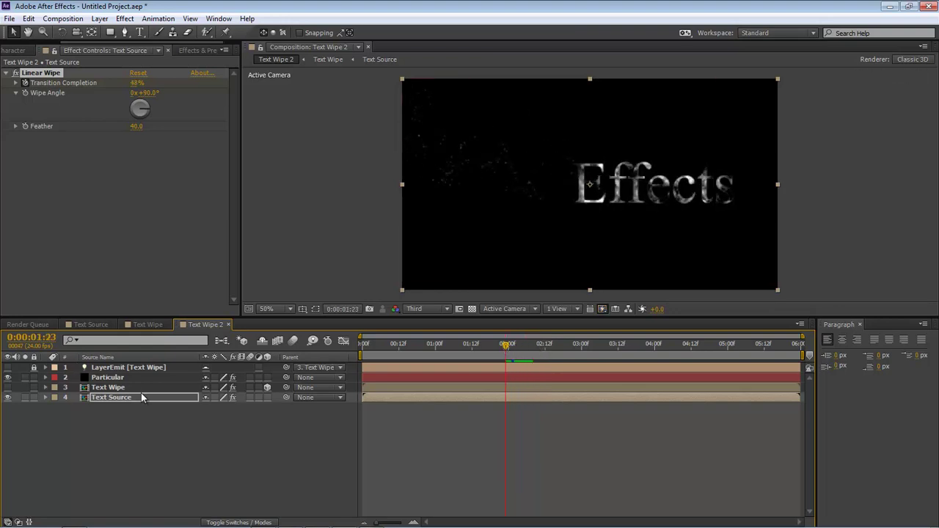
# In Particular's Aux System, set the Emit option to Continuously.
pyautogui.click(118, 378)
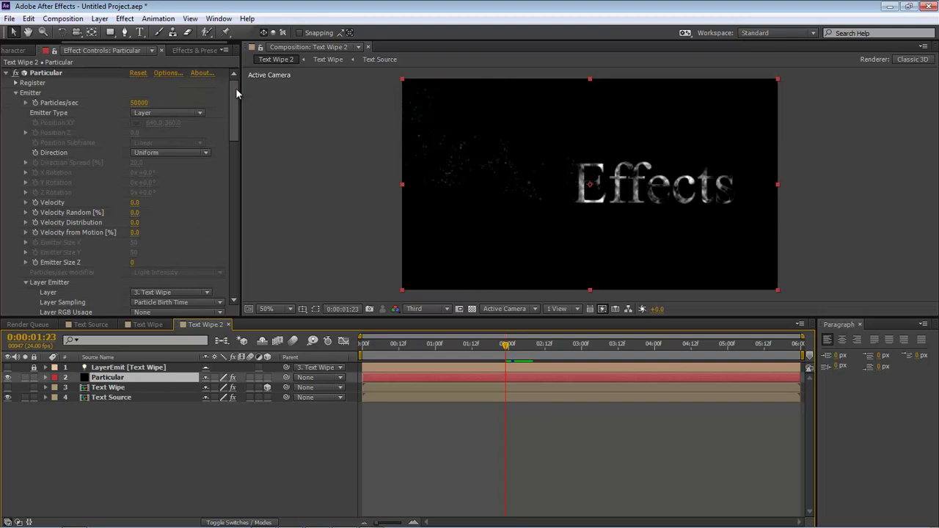
pyautogui.moveTo(236, 88); pyautogui.dragTo(234, 266)
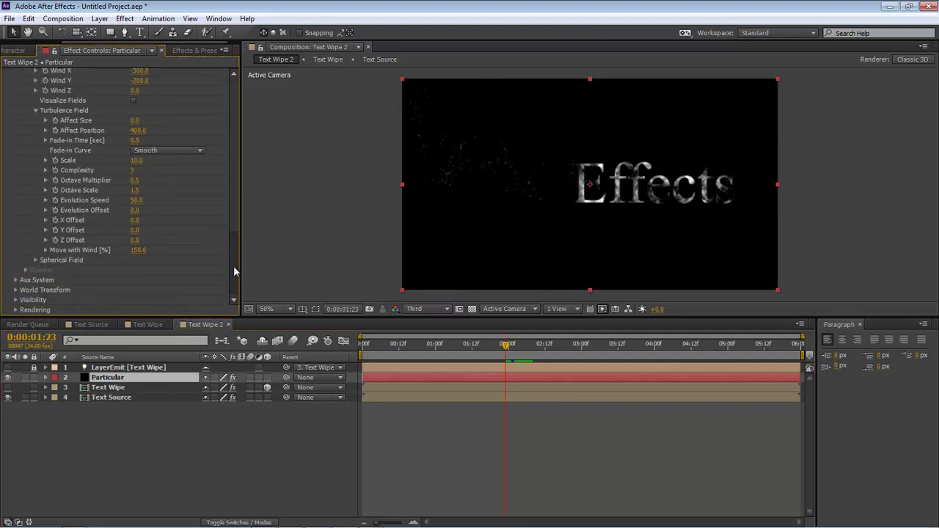
pyautogui.click(15, 281)
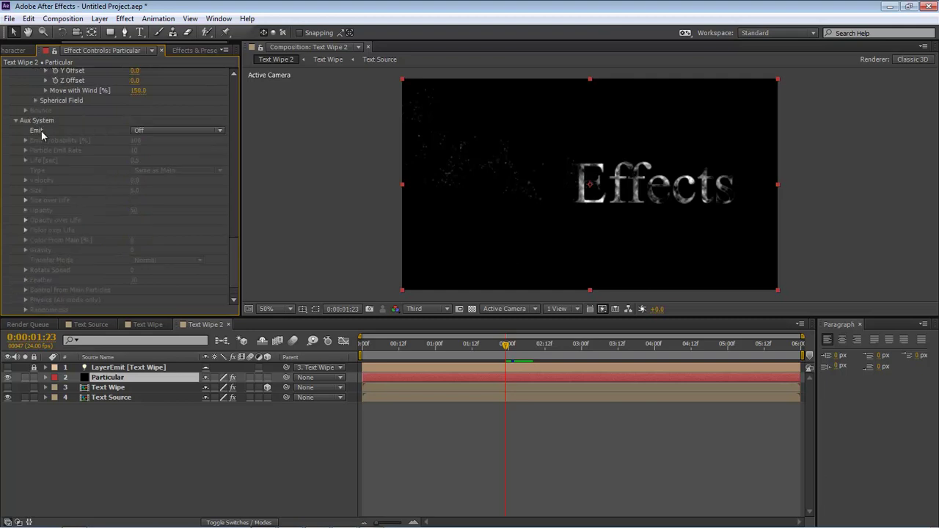
pyautogui.click(213, 133)
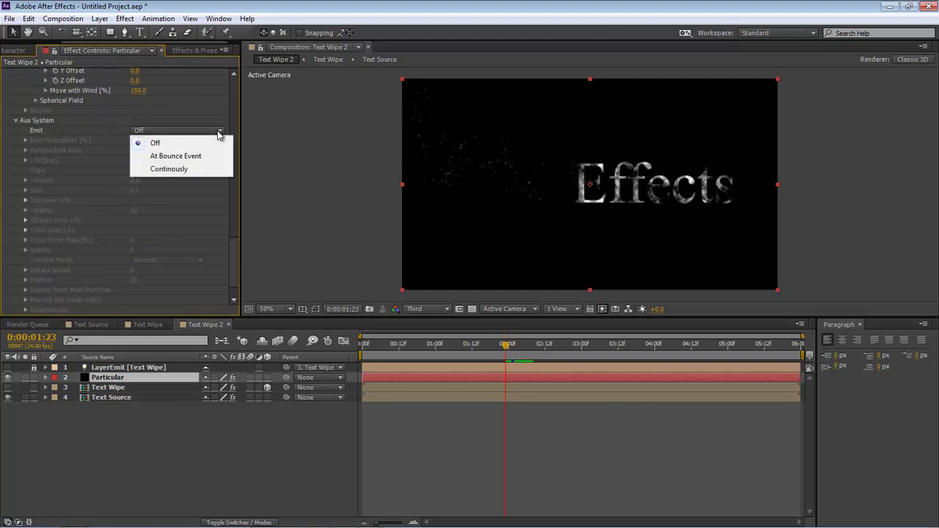
pyautogui.click(169, 170)
pyautogui.moveTo(236, 276); pyautogui.dragTo(234, 168)
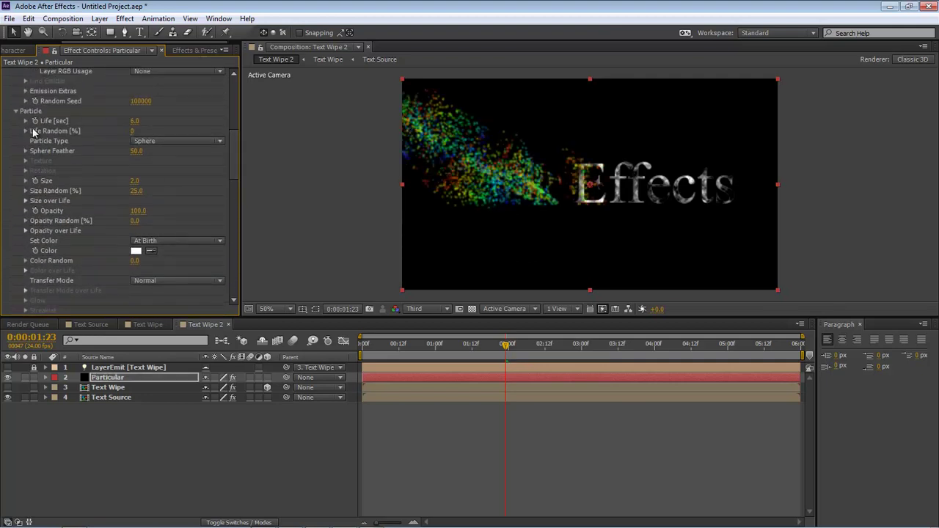
pyautogui.click(134, 181)
pyautogui.moveTo(234, 146); pyautogui.dragTo(233, 256)
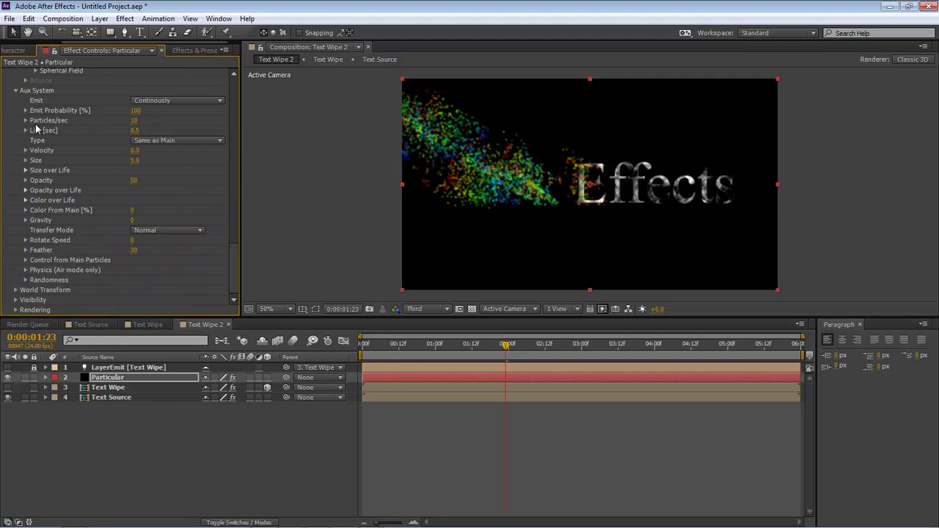
# Set aux Particles/sec 5, Life 0.3, Size 1 and Opacity 100.
pyautogui.click(135, 121)
pyautogui.write('5')
pyautogui.press('Tab')
pyautogui.write('.3')
pyautogui.press('Tab')
pyautogui.press('Tab')
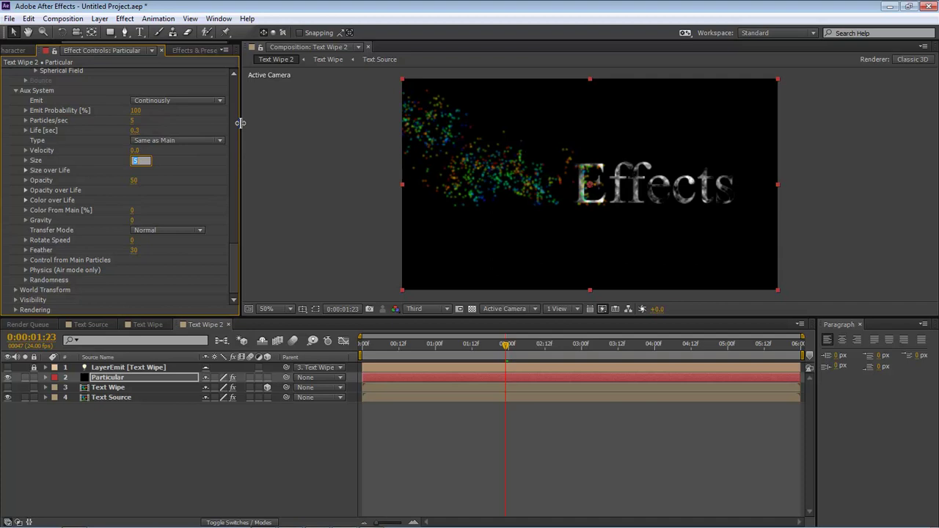
pyautogui.write('1')
pyautogui.press('Tab')
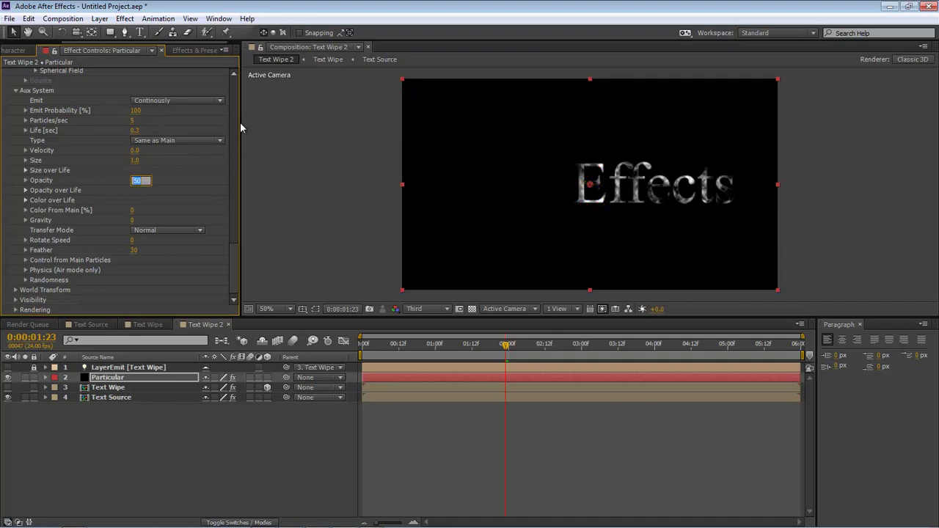
pyautogui.write('100')
pyautogui.press('Return')
# Apply a black-to-lavender Color over Life preset and set aux Transfer Mode to Add.
pyautogui.click(25, 201)
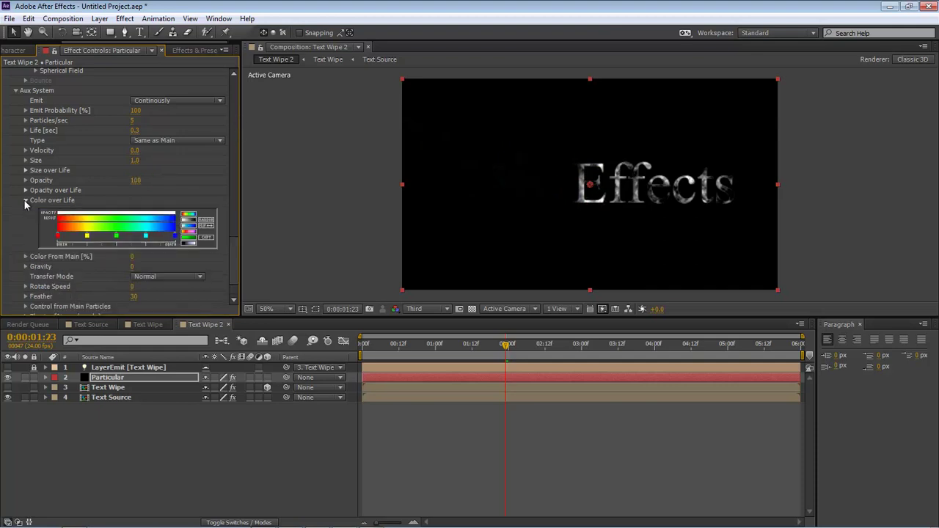
pyautogui.click(191, 249)
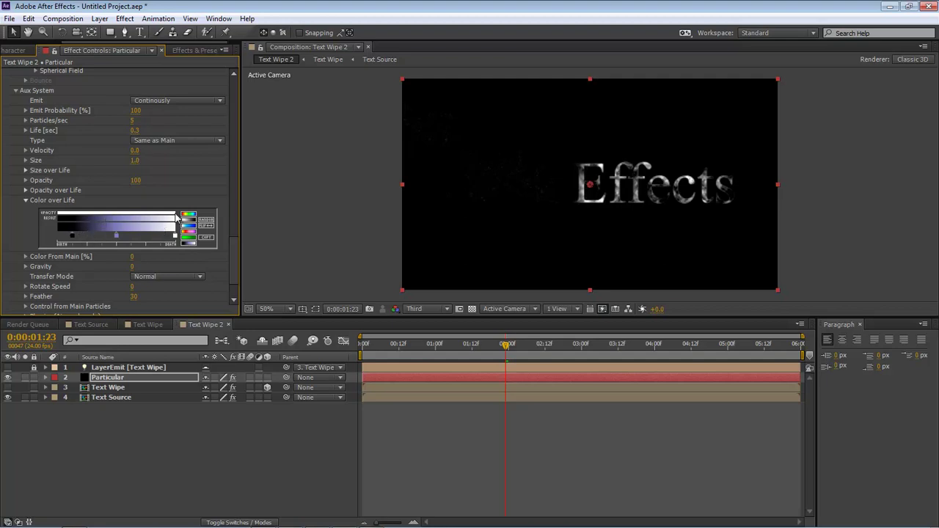
pyautogui.click(26, 200)
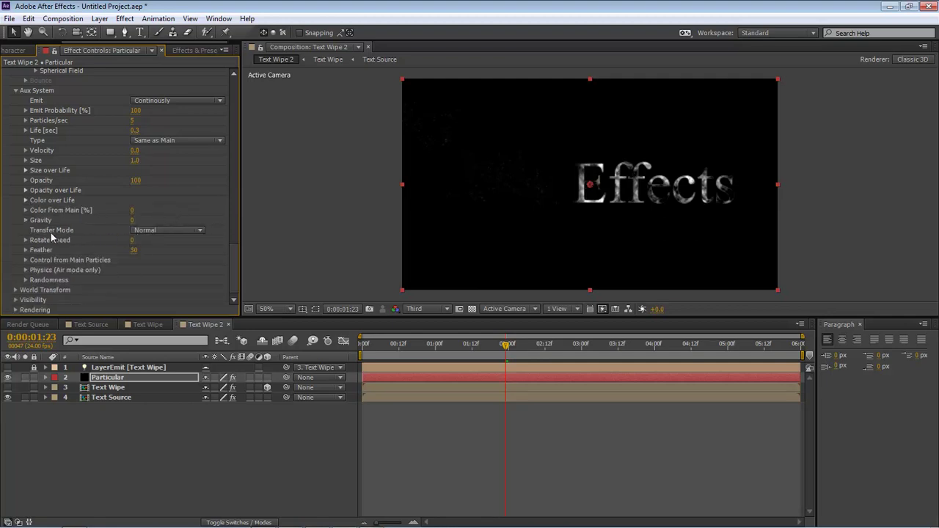
pyautogui.click(193, 234)
pyautogui.click(174, 256)
# Set aux Physics Wind Affect to 200 and Turbulence Position to 100.
pyautogui.click(26, 270)
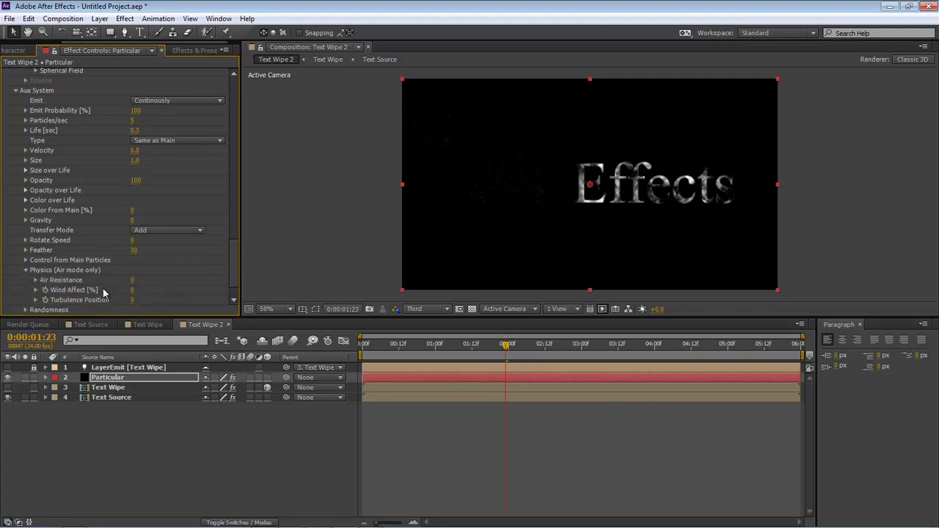
pyautogui.click(132, 289)
pyautogui.write('200')
pyautogui.press('Tab')
pyautogui.press('Return')
# Set aux Randomness to Life 100, Size 100 and Opacity 70.
pyautogui.scroll(-2, 82, 289)
pyautogui.click(25, 280)
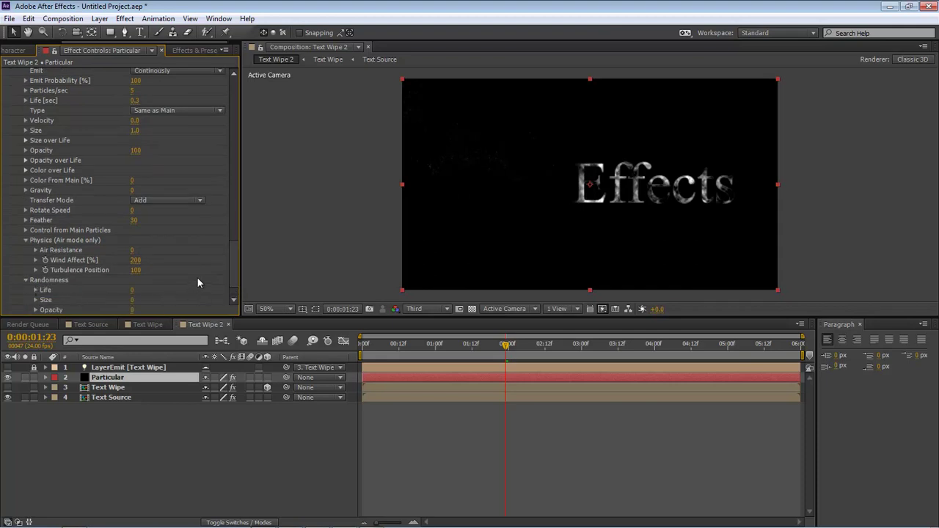
pyautogui.scroll(-2, 236, 249)
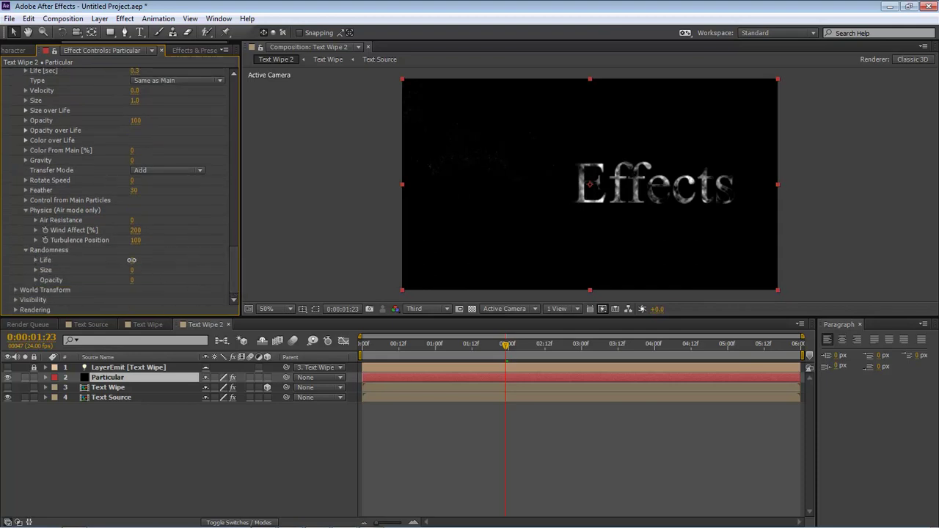
pyautogui.click(132, 260)
pyautogui.press('Tab')
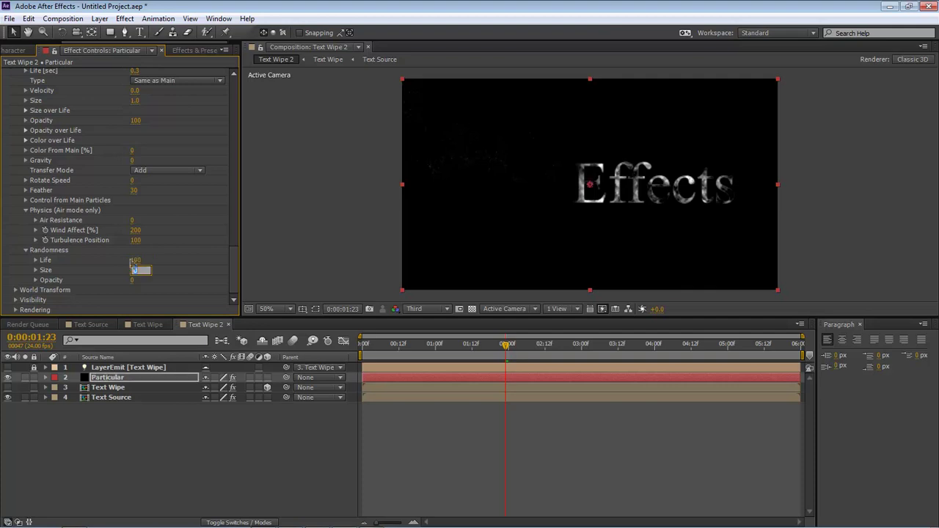
pyautogui.write('100')
pyautogui.press('Tab')
pyautogui.write('70')
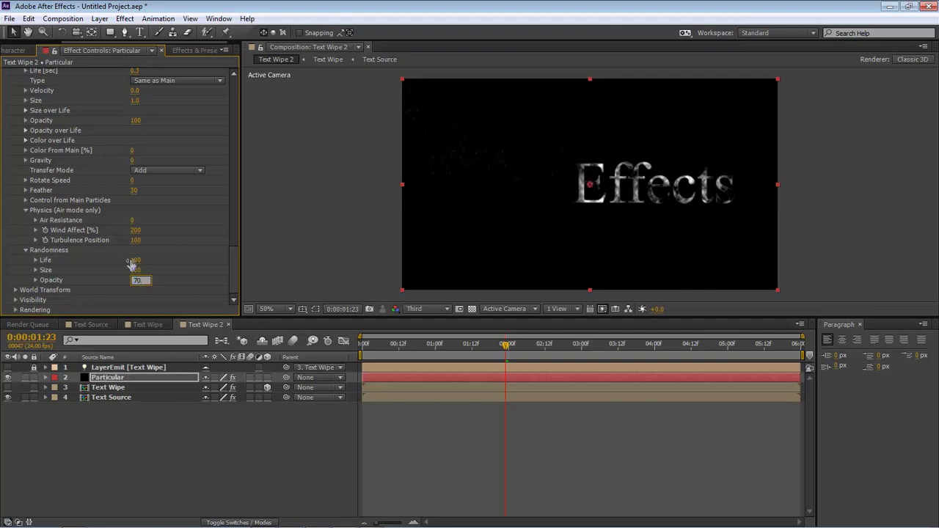
pyautogui.press('Return')
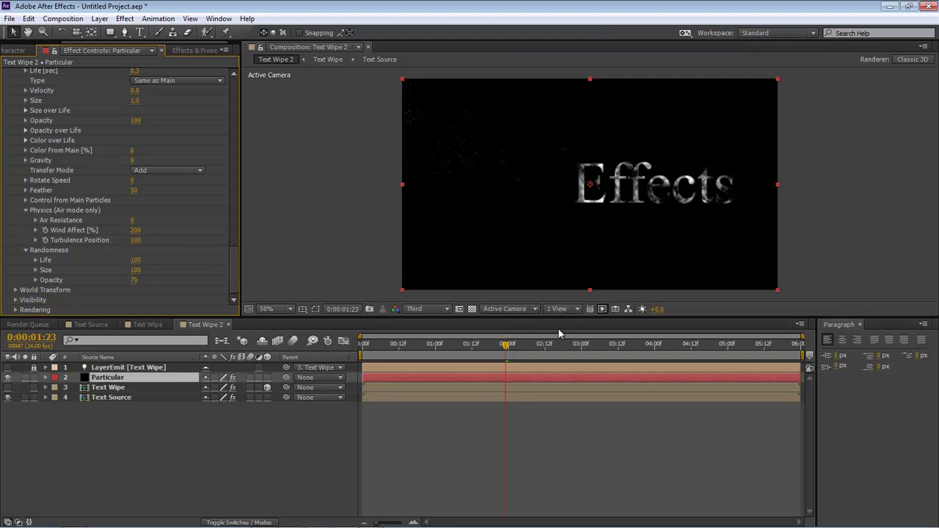
# Preview frames 2:13 and 3:03, then return to 2:01.
pyautogui.click(580, 347)
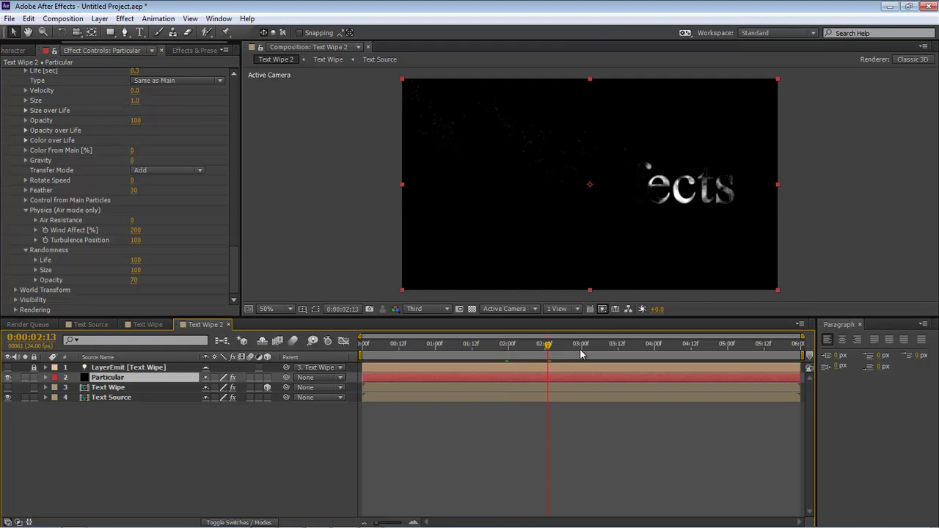
pyautogui.click(590, 347)
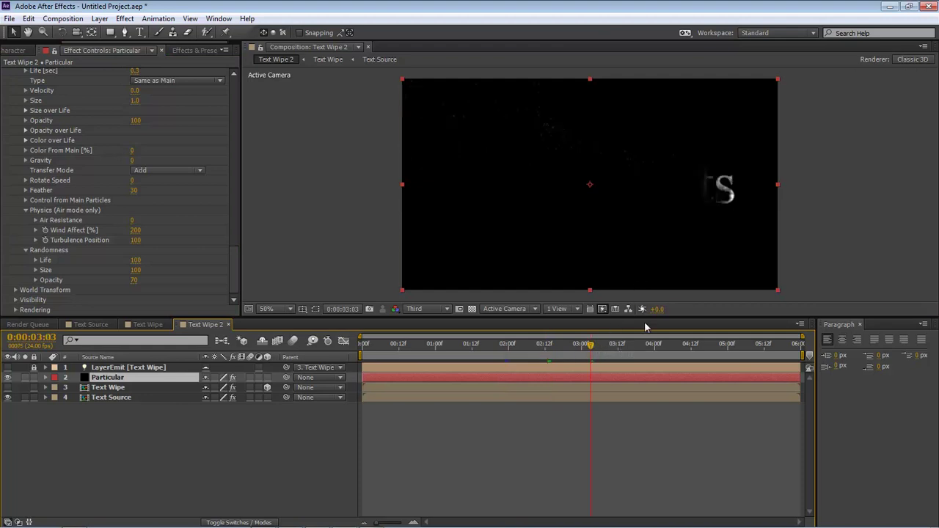
pyautogui.moveTo(591, 345); pyautogui.dragTo(513, 346)
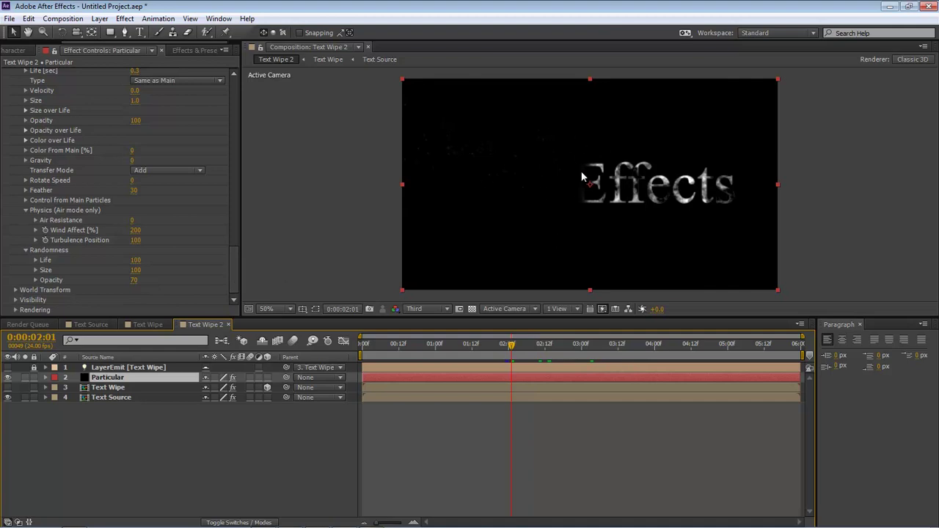
pyautogui.moveTo(240, 280); pyautogui.dragTo(237, 88)
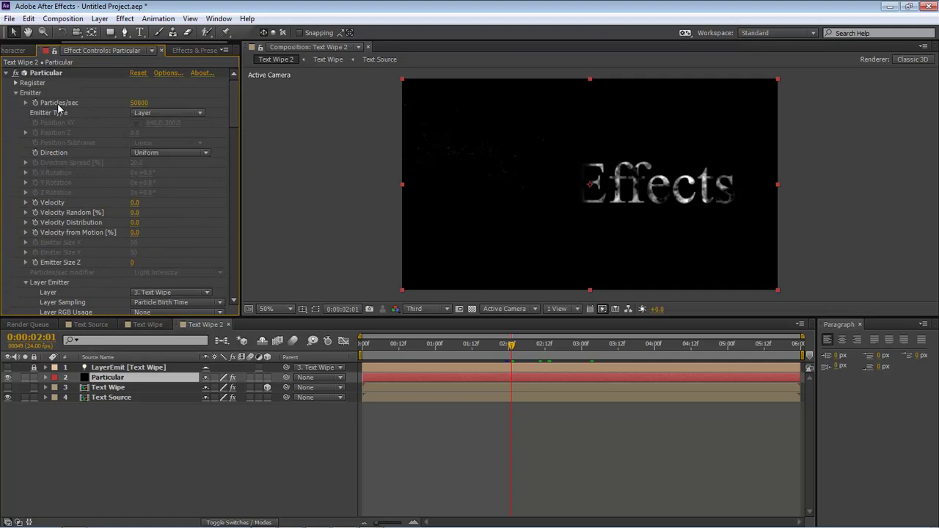
# Set the Particular emitter Particles/sec to 1000000.
pyautogui.click(145, 105)
pyautogui.write('1000000')
pyautogui.press('Return')
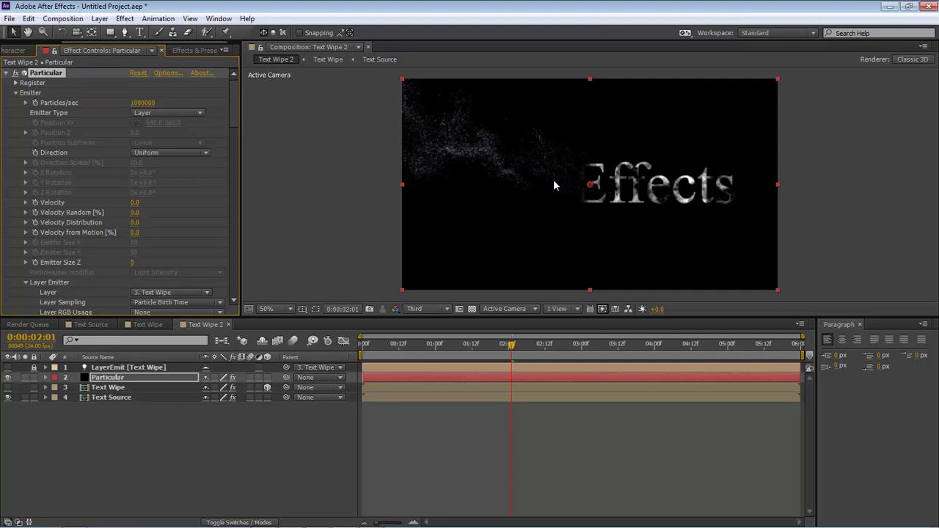
# Preview frames 2:17, 3:03, 3:21, 2:00 and 1:17, then deselect Particular.
pyautogui.click(561, 345)
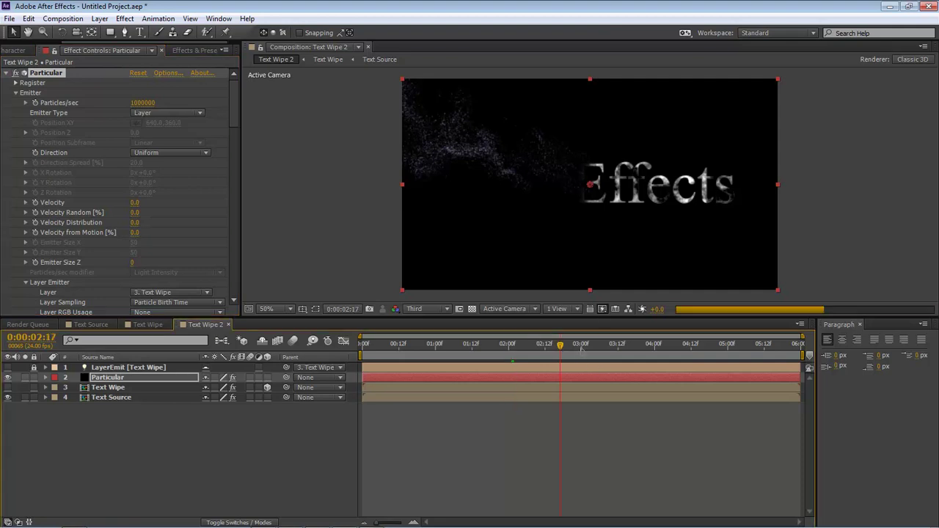
pyautogui.click(591, 345)
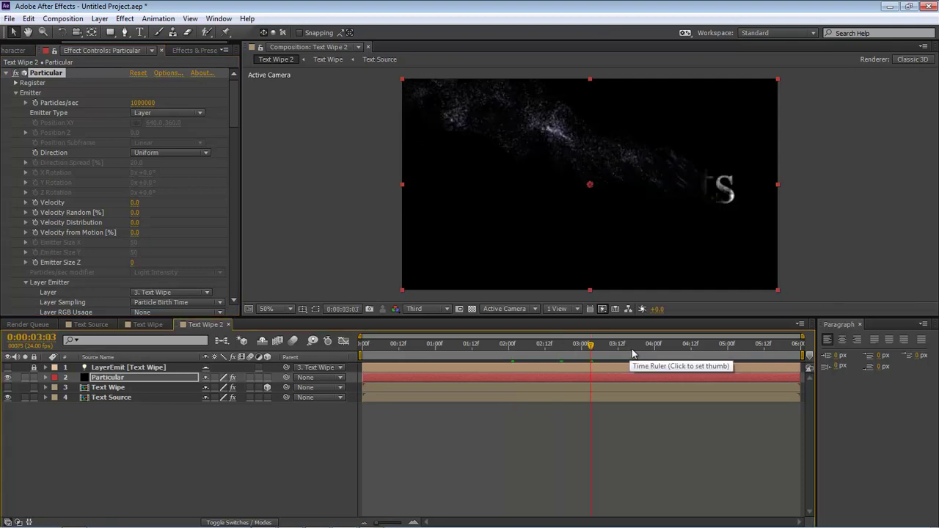
pyautogui.click(646, 349)
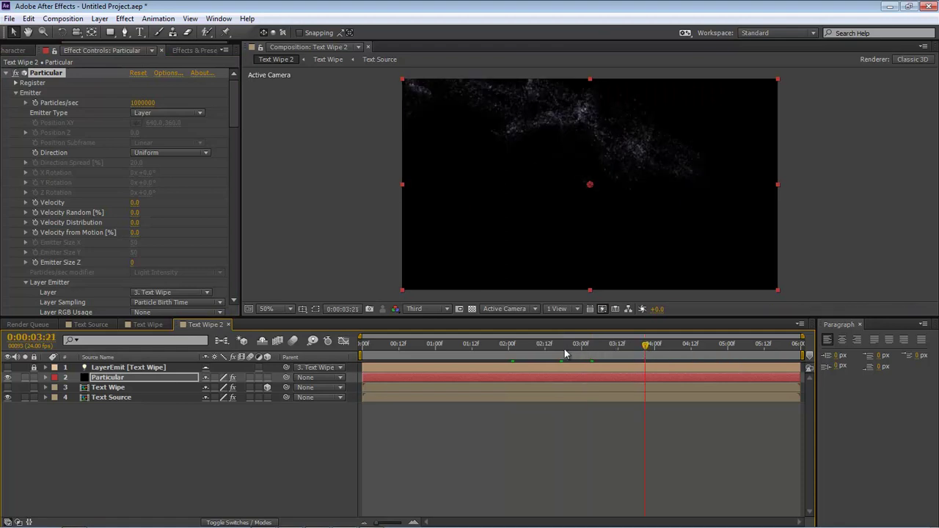
pyautogui.click(508, 350)
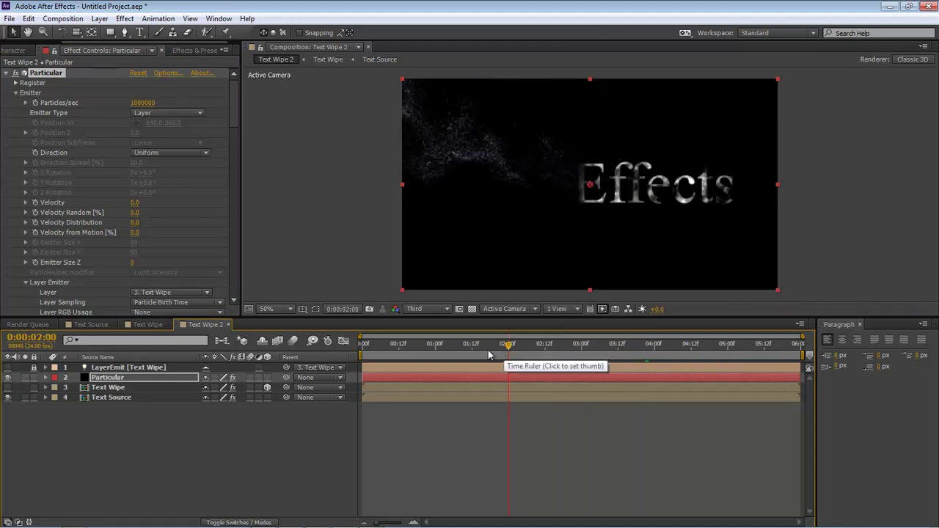
pyautogui.click(488, 350)
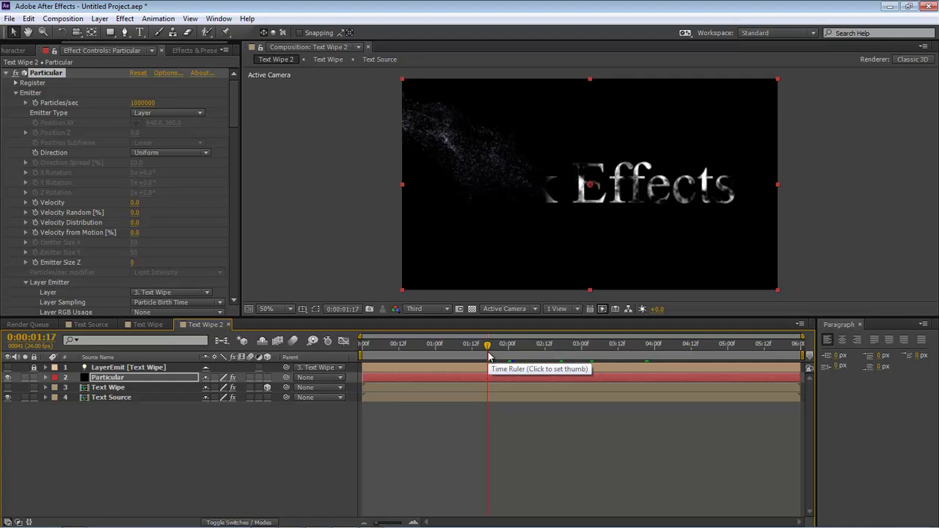
pyautogui.click(158, 459)
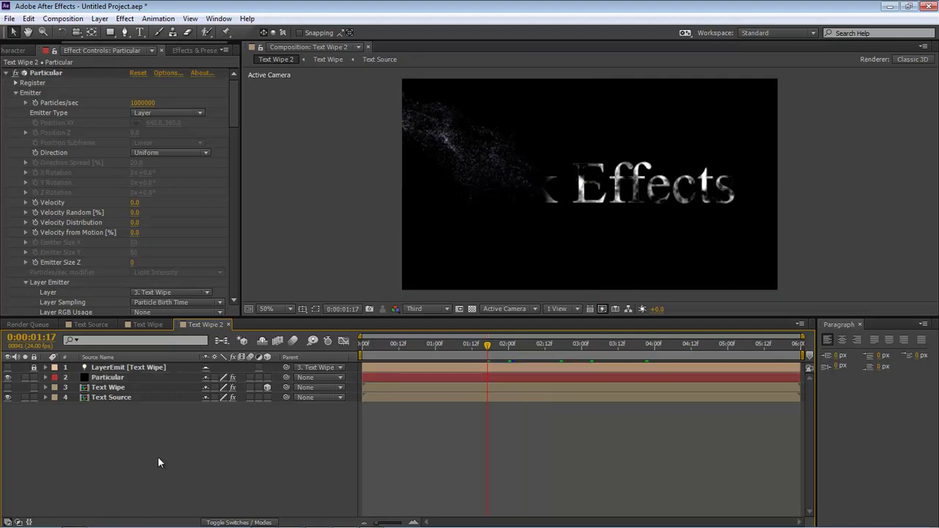
# Add an adjustment layer below Particular, above Text Wipe, and rename it Glow.
pyautogui.click(100, 19)
pyautogui.moveTo(114, 34)
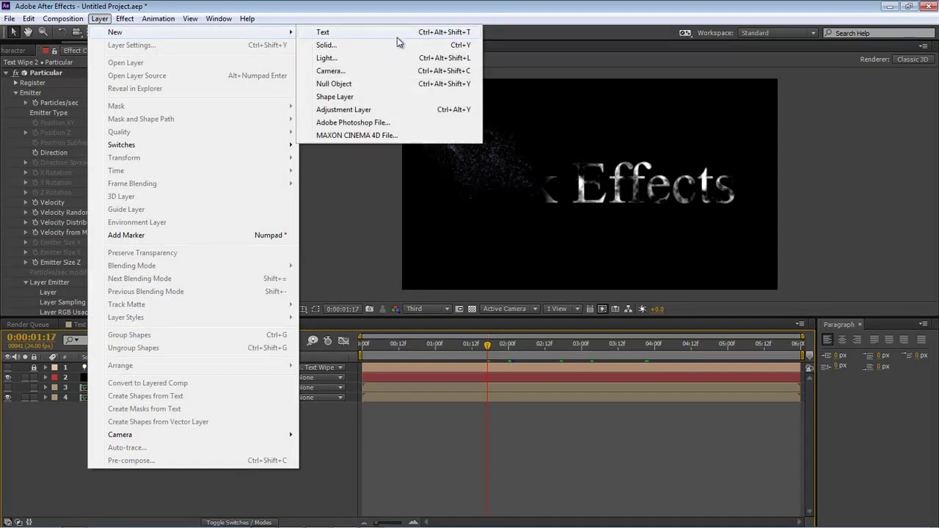
pyautogui.click(358, 110)
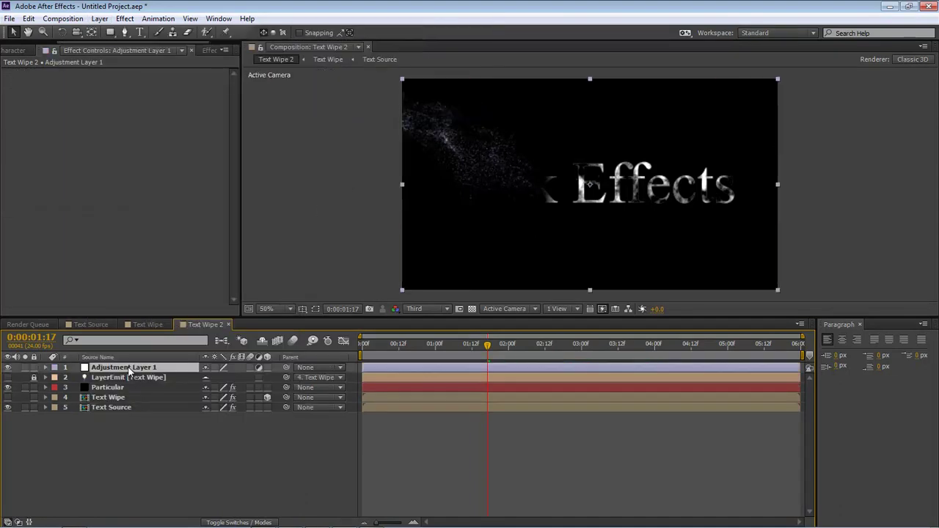
pyautogui.moveTo(129, 369); pyautogui.dragTo(129, 388)
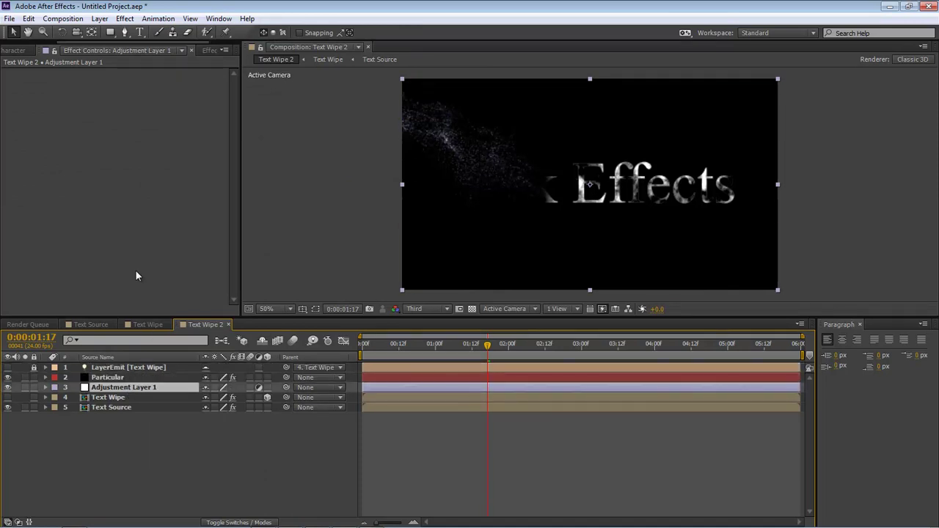
pyautogui.press('Return')
pyautogui.write('Glow')
pyautogui.press('Return')
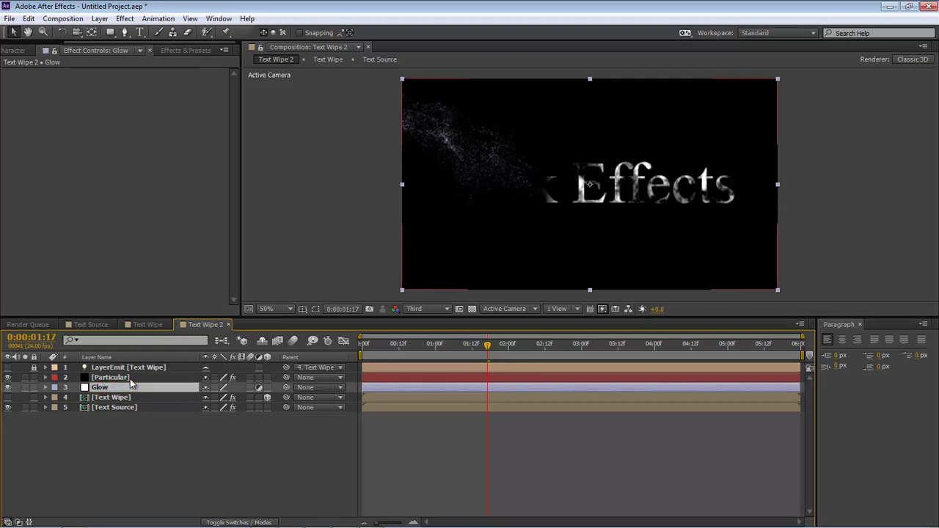
pyautogui.click(125, 18)
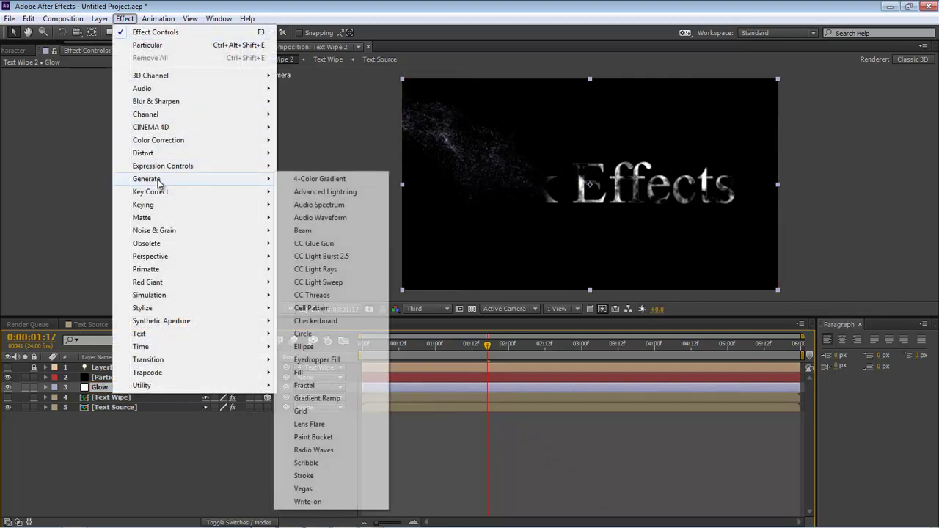
# Apply Stylize > Glow with Threshold 25%, Radius 40, Intensity 0.2 and A & B Colors.
pyautogui.moveTo(161, 307)
pyautogui.click(308, 205)
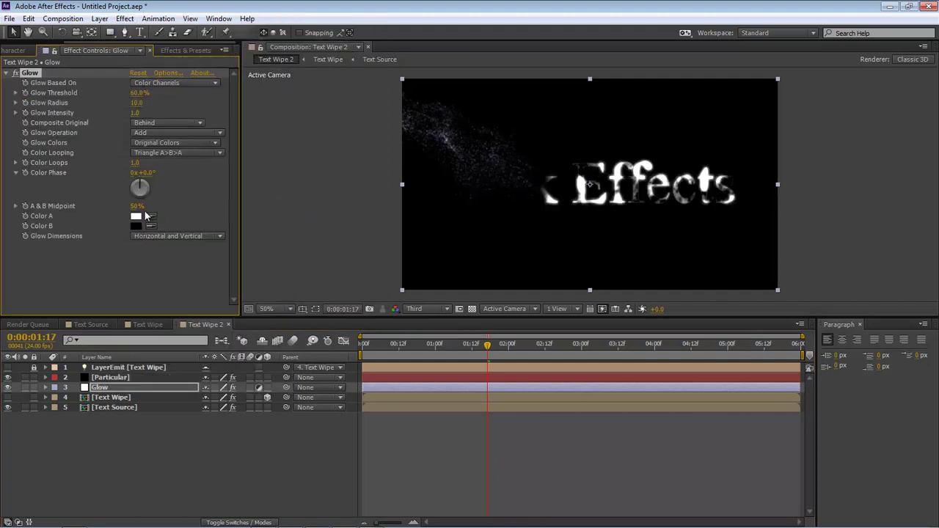
pyautogui.click(151, 94)
pyautogui.write('25')
pyautogui.press('Tab')
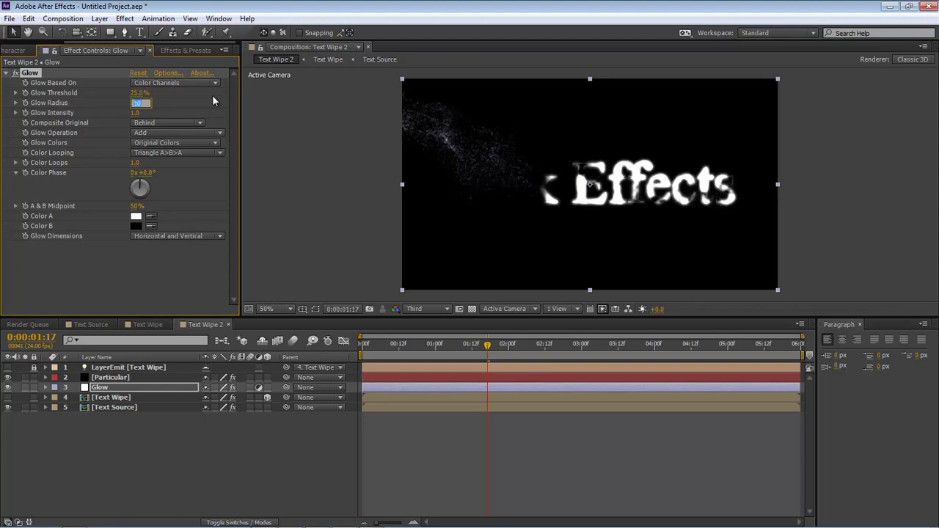
pyautogui.write('40')
pyautogui.press('Tab')
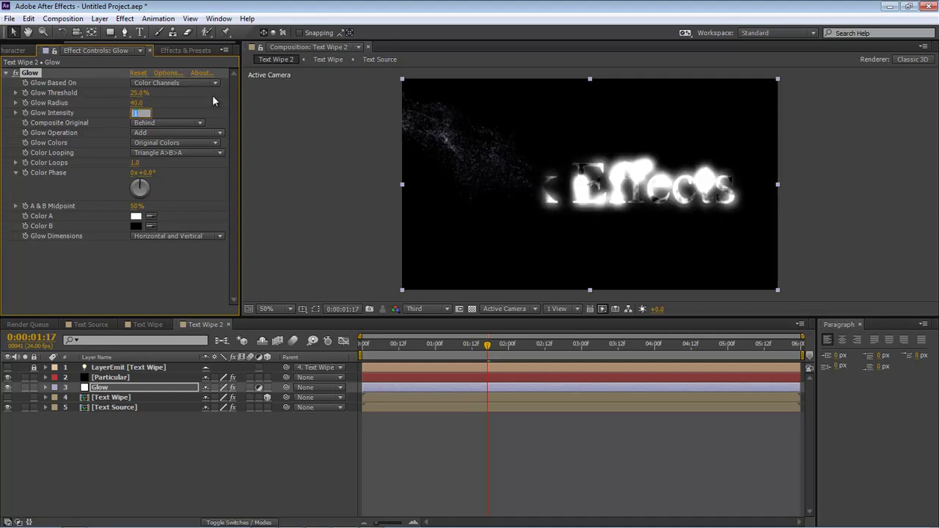
pyautogui.write('.2')
pyautogui.click(175, 145)
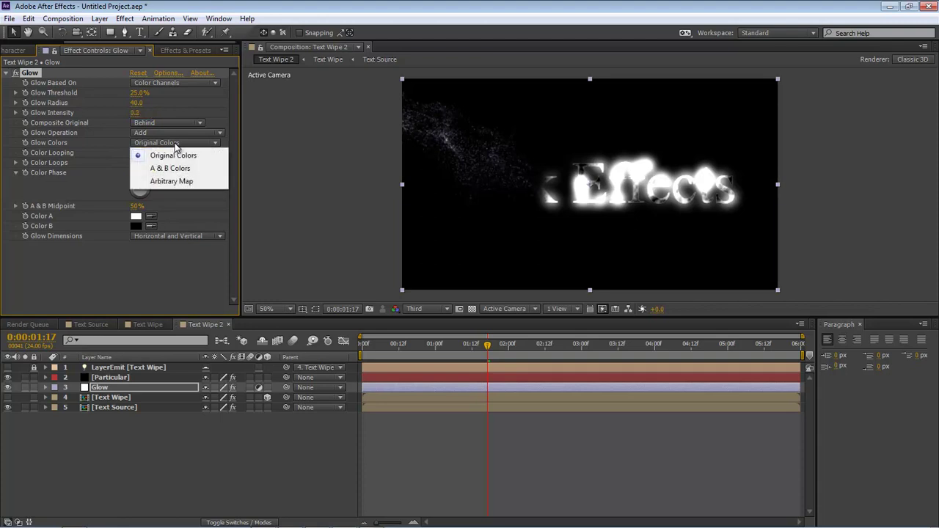
pyautogui.click(169, 168)
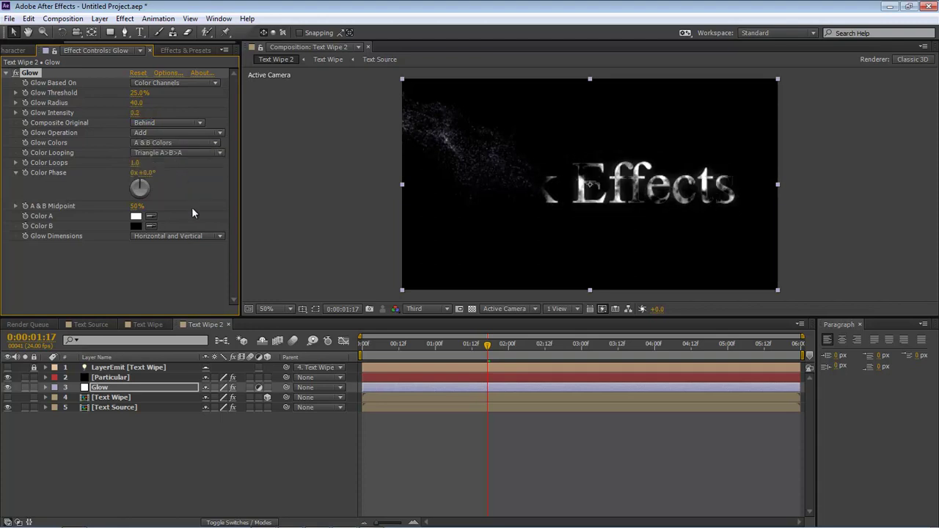
# Set the Glow Color A to yellow (green 0.921, blue 0.3265).
pyautogui.click(136, 218)
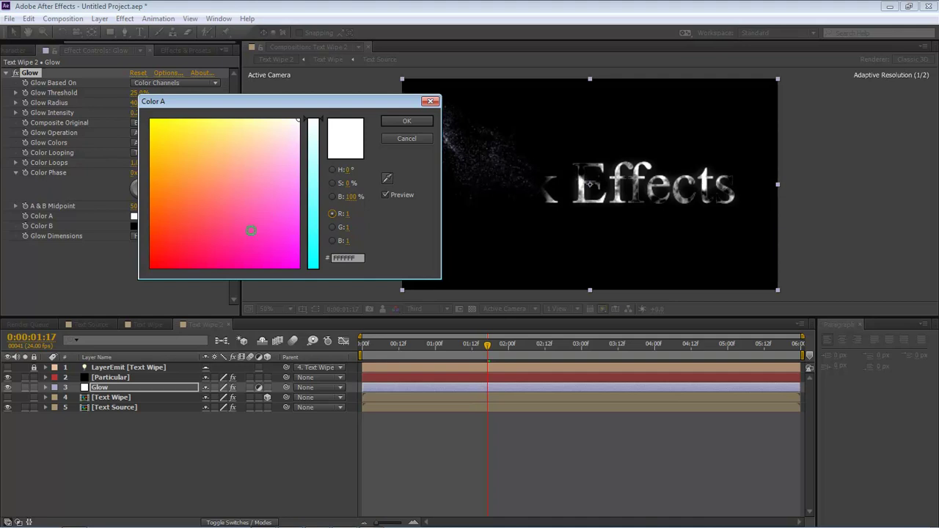
pyautogui.click(349, 213)
pyautogui.press('Tab')
pyautogui.write('.92')
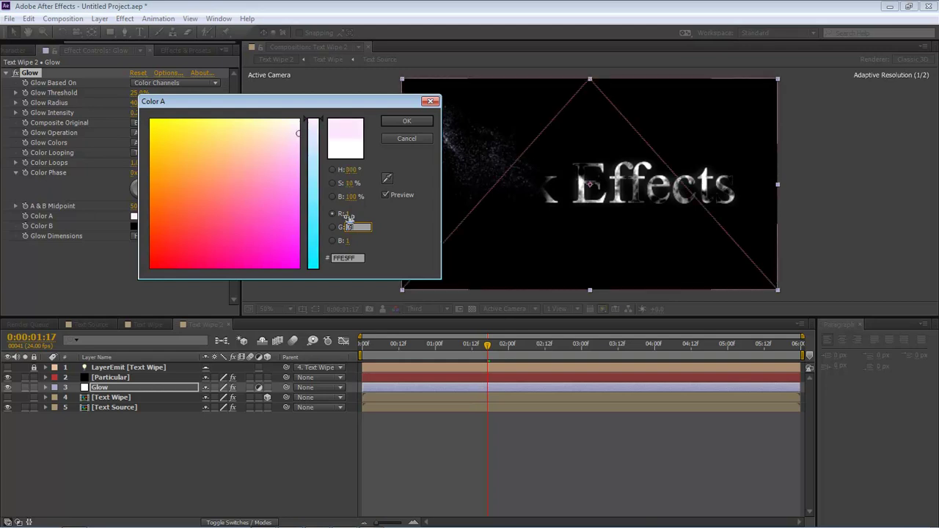
pyautogui.write('1')
pyautogui.press('Tab')
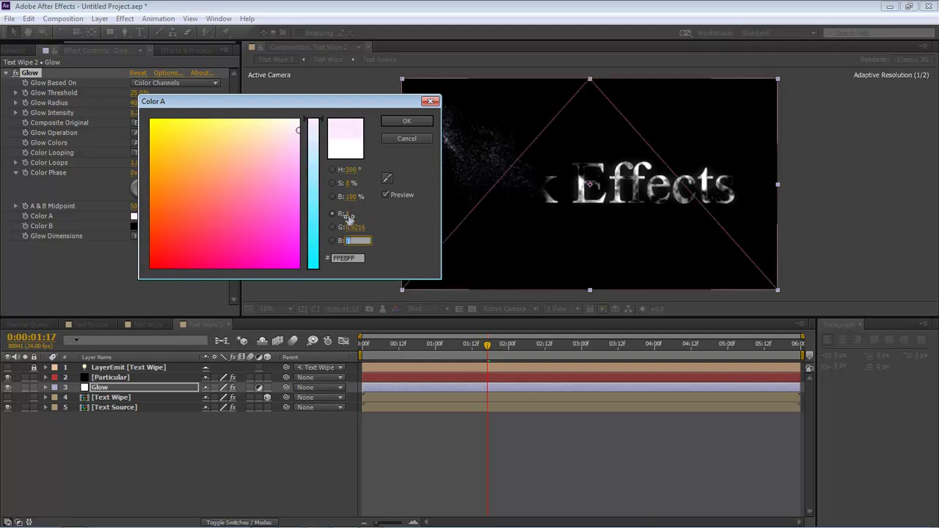
pyautogui.write('.3265')
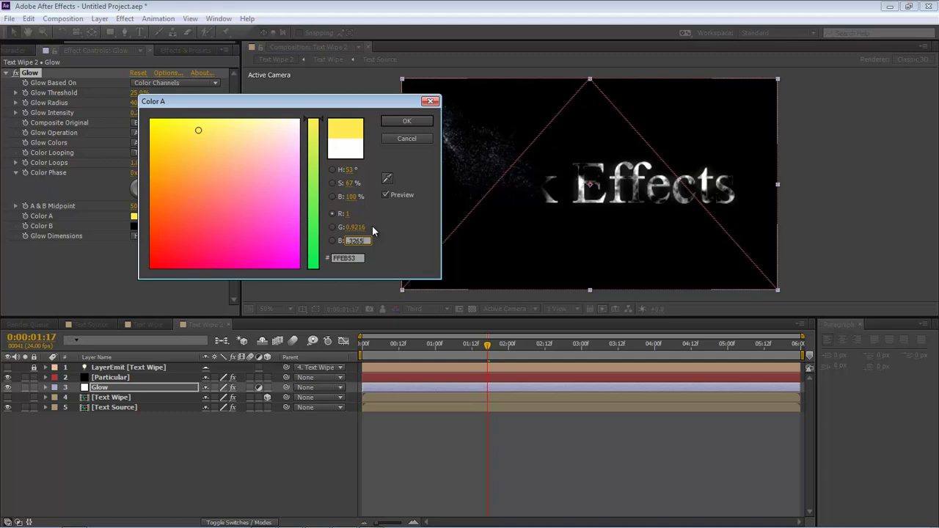
pyautogui.click(405, 122)
# Set the Glow Color B to orange: R 255, G 0.5, B 0.
pyautogui.click(136, 228)
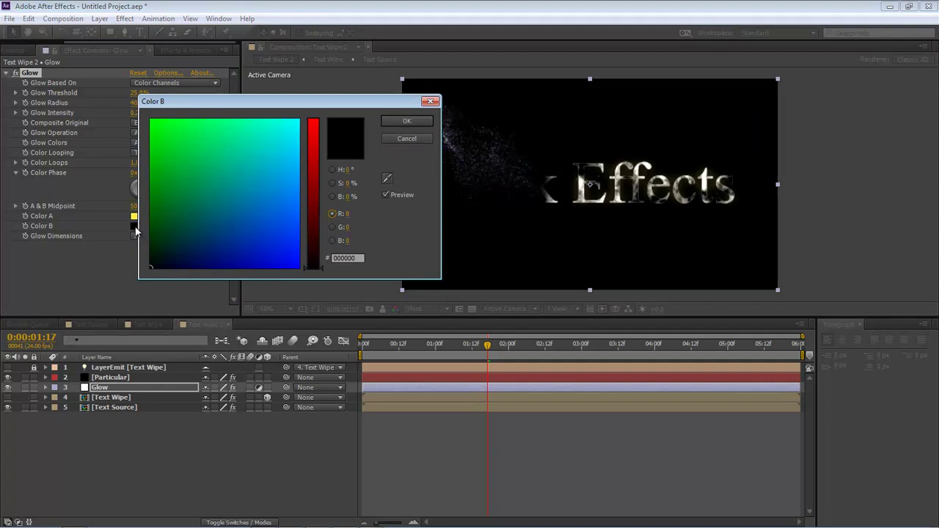
pyautogui.click(348, 213)
pyautogui.write('255')
pyautogui.press('Tab')
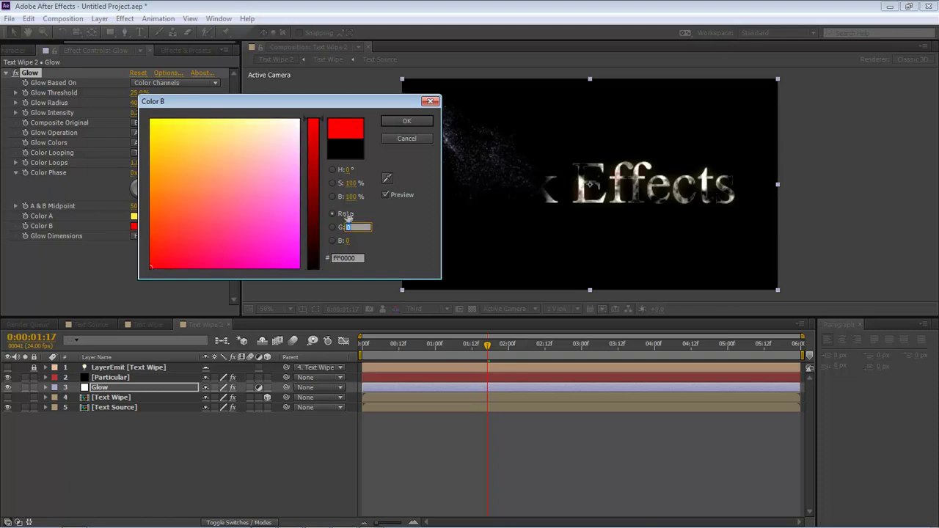
pyautogui.write('0.502')
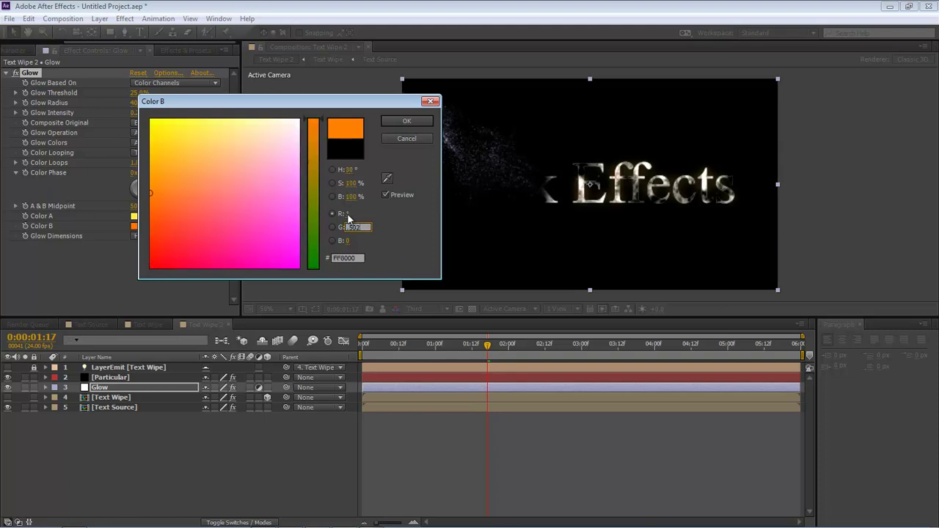
pyautogui.press('Tab')
pyautogui.write('0')
pyautogui.press('Return')
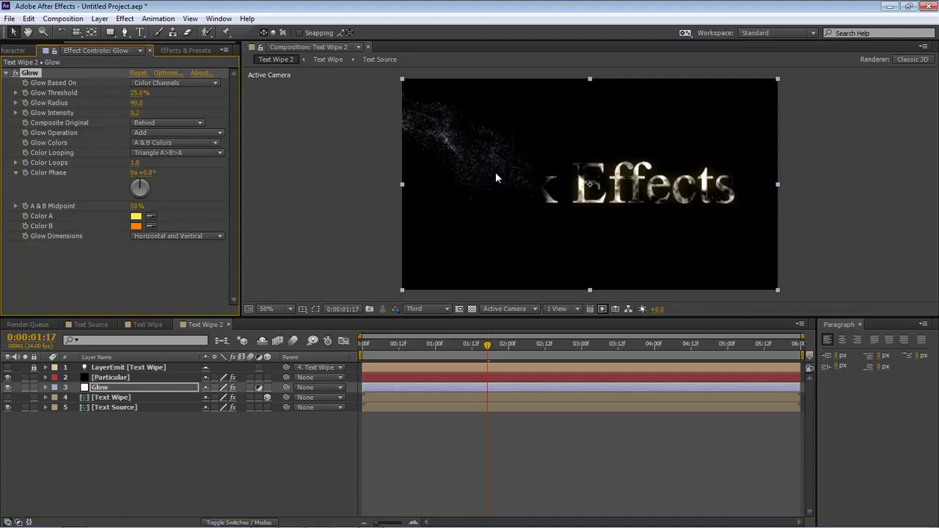
pyautogui.click(7, 387)
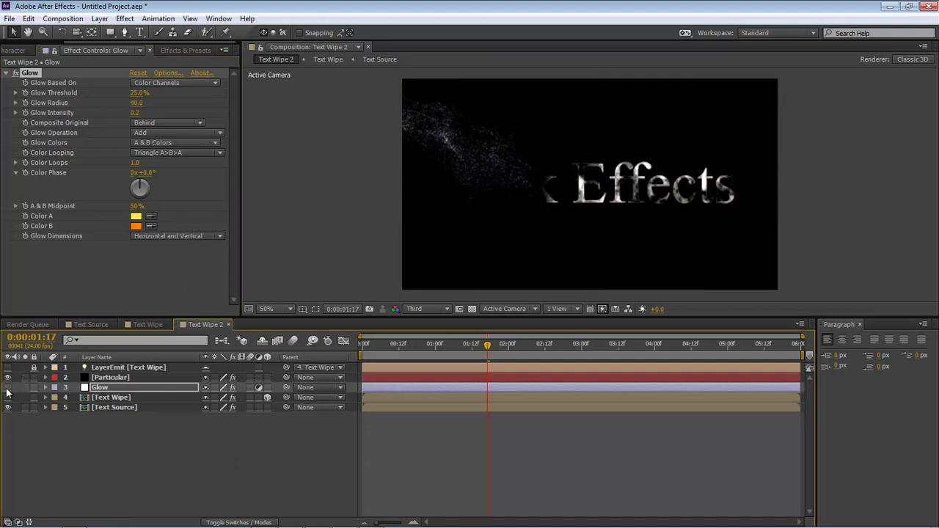
pyautogui.click(7, 387)
pyautogui.click(7, 387)
pyautogui.click(7, 387)
pyautogui.click(7, 387)
pyautogui.click(8, 387)
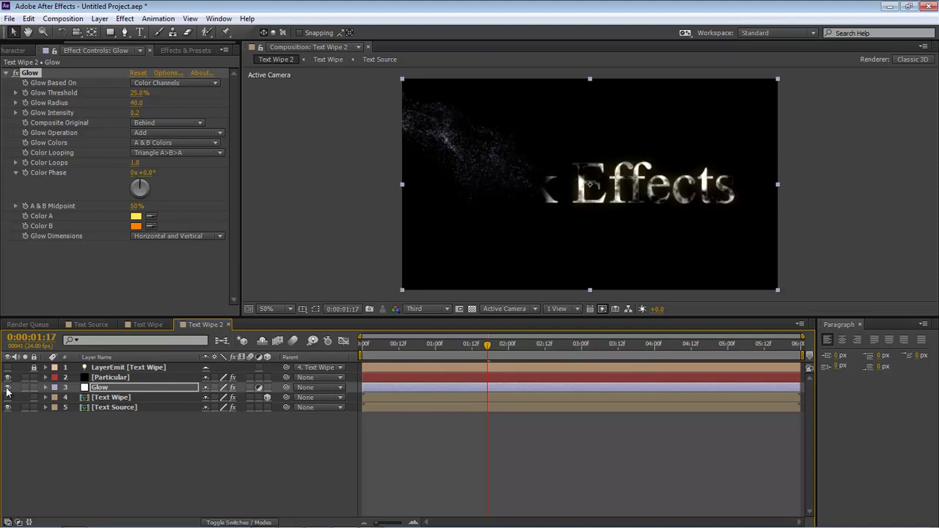
pyautogui.click(8, 388)
pyautogui.click(7, 389)
pyautogui.click(104, 389)
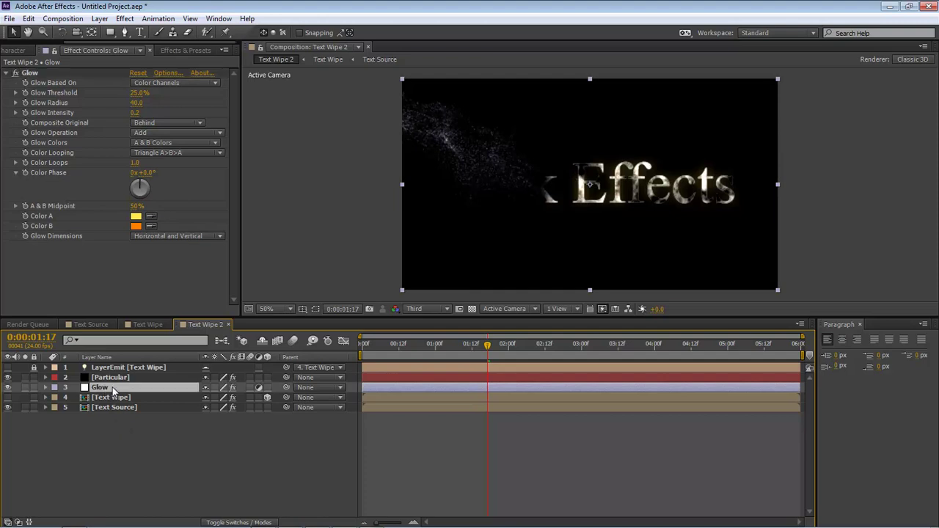
# Duplicate Glow as Glow 2 above Particular; set Color A blue-violet (0.2353, 0.011, 0.9686).
pyautogui.hotkey('ctrl', 'd')
pyautogui.moveTo(111, 387)
pyautogui.mouseDown()
pyautogui.moveTo(109, 379)
pyautogui.moveTo(122, 378)
pyautogui.mouseUp()
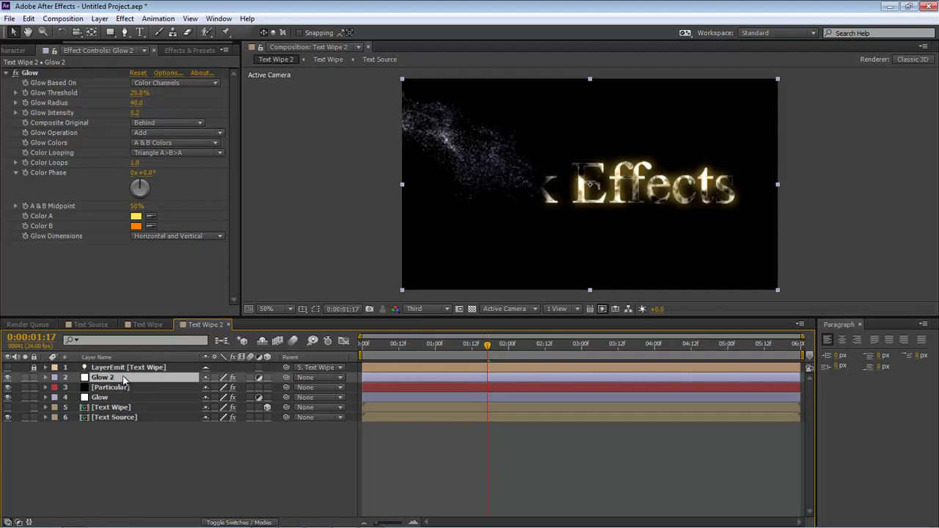
pyautogui.click(136, 218)
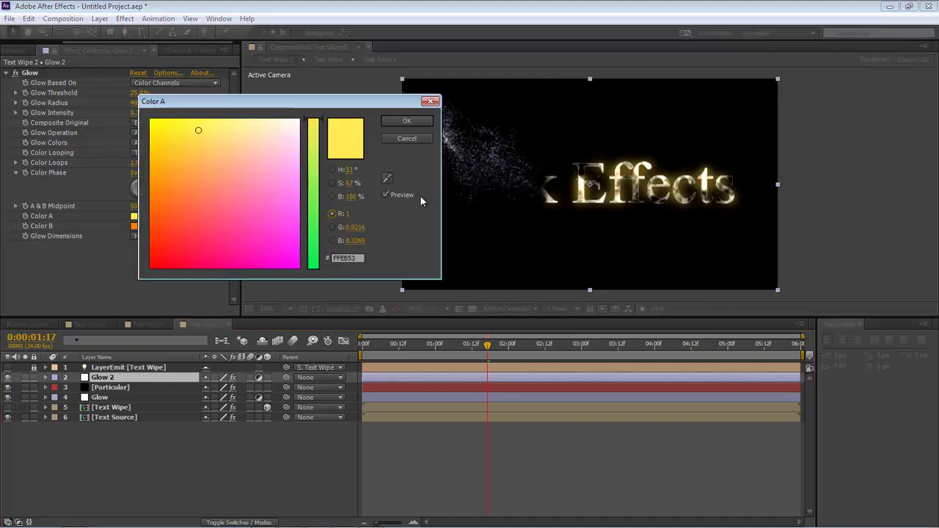
pyautogui.click(348, 214)
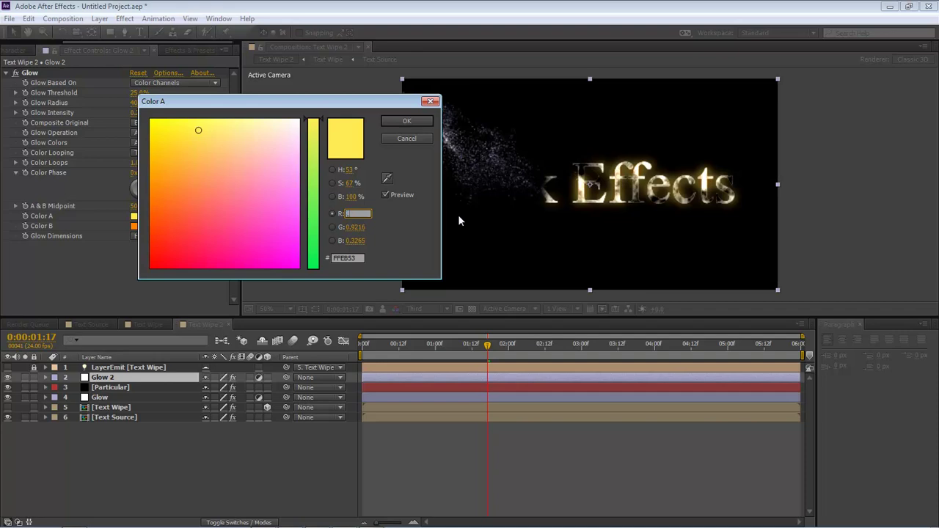
pyautogui.write('.23')
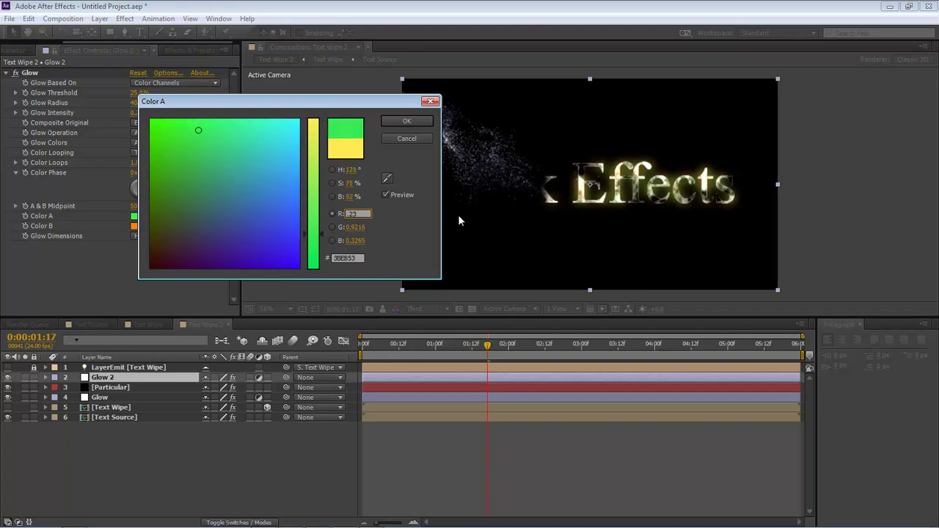
pyautogui.write('53')
pyautogui.press('Tab')
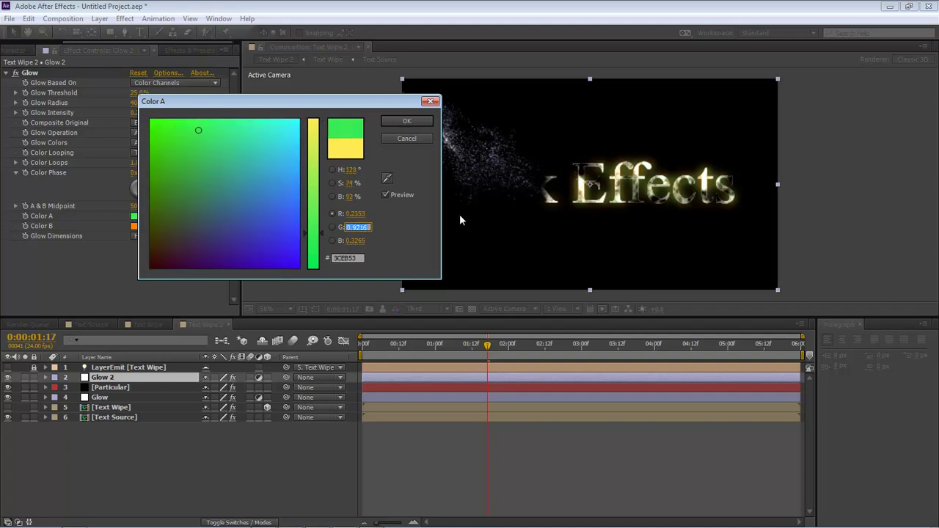
pyautogui.write('.0118')
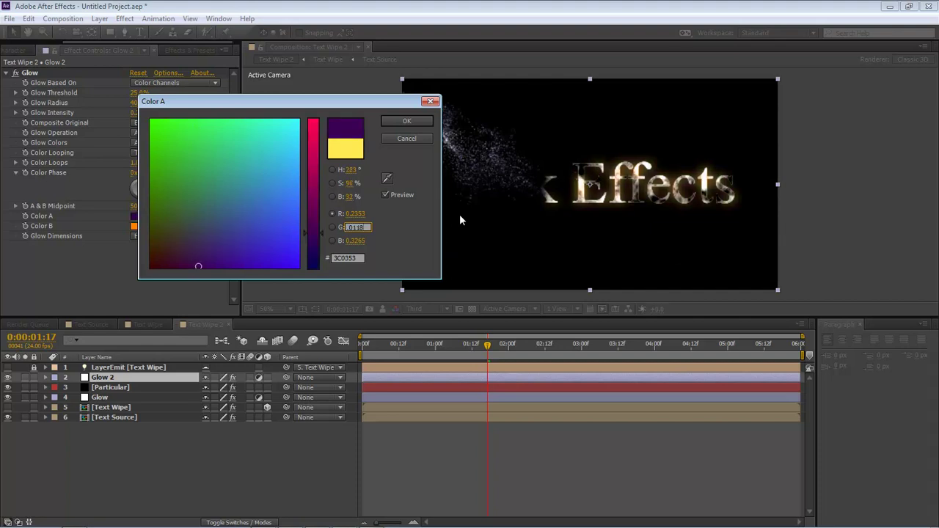
pyautogui.press('Tab')
pyautogui.write('.9686')
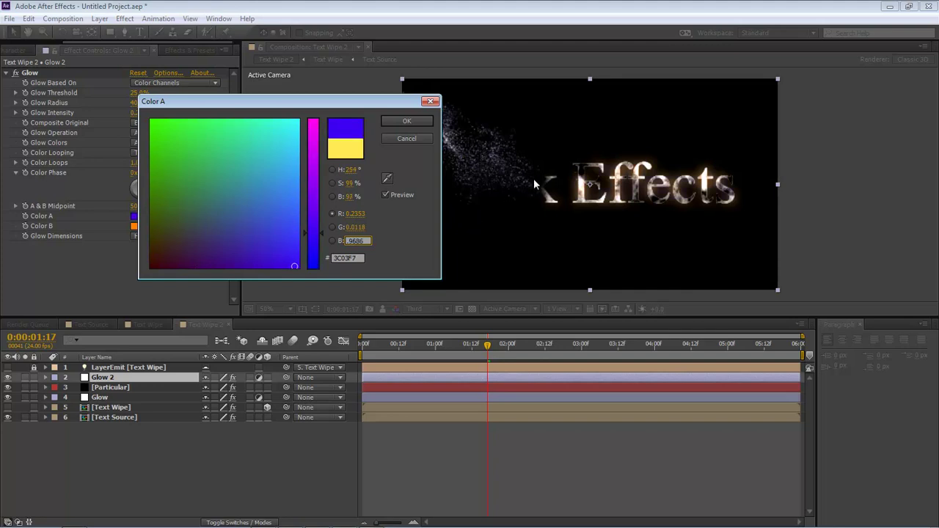
pyautogui.click(402, 122)
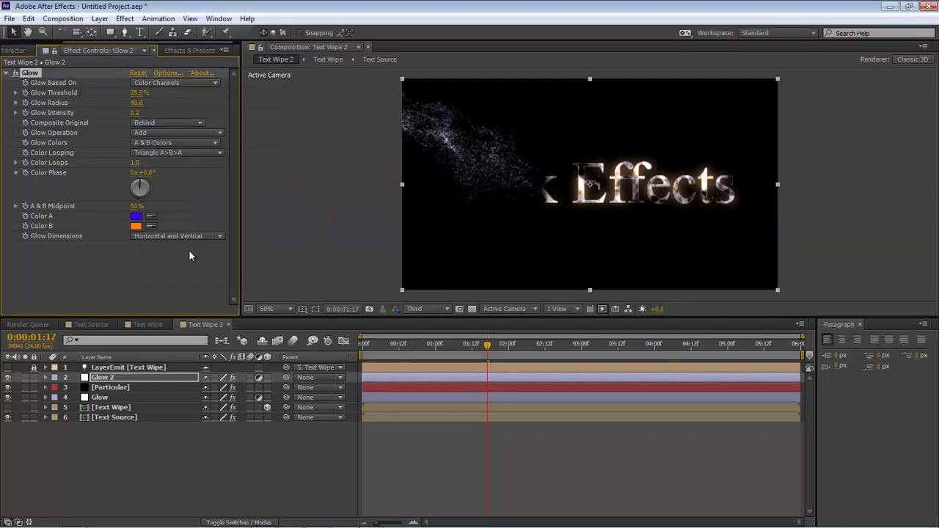
# Set Glow 2's Color B to dark blue (R 0, G 0, B 0.53).
pyautogui.click(135, 226)
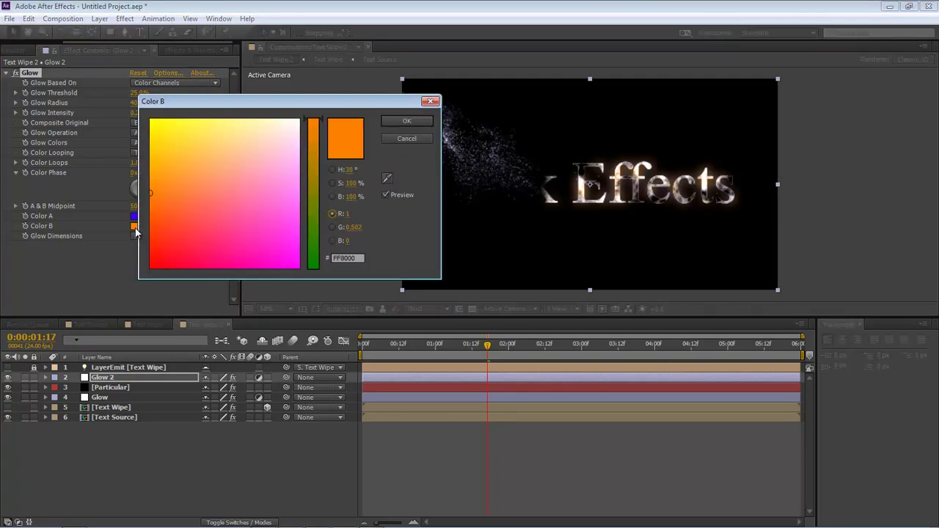
pyautogui.click(346, 213)
pyautogui.write('0')
pyautogui.press('Tab')
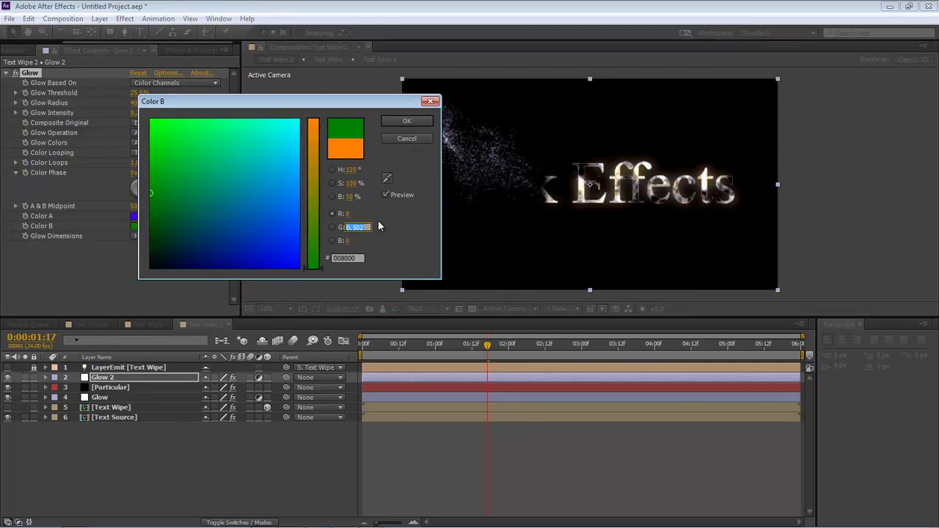
pyautogui.write('003')
pyautogui.press('Tab')
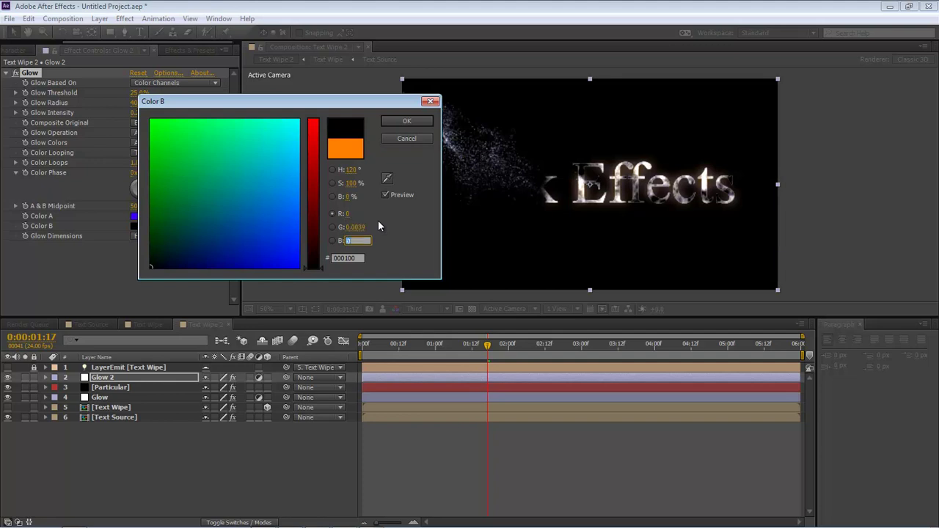
pyautogui.write('.5373')
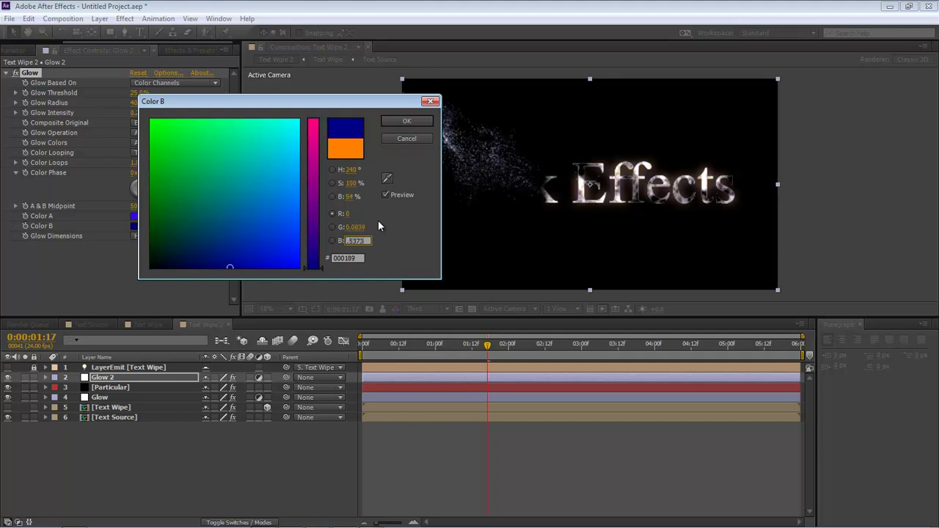
pyautogui.click(407, 122)
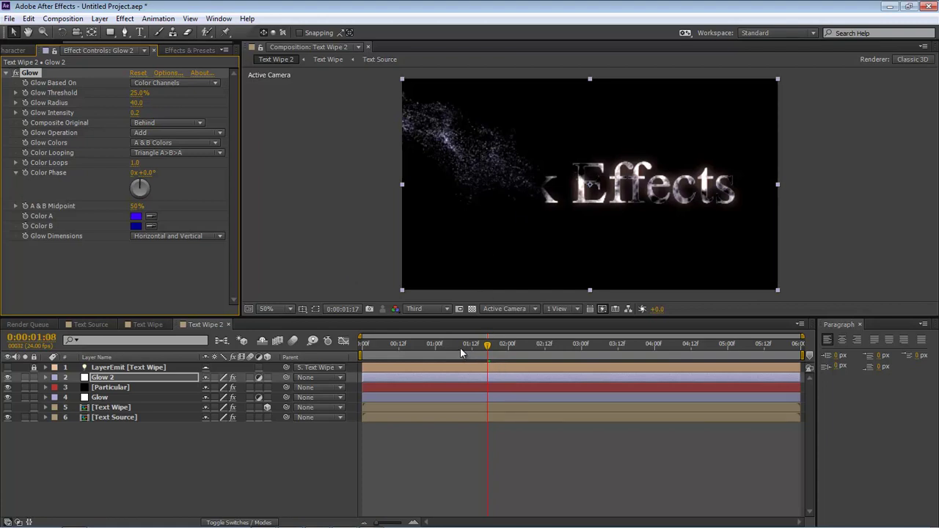
pyautogui.moveTo(507, 354); pyautogui.dragTo(363, 345)
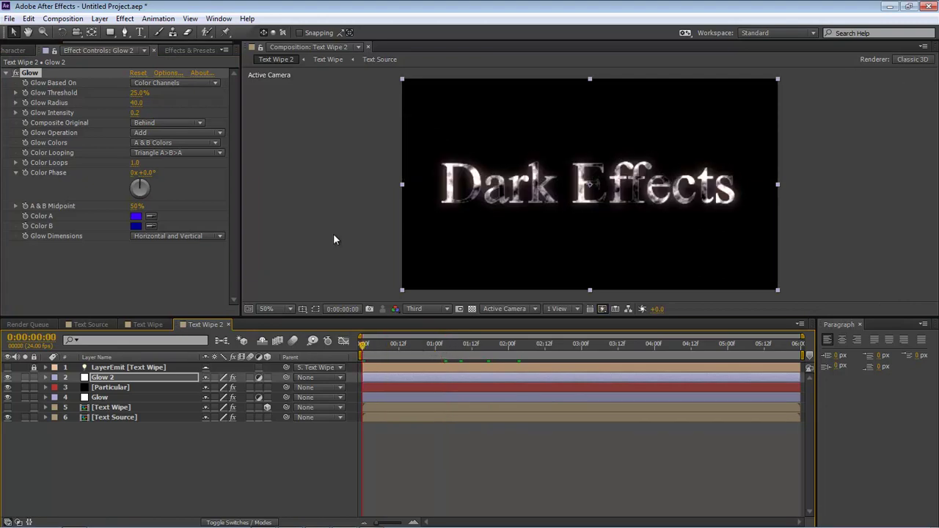
pyautogui.press('space')
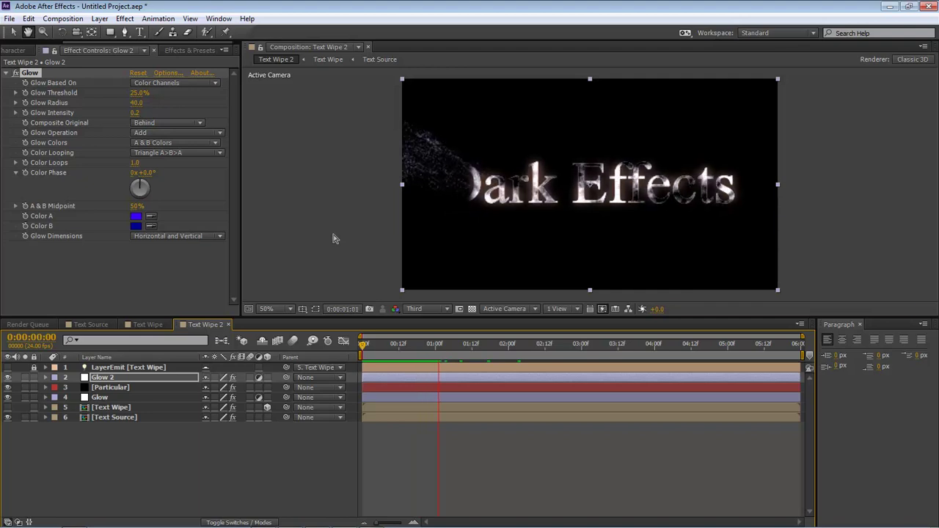
pyautogui.click(420, 345)
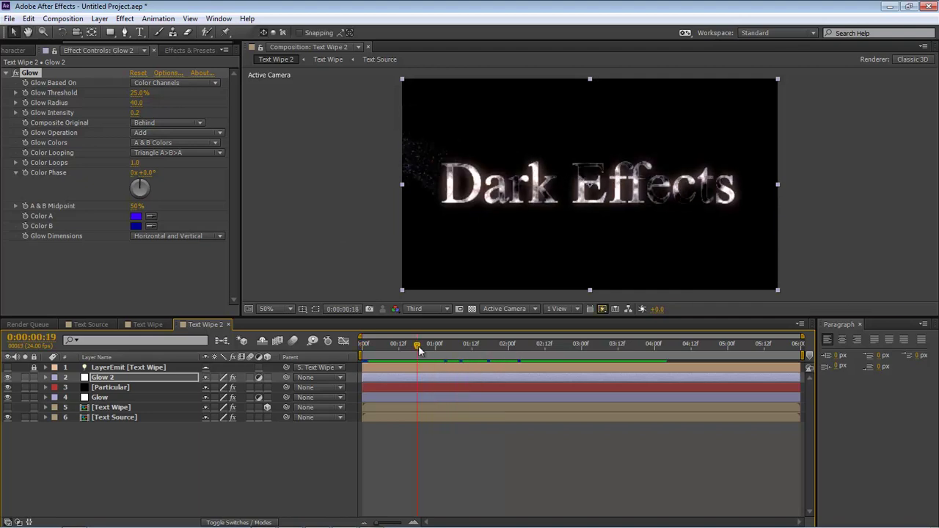
pyautogui.moveTo(420, 346); pyautogui.dragTo(527, 353)
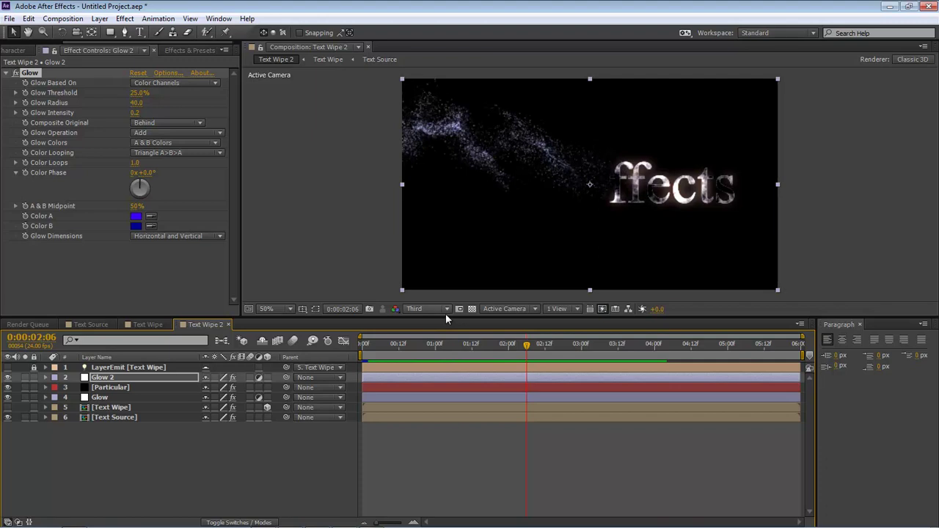
# Set the preview resolution to Full and check the wipe at 1:20, 1:07, 0:20, 2:07 and 3:01.
pyautogui.click(446, 309)
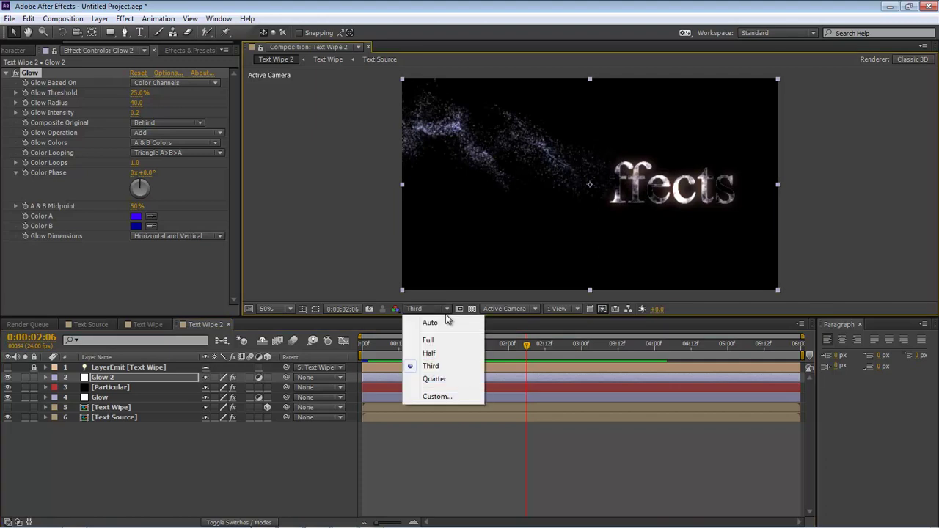
pyautogui.click(429, 341)
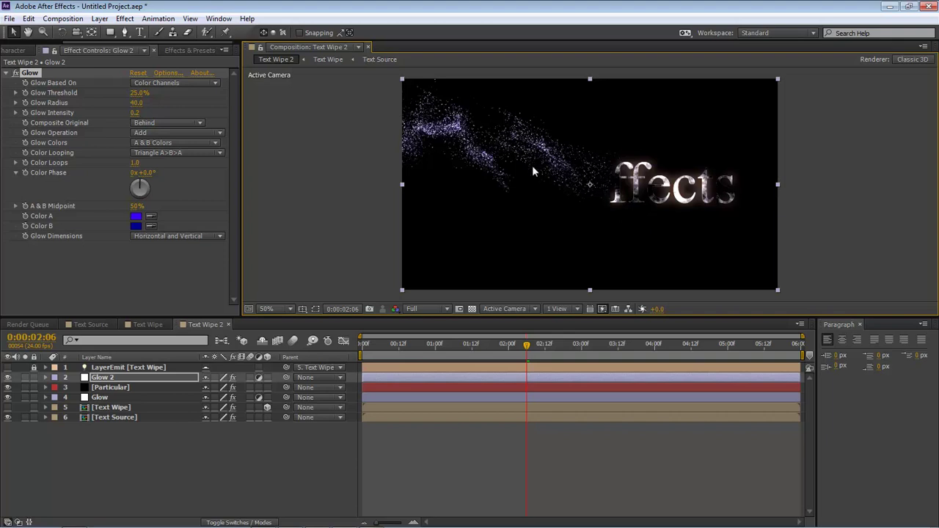
pyautogui.click(495, 344)
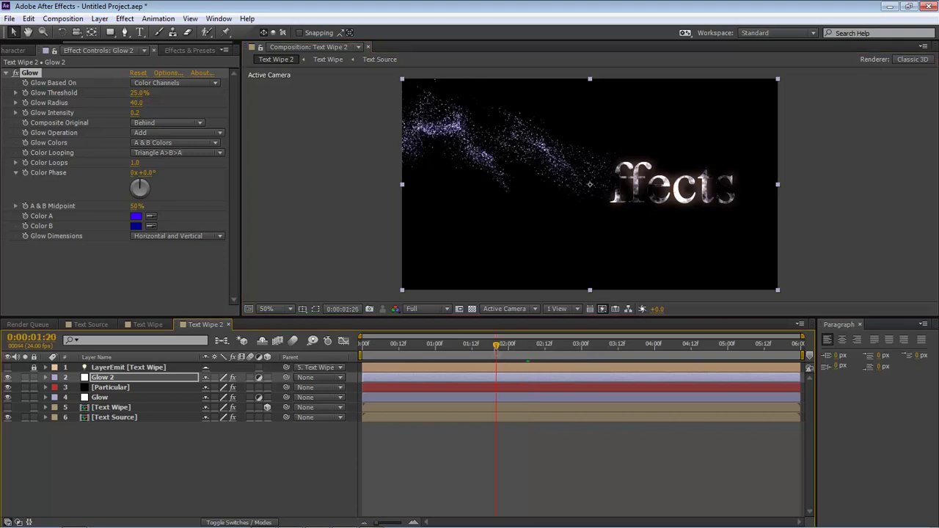
pyautogui.click(458, 349)
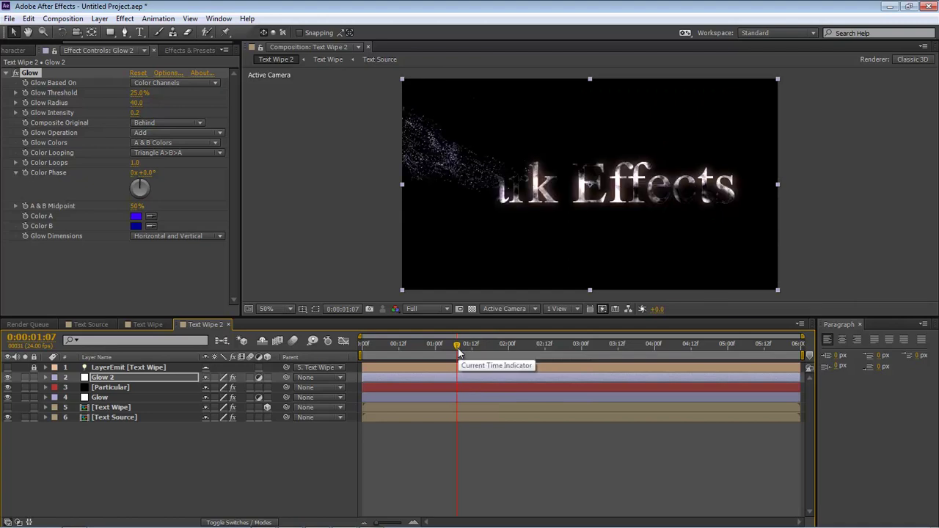
pyautogui.click(423, 344)
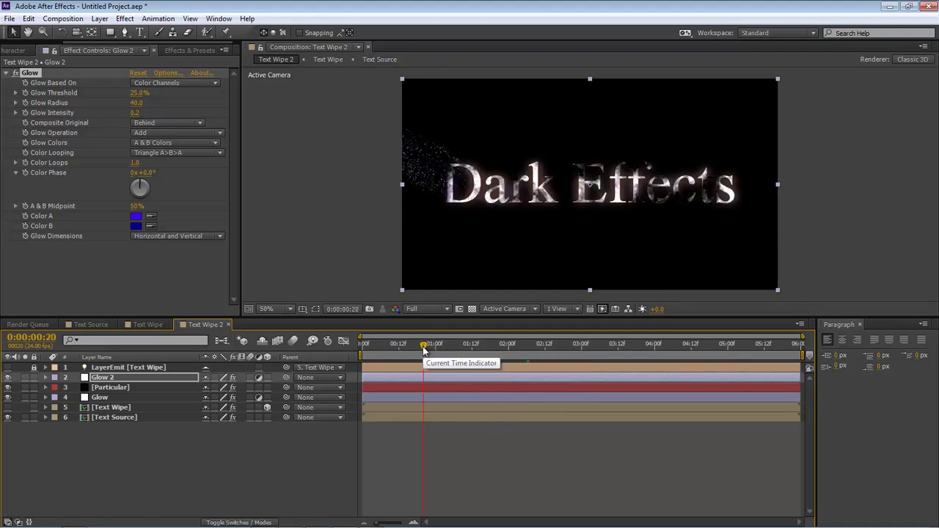
pyautogui.click(529, 348)
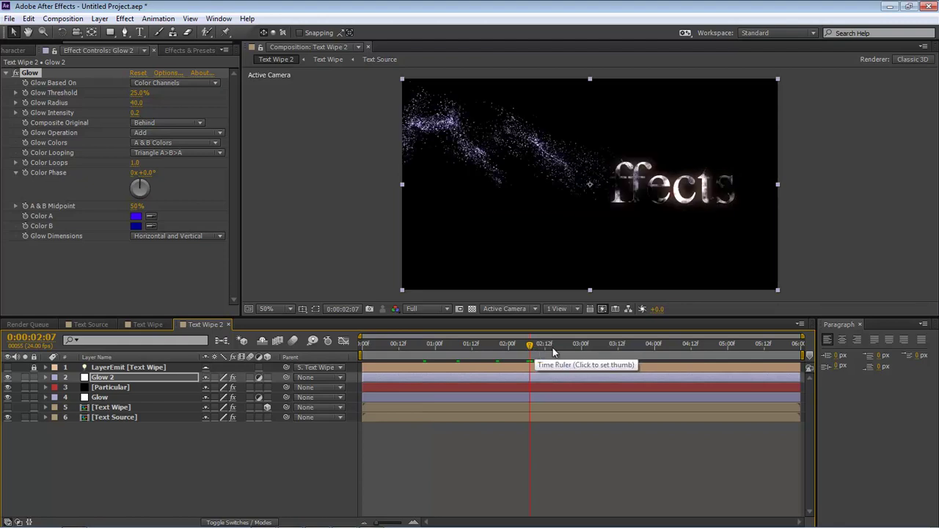
pyautogui.click(585, 348)
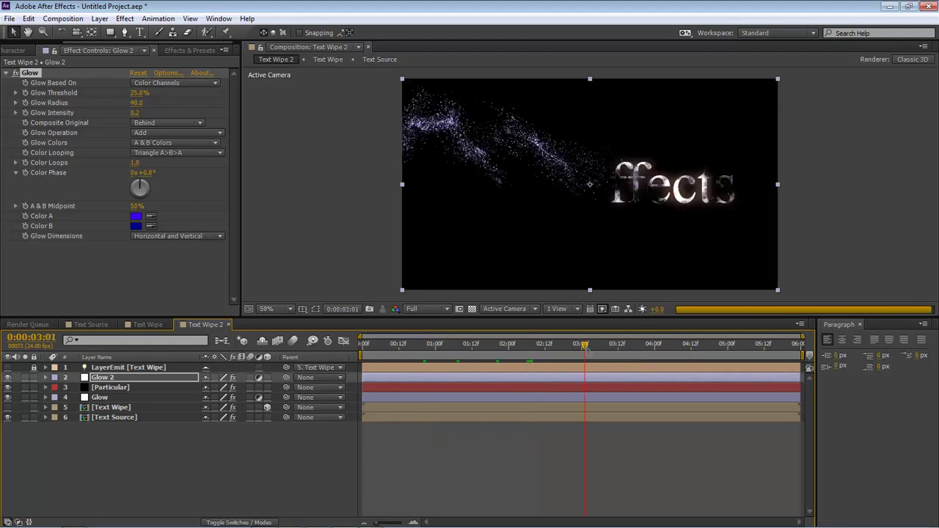